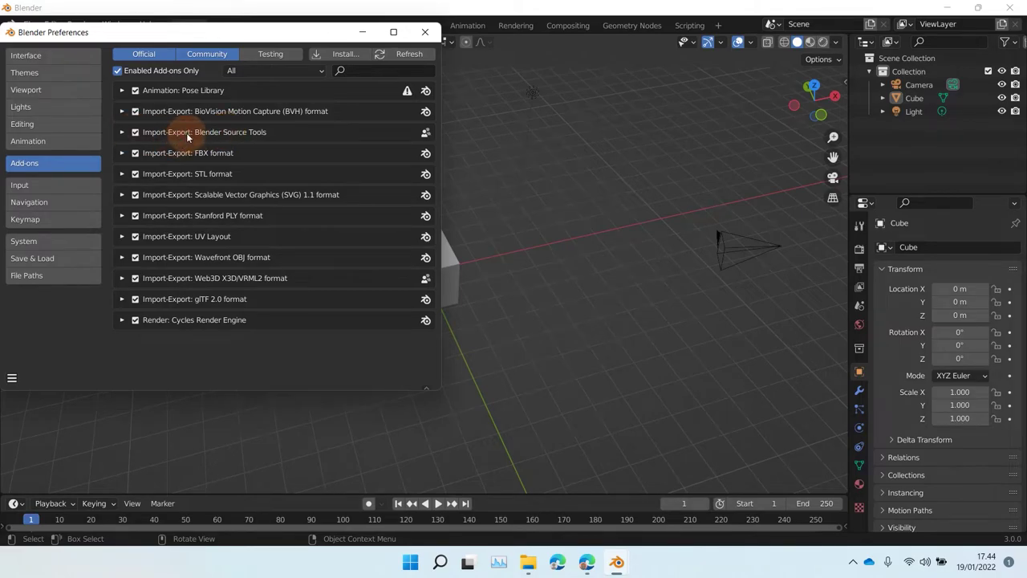
- Disable the Blender Source Tools add-on and browse the full add-on list, including add-ons that are not enabled
click(135, 131)
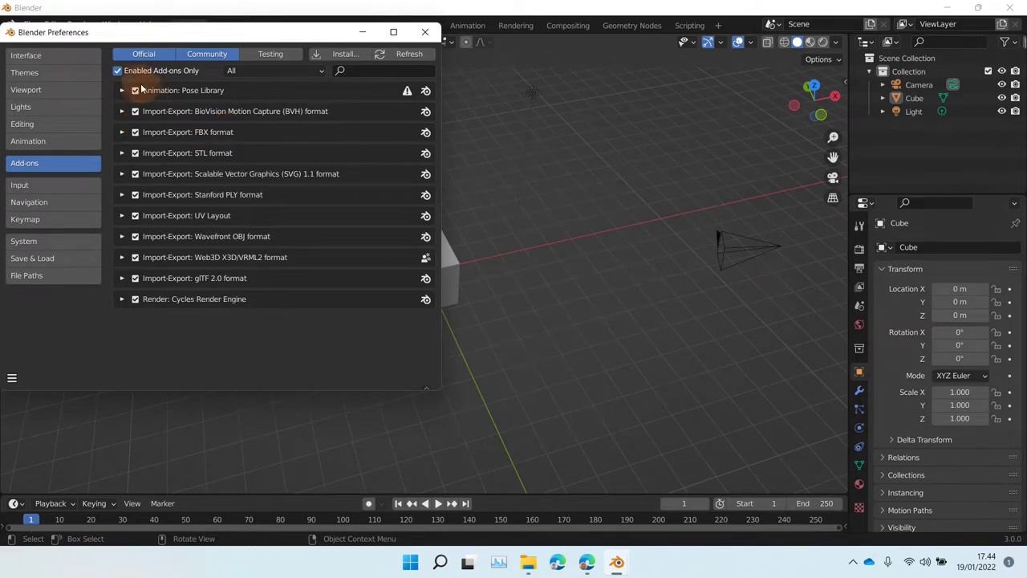
click(117, 70)
click(253, 72)
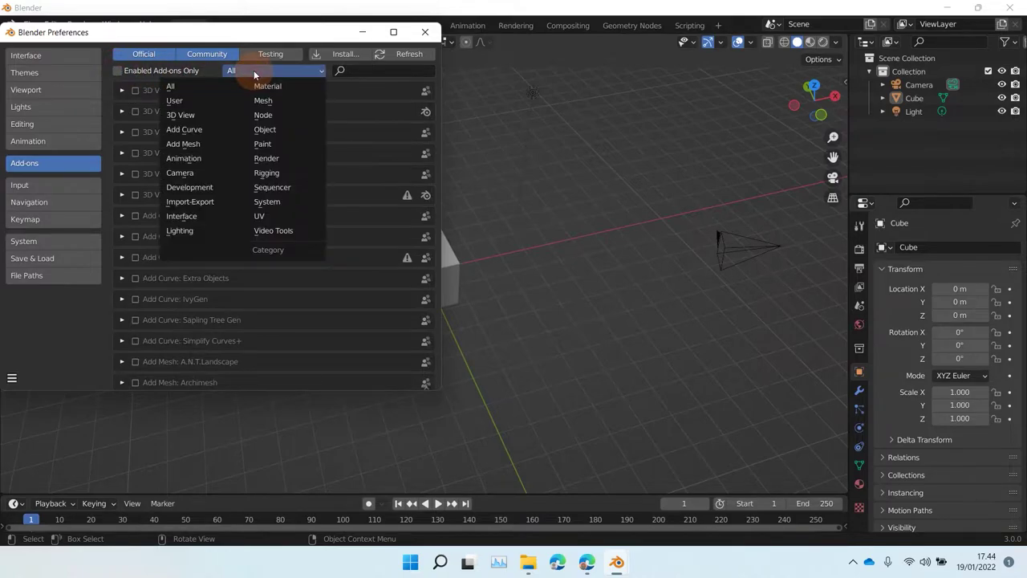
click(258, 68)
scroll(251, 176, down, 10)
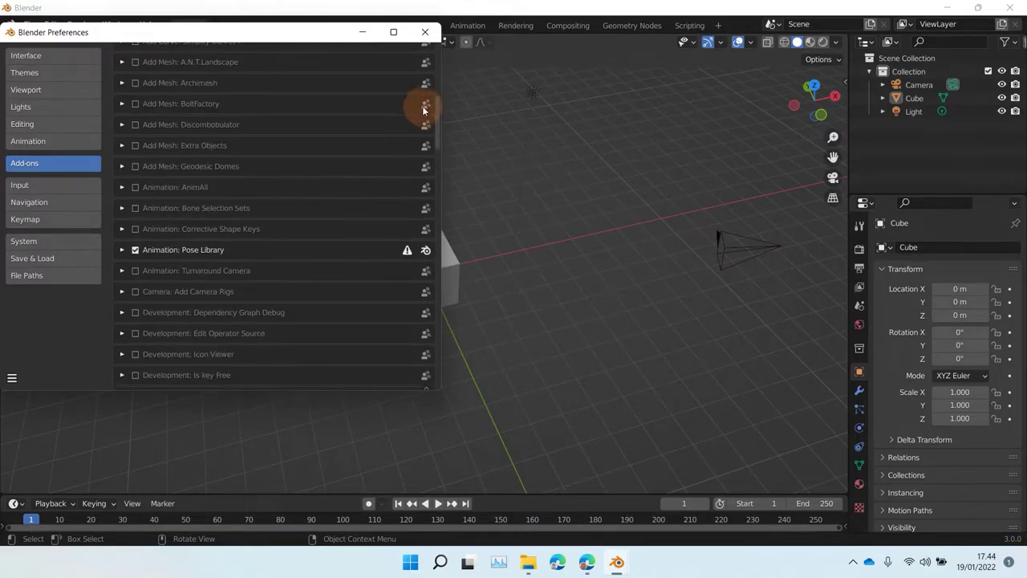
drag(437, 115, 454, 61)
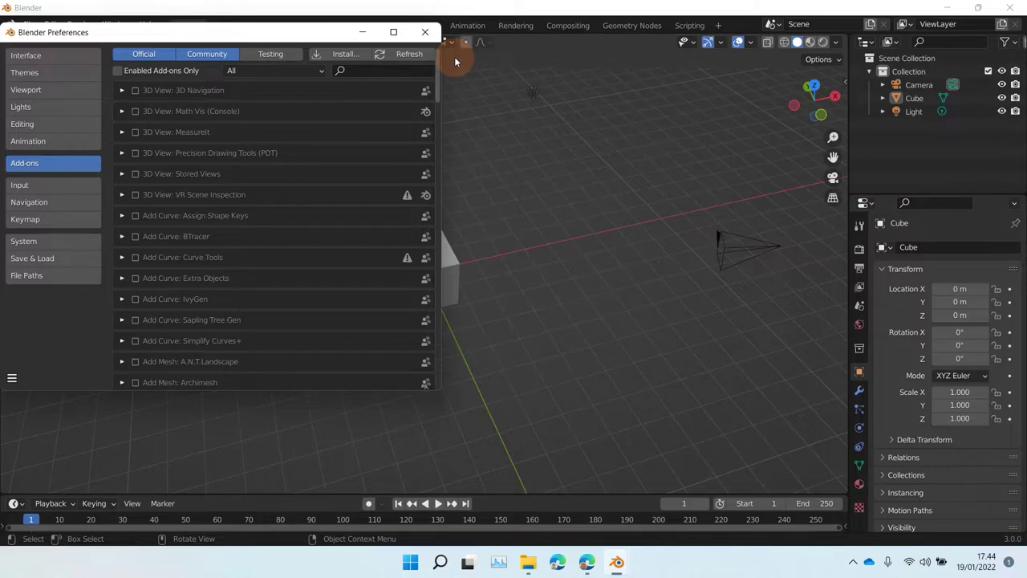
drag(455, 61, 459, 56)
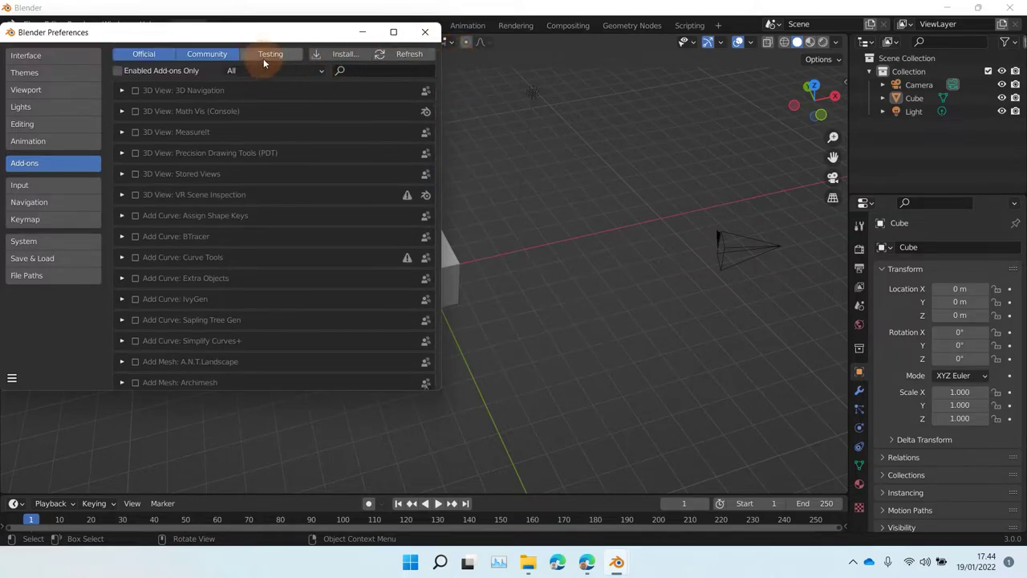
- Compare the add-ons offered under the Community, Testing and Official support levels, with and without the enabled-only filter
click(198, 53)
click(135, 69)
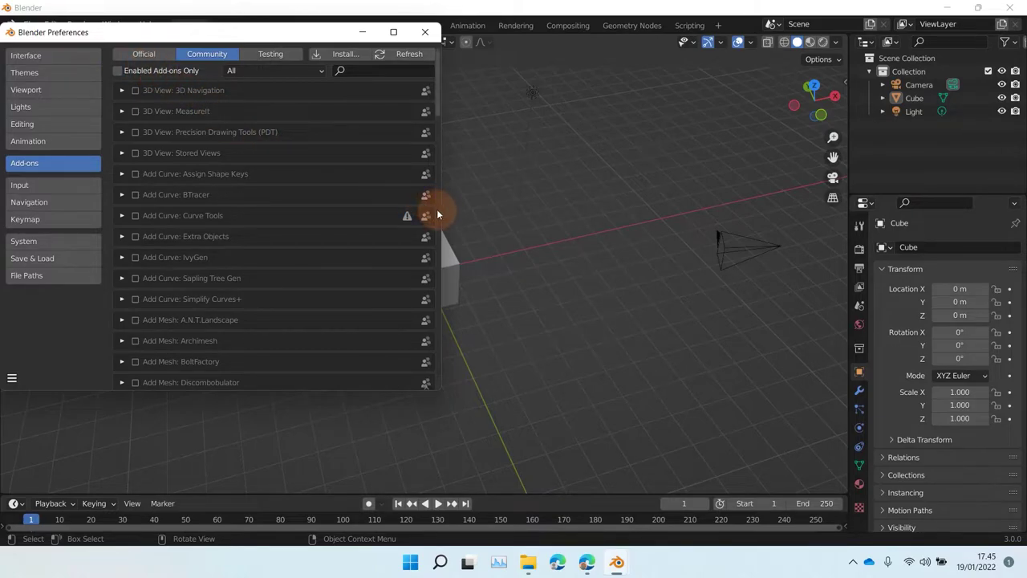
mouse_move(438, 104)
mouse_down()
mouse_move(443, 238)
mouse_move(424, 345)
mouse_move(432, 381)
mouse_move(436, 86)
mouse_up()
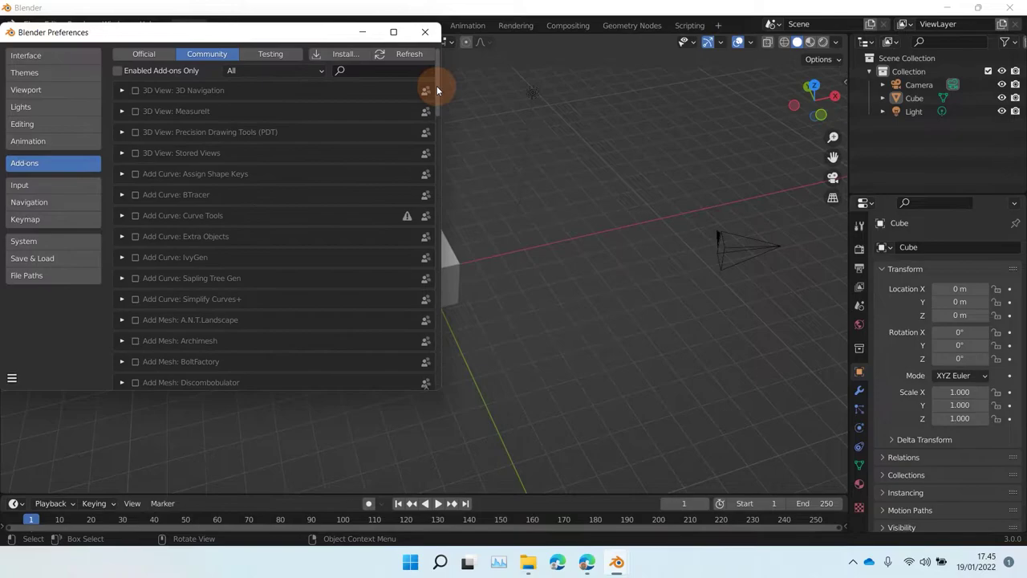
click(277, 54)
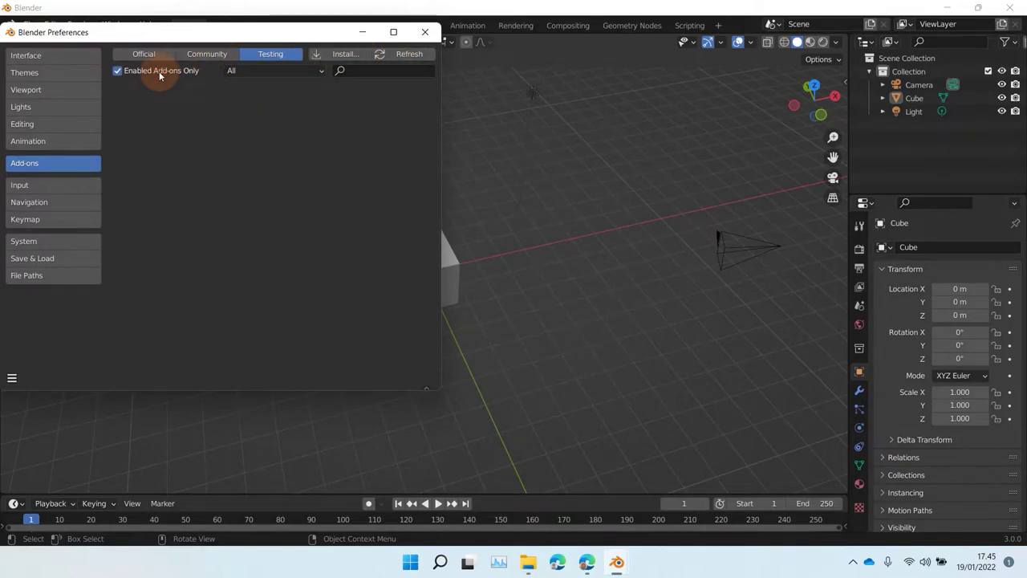
click(203, 55)
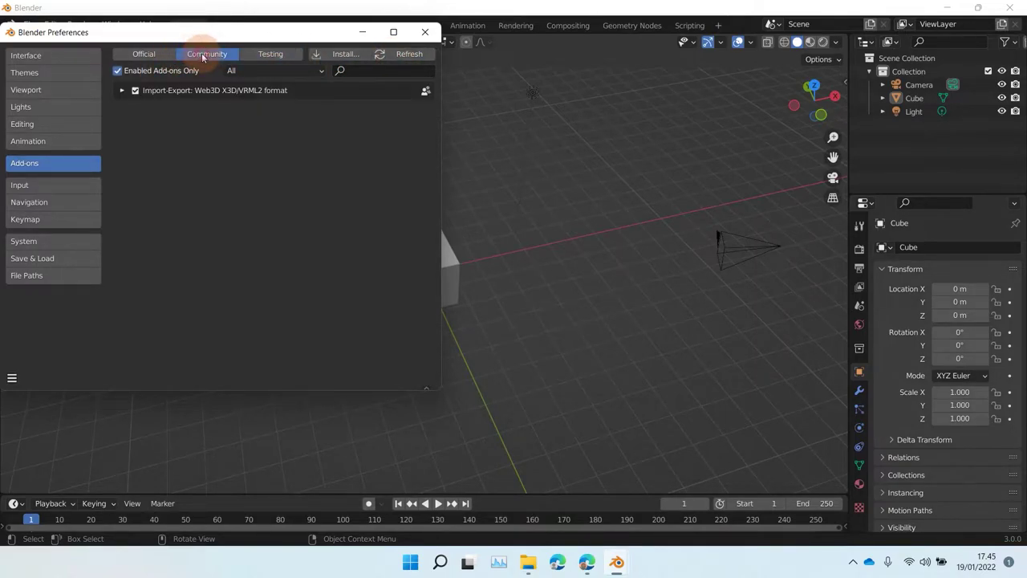
click(159, 58)
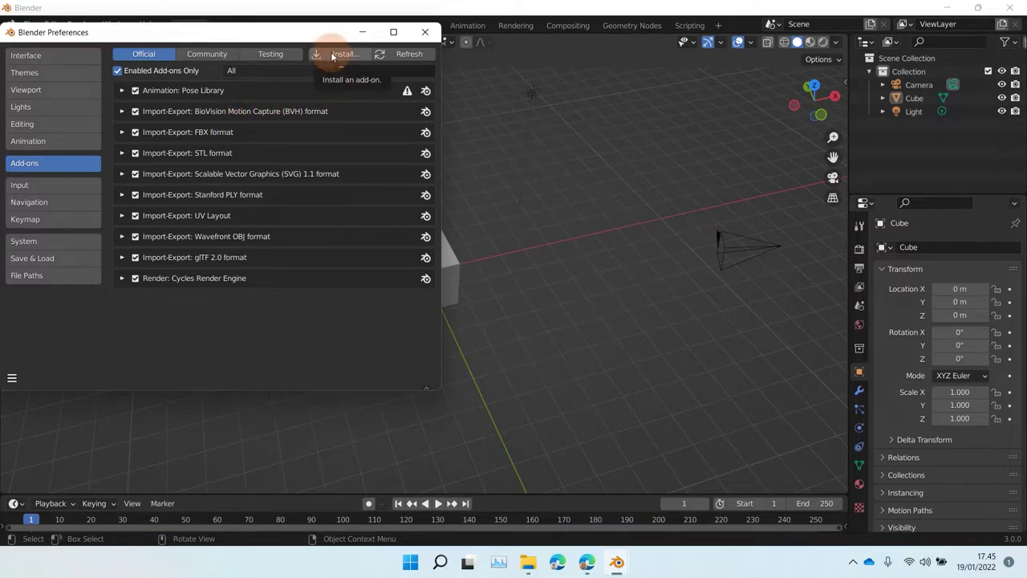
click(178, 72)
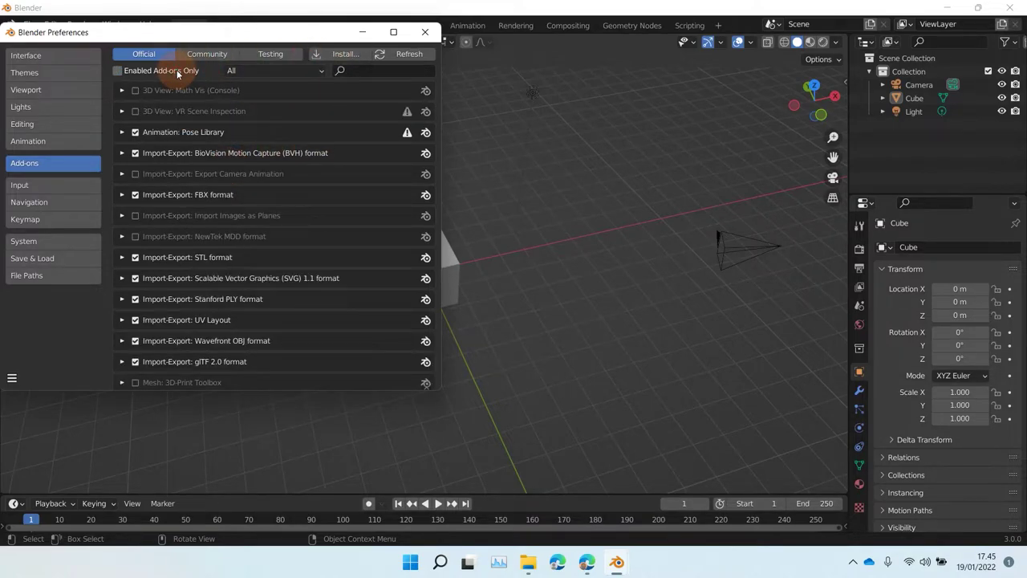
- Install the add-on from the file blender_source_tools_3.1.1.zip in the Modding folder
click(333, 54)
click(232, 107)
double_click(232, 108)
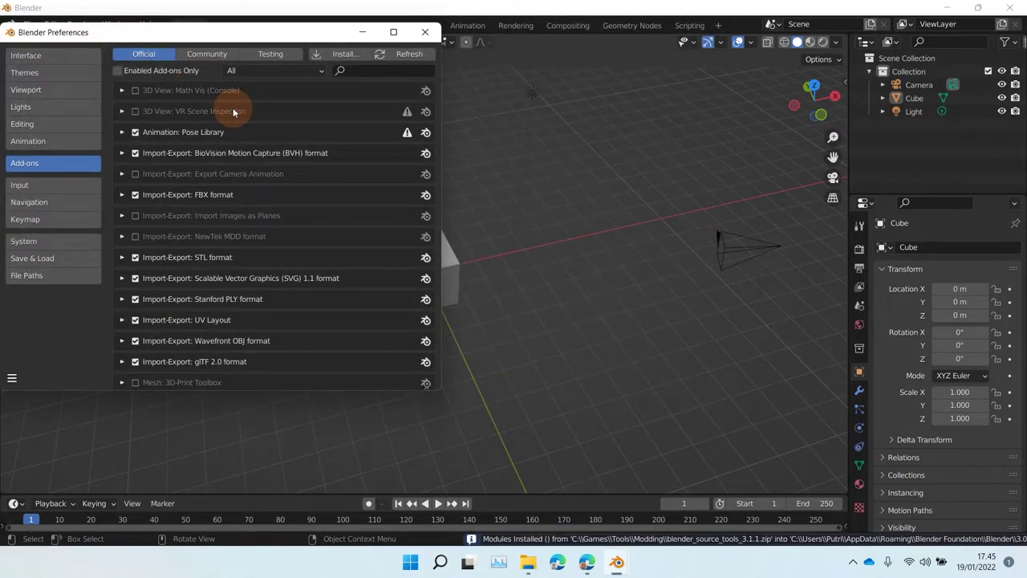
- Look through the Official and Community add-on lists across all categories for the newly installed Source Tools add-on
click(137, 73)
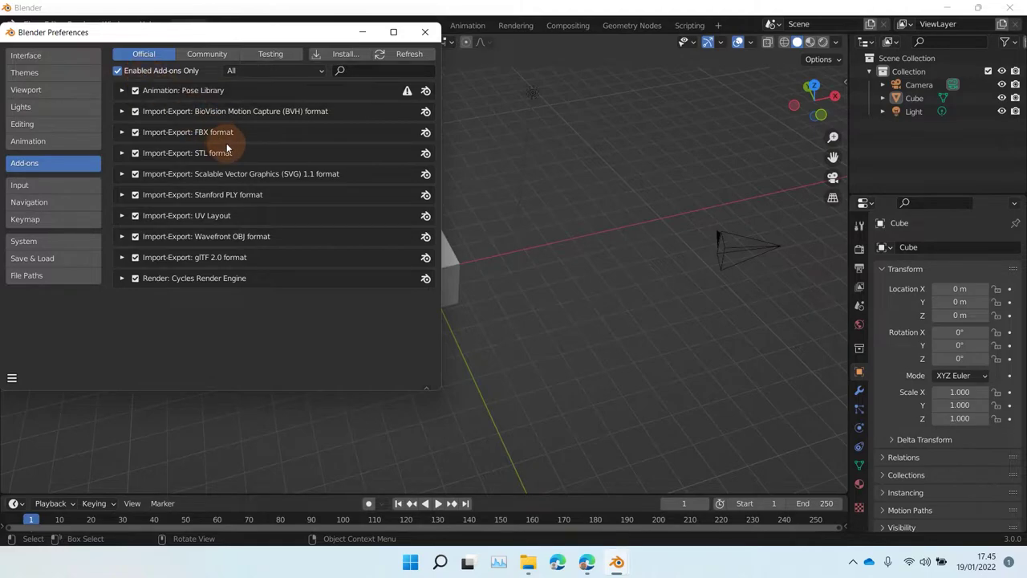
click(230, 73)
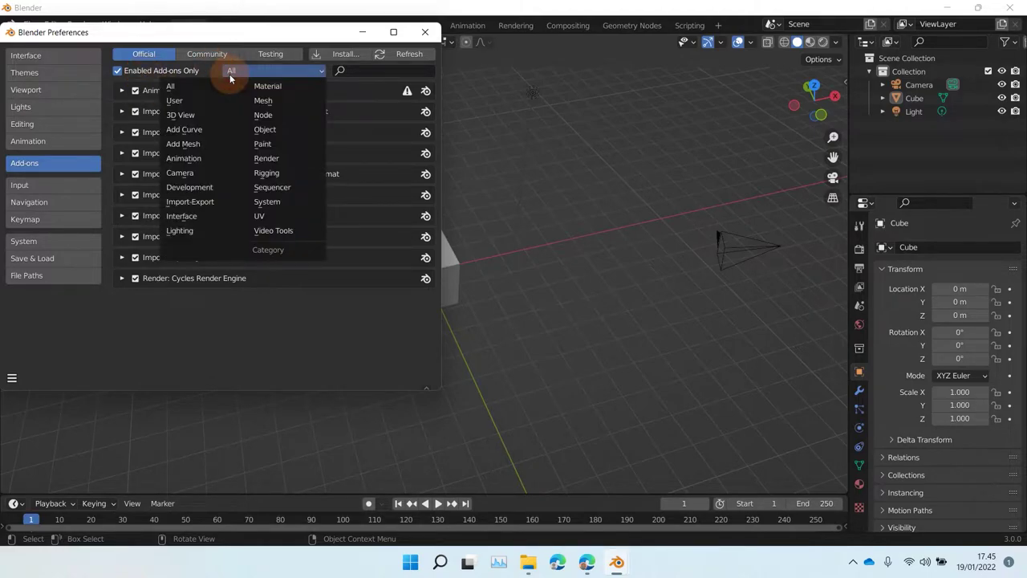
click(170, 86)
click(204, 54)
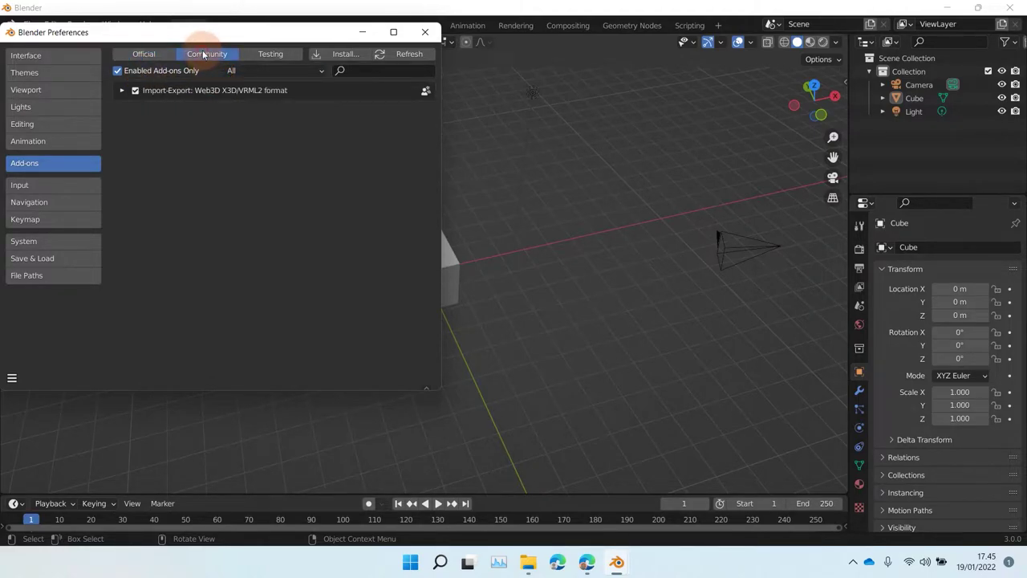
click(118, 70)
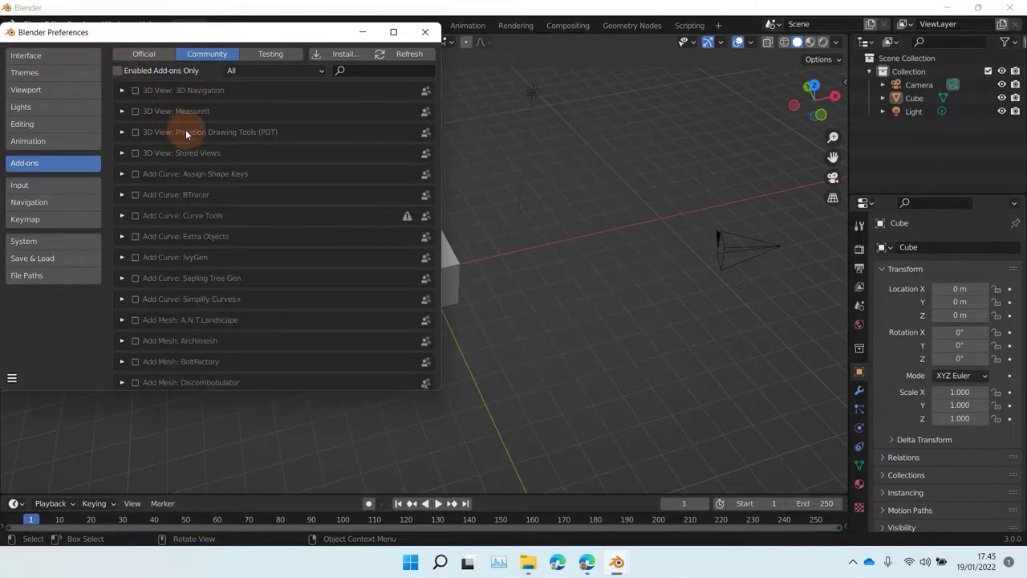
scroll(198, 145, down, 5)
scroll(201, 149, down, 4)
scroll(202, 149, up, 9)
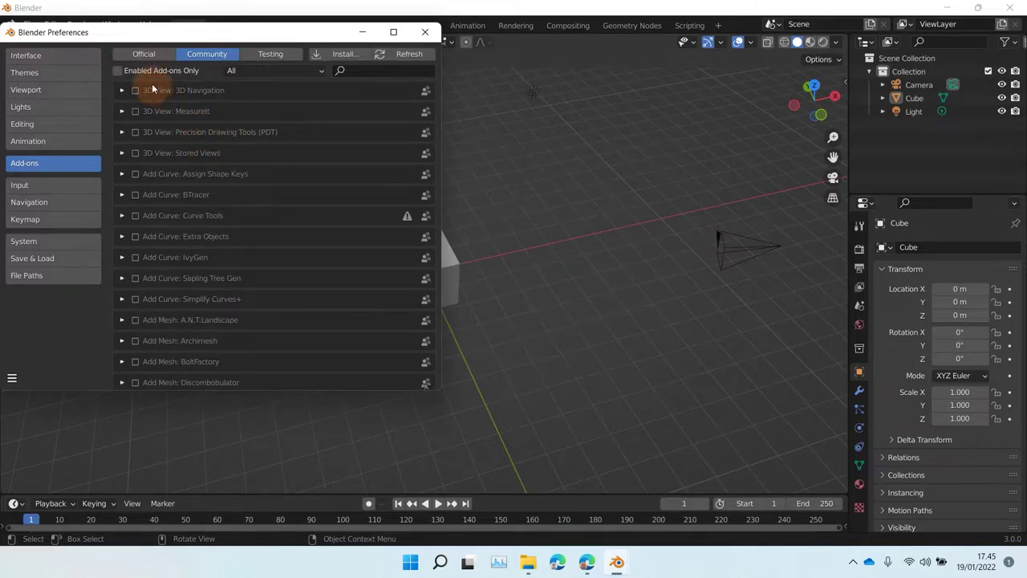
click(145, 56)
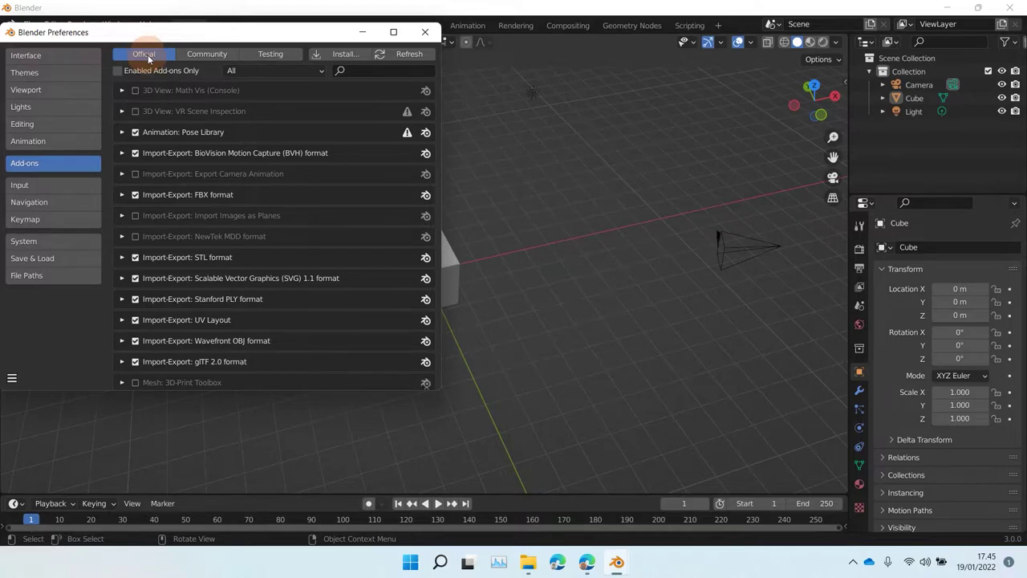
scroll(248, 181, down, 5)
scroll(247, 182, down, 1)
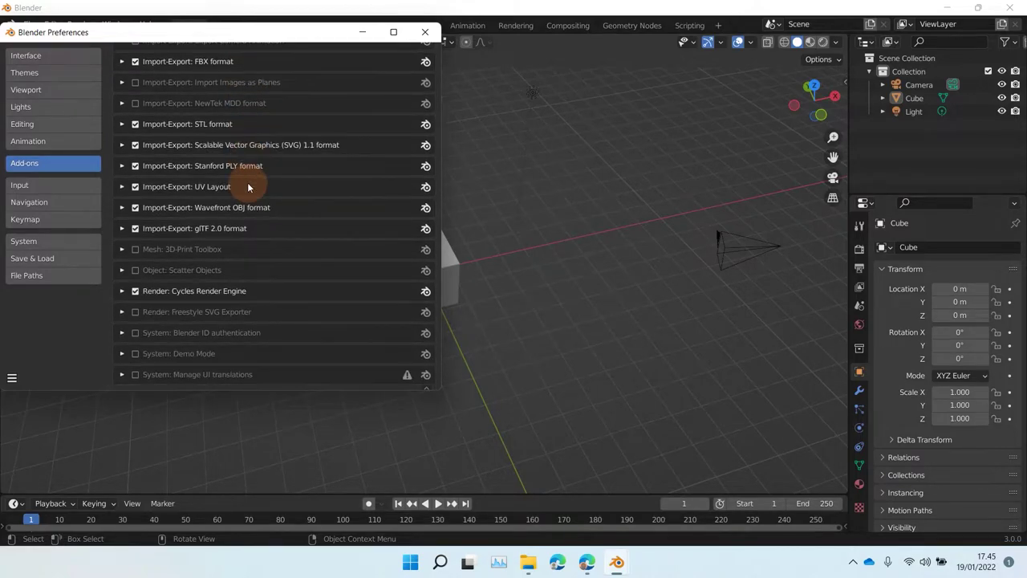
scroll(251, 167, up, 6)
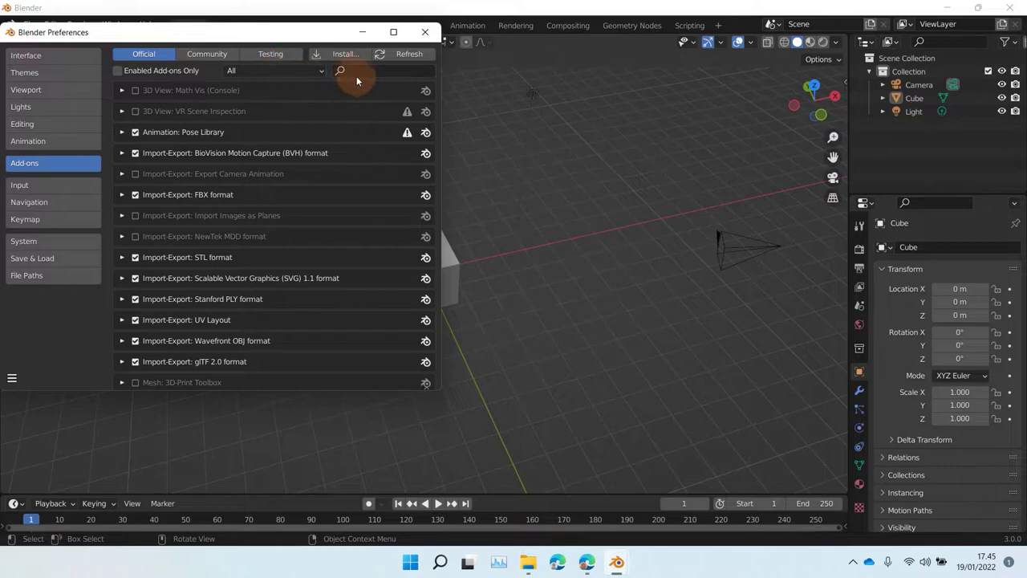
- Search the Community add-ons for "source", enable Import-Export: Blender Source Tools, and close the preferences
text(source)
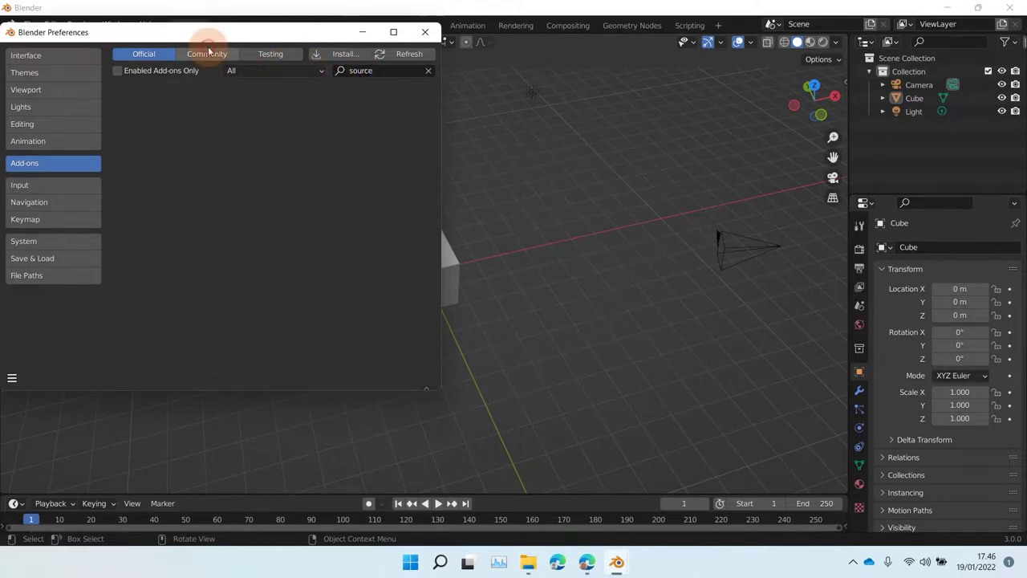
click(210, 56)
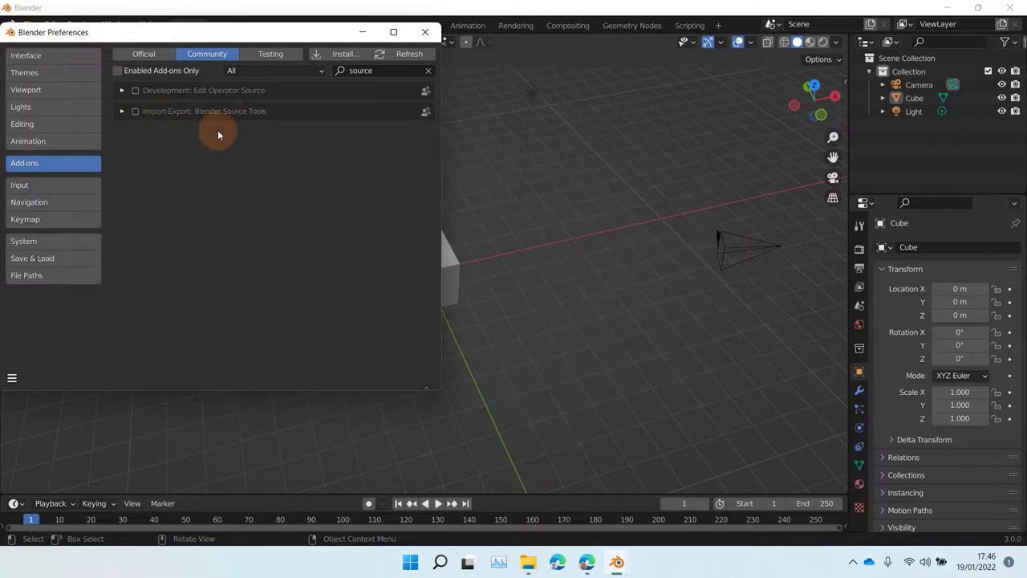
click(135, 112)
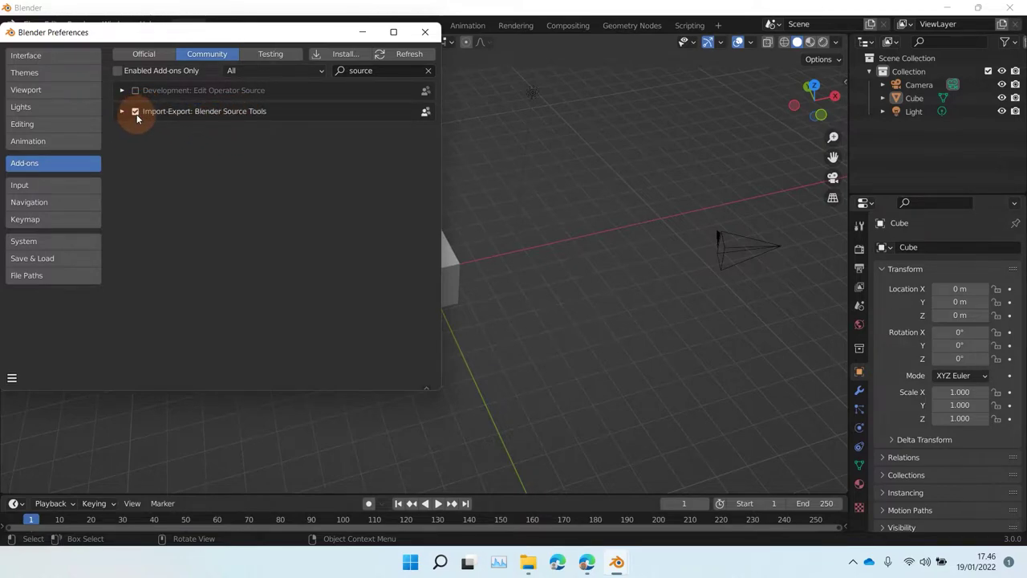
click(118, 70)
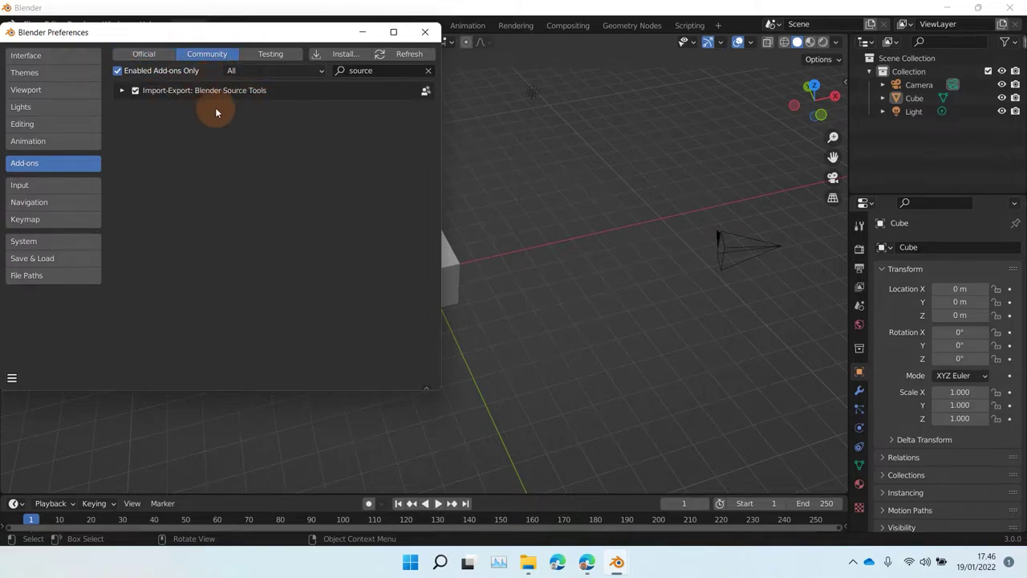
click(425, 33)
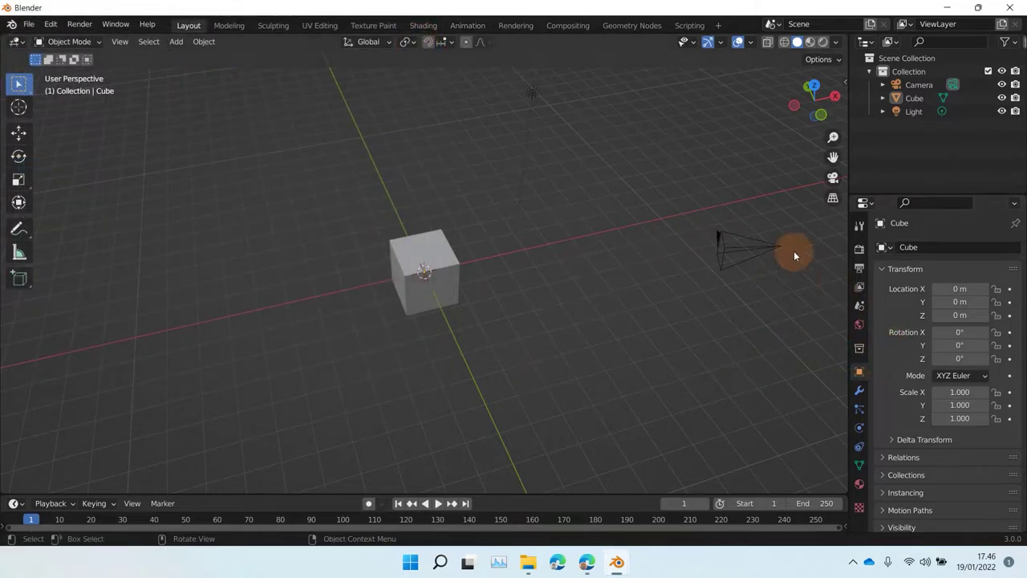
- Set the Source Engine Export format to SMD in the scene properties
click(860, 308)
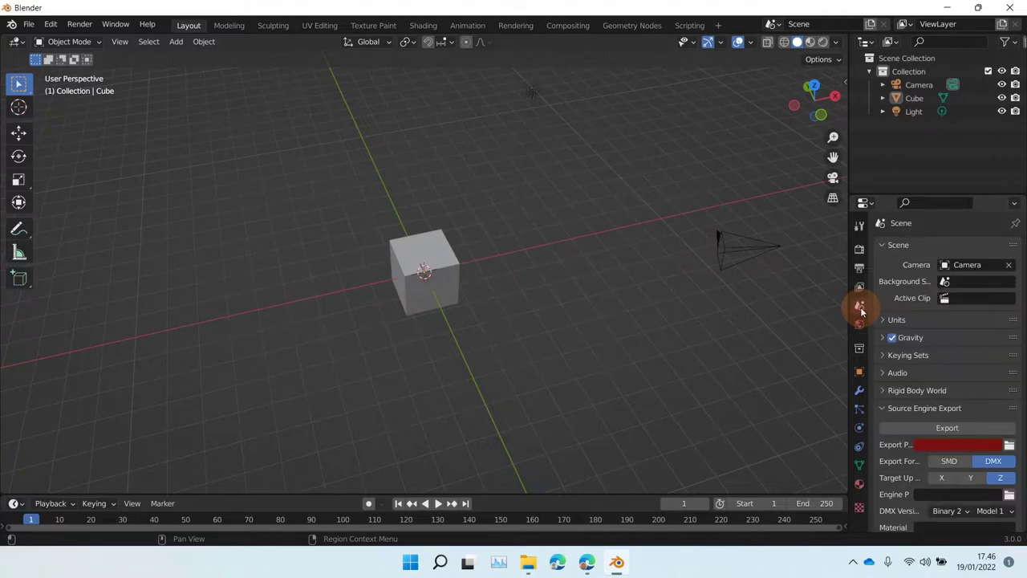
scroll(946, 289, down, 1)
scroll(948, 280, down, 2)
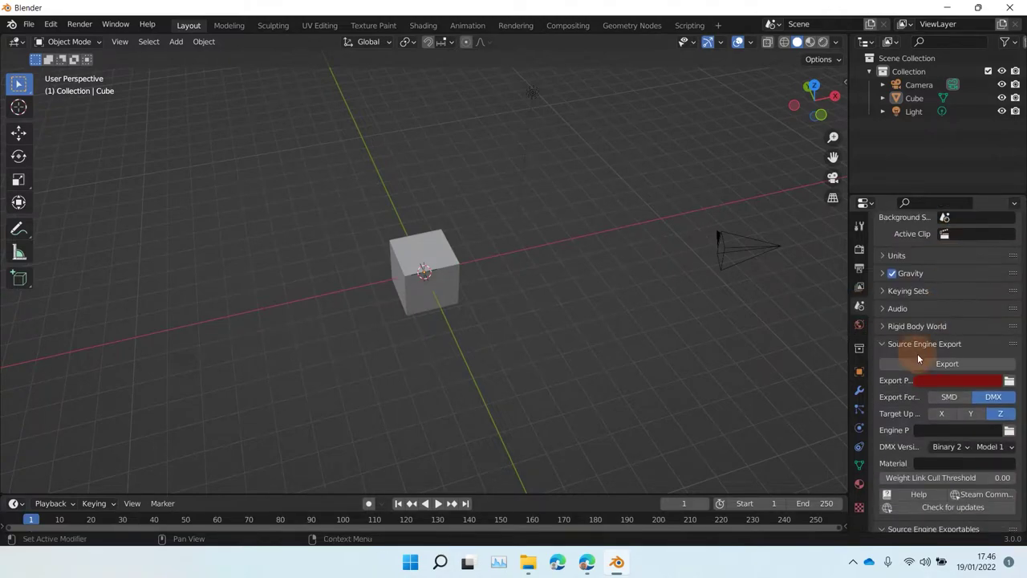
scroll(963, 357, down, 3)
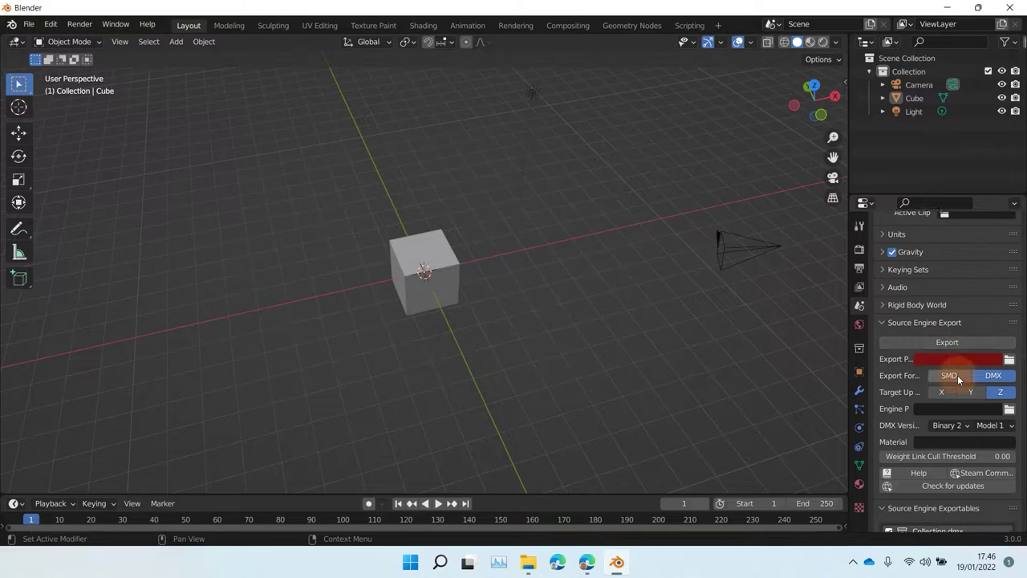
click(959, 332)
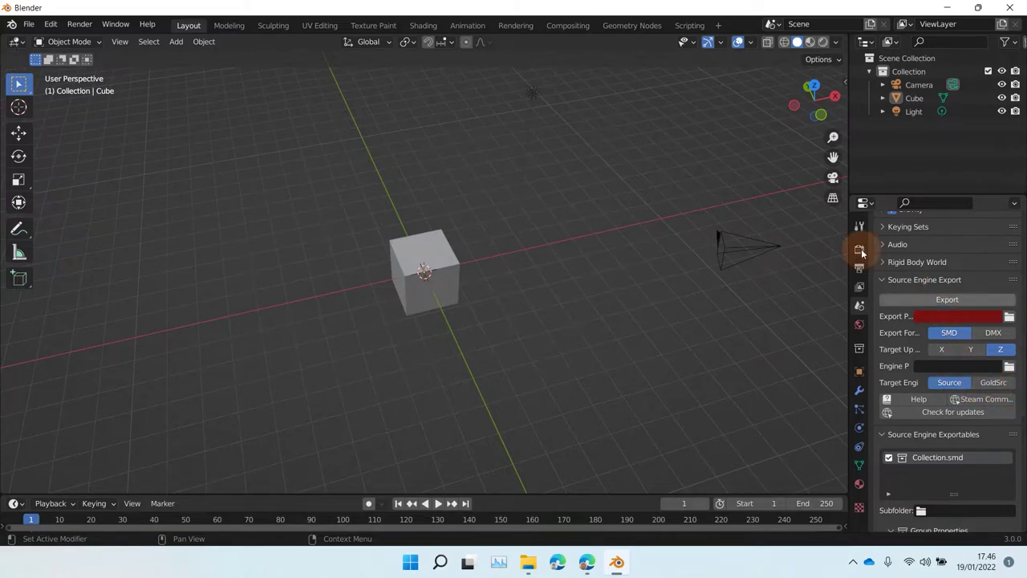
scroll(554, 255, down, 2)
scroll(498, 226, up, 3)
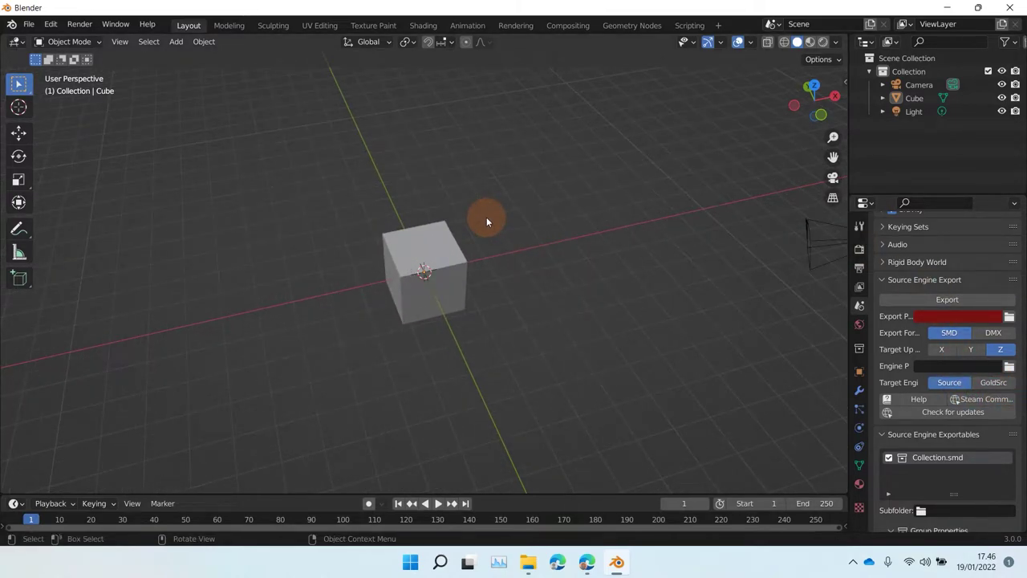
scroll(497, 274, down, 3)
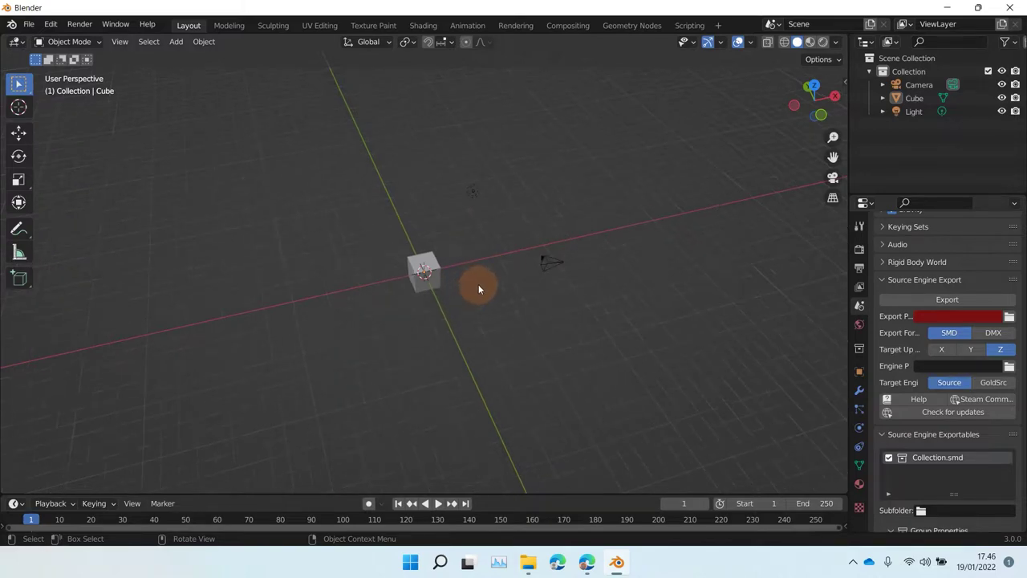
scroll(481, 240, up, 2)
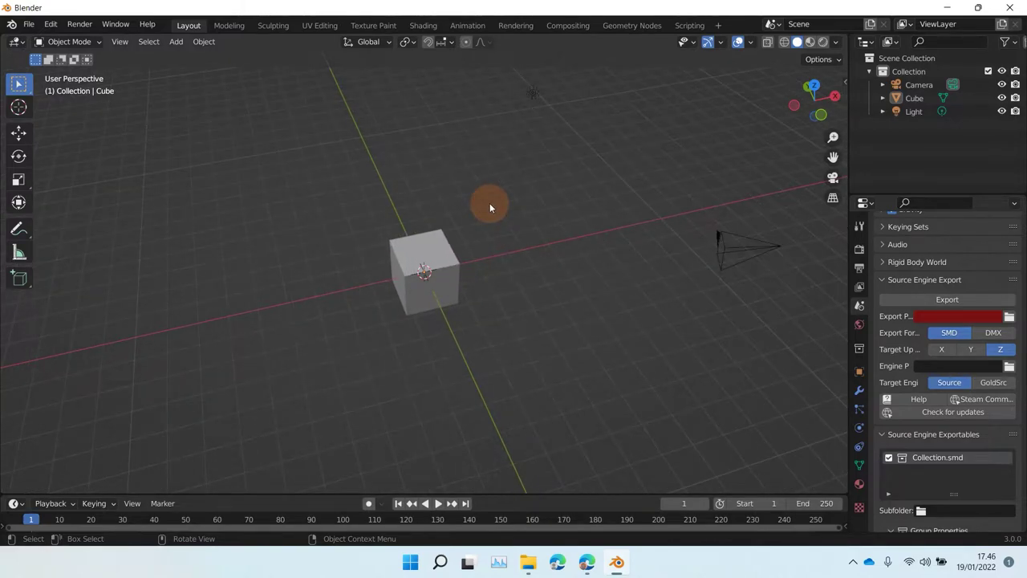
- Switch to File Explorer, open the weapons folder inside cstrike\models, and display its files as small icons
mouse_move(532, 572)
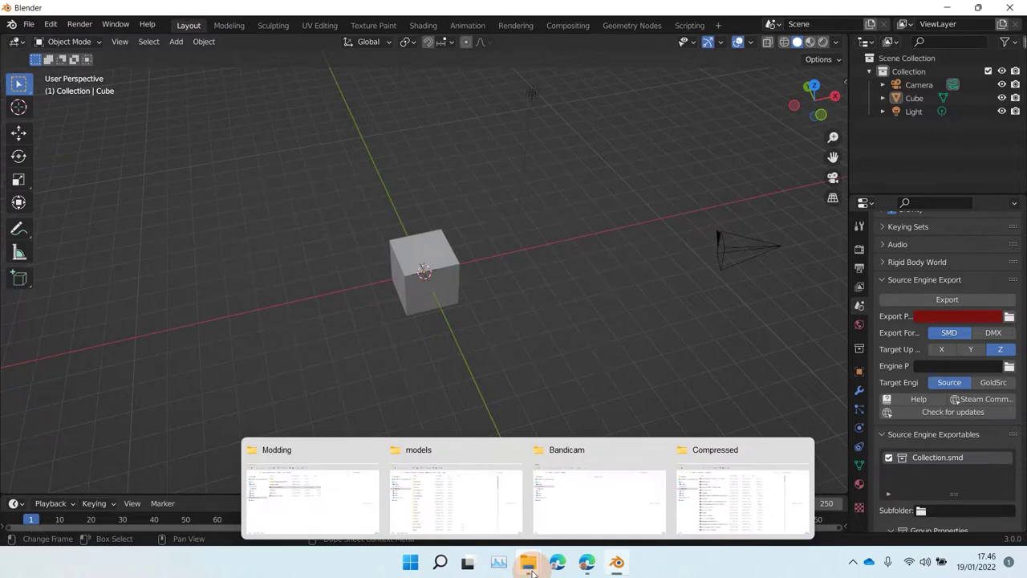
mouse_move(475, 511)
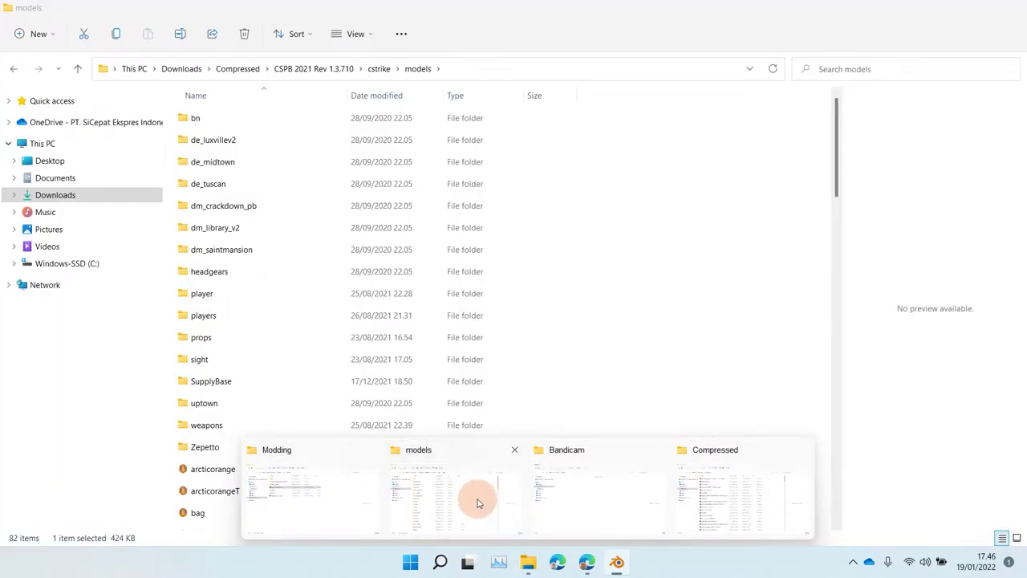
click(478, 503)
scroll(265, 143, down, 3)
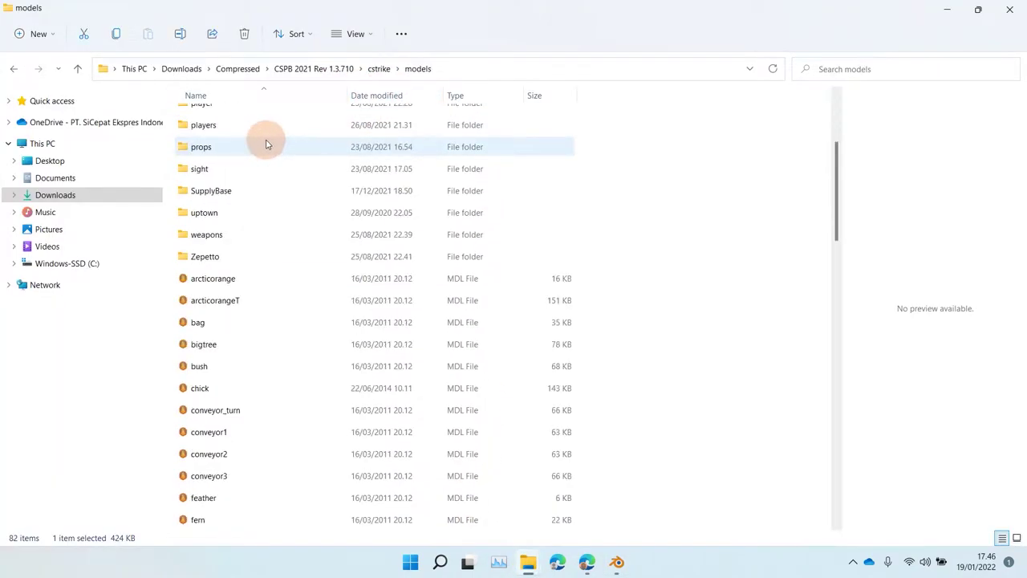
double_click(205, 233)
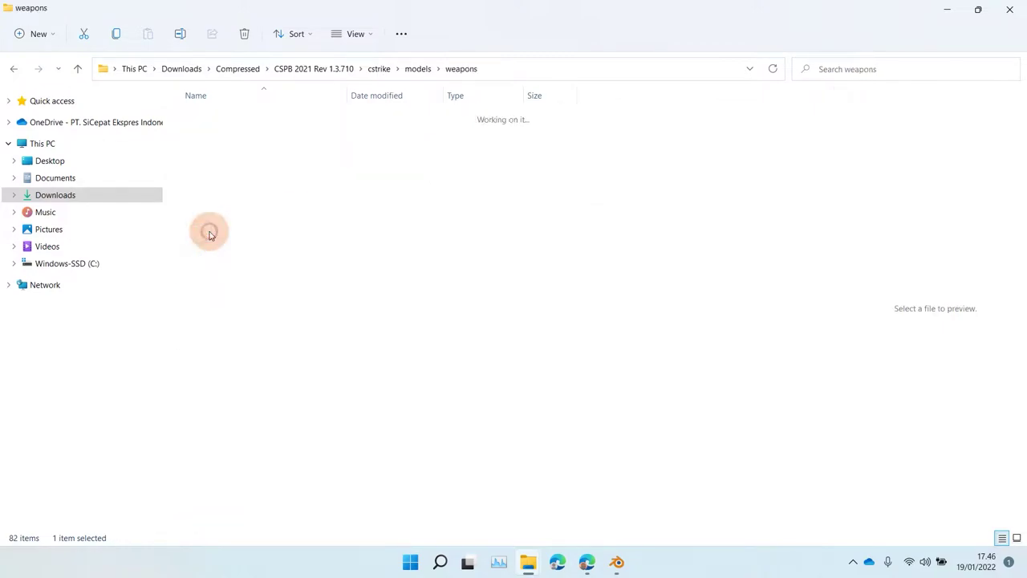
scroll(310, 248, down, 10)
click(359, 34)
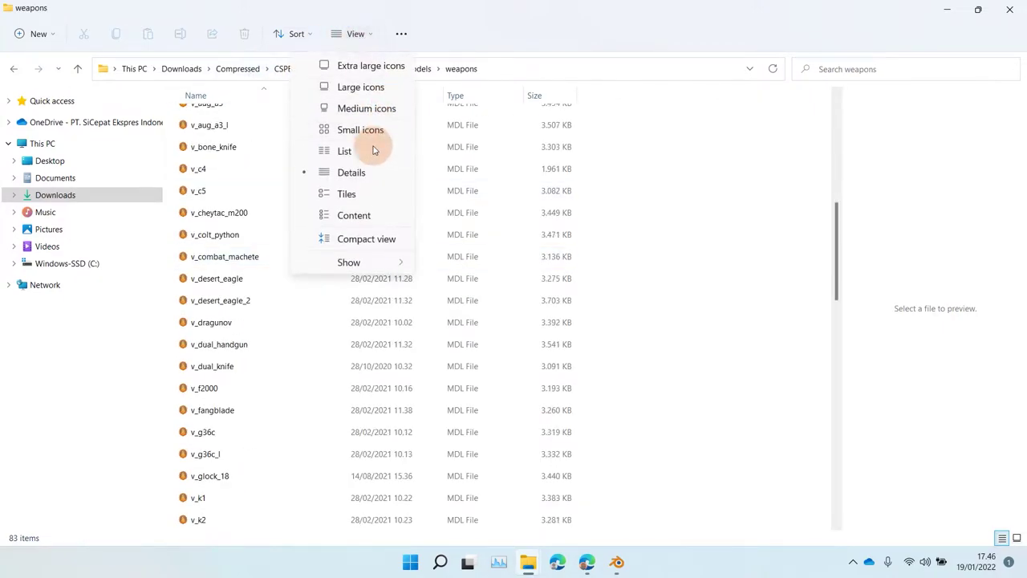
click(363, 129)
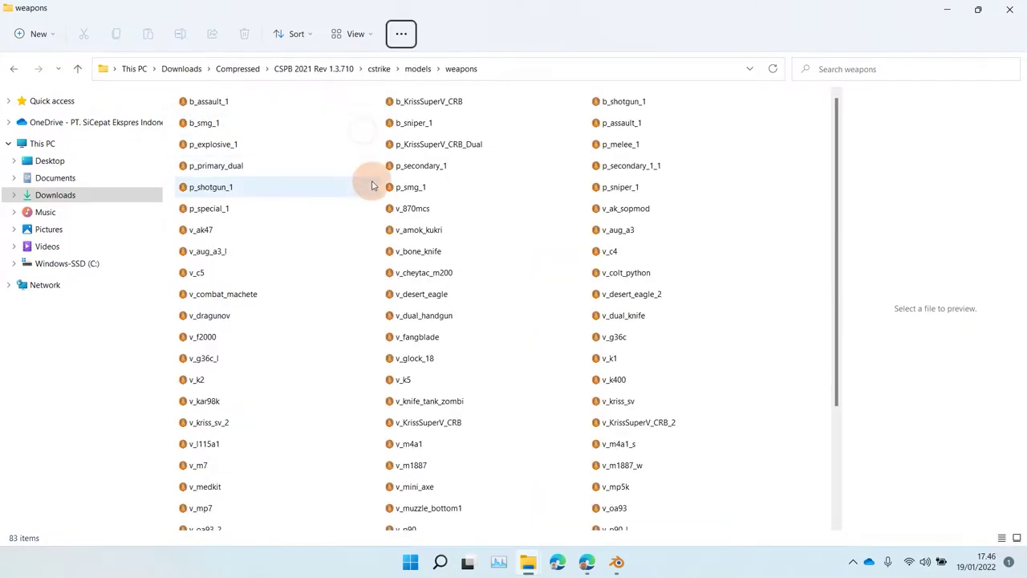
- Copy the v_aug_a3 model file from the weapons folder into the Modding folder
scroll(371, 186, down, 3)
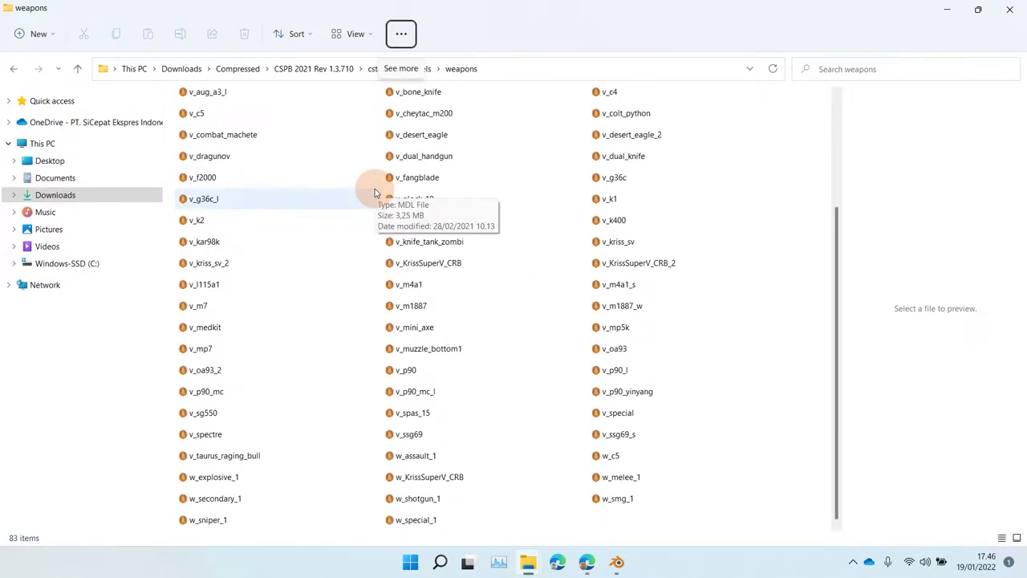
scroll(374, 193, up, 3)
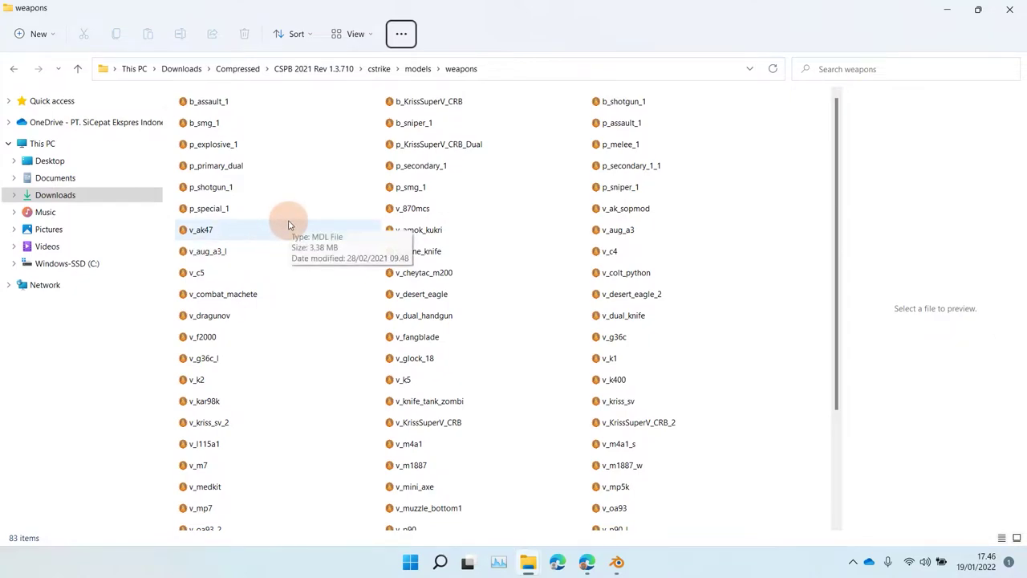
click(617, 230)
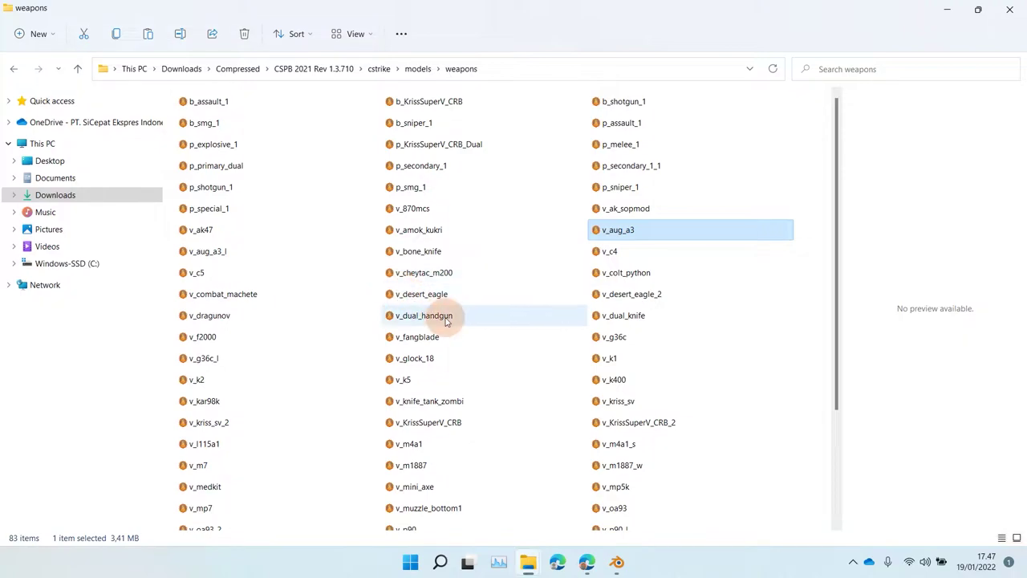
click(528, 562)
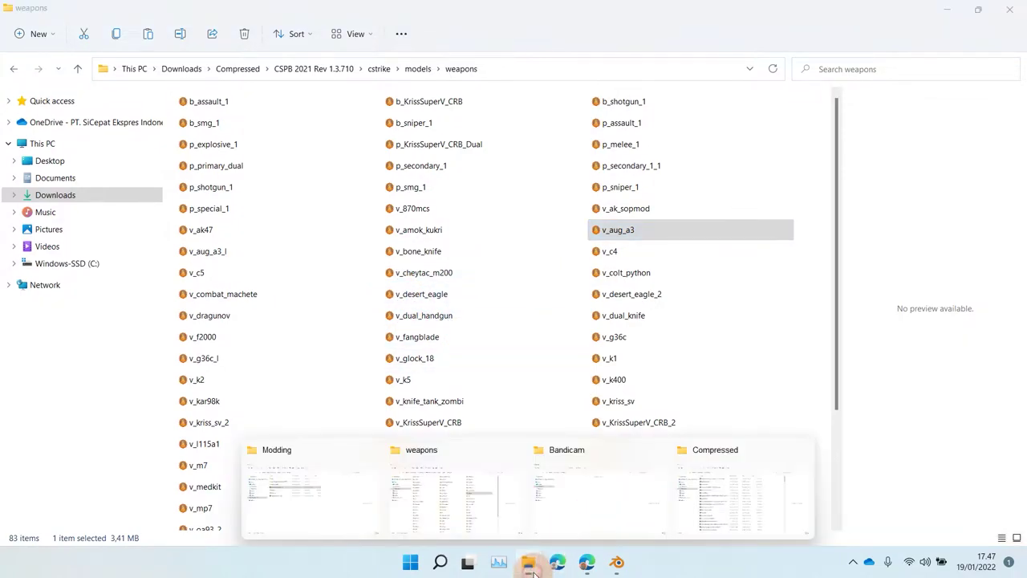
click(295, 503)
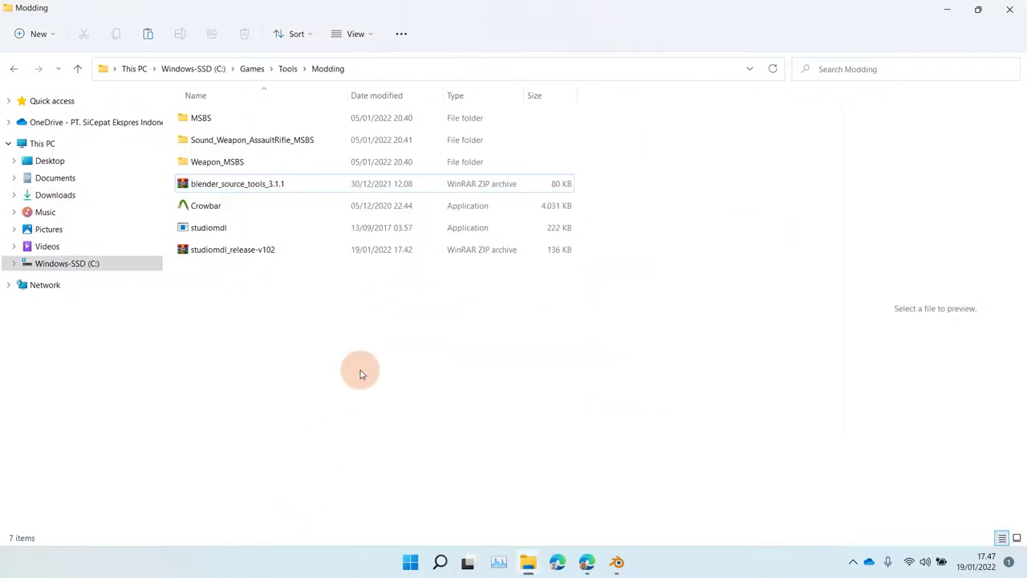
key(ctrl+v)
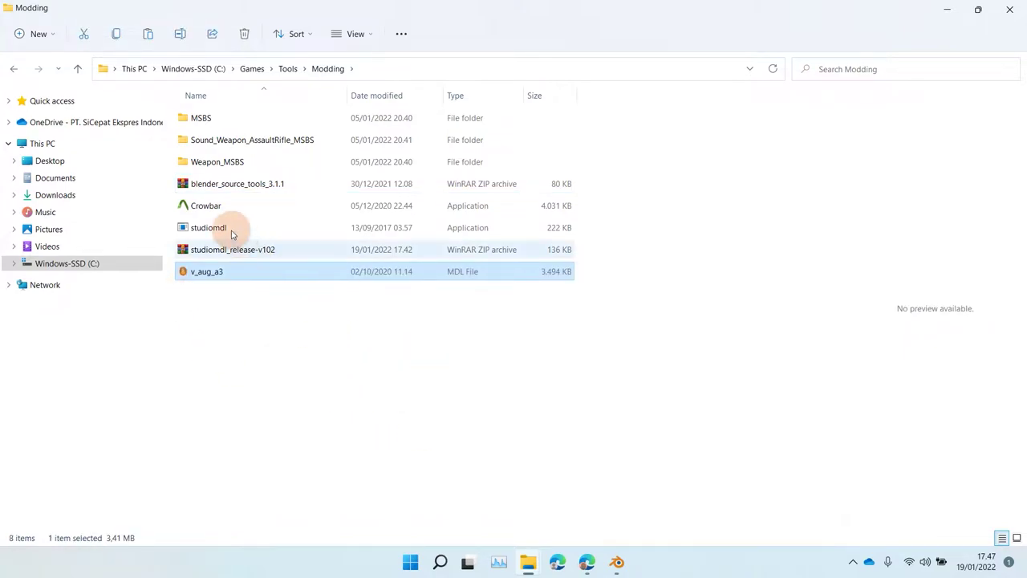
- Launch Crowbar from the Modding folder and choose Counter-Strike as the game to set up
double_click(211, 206)
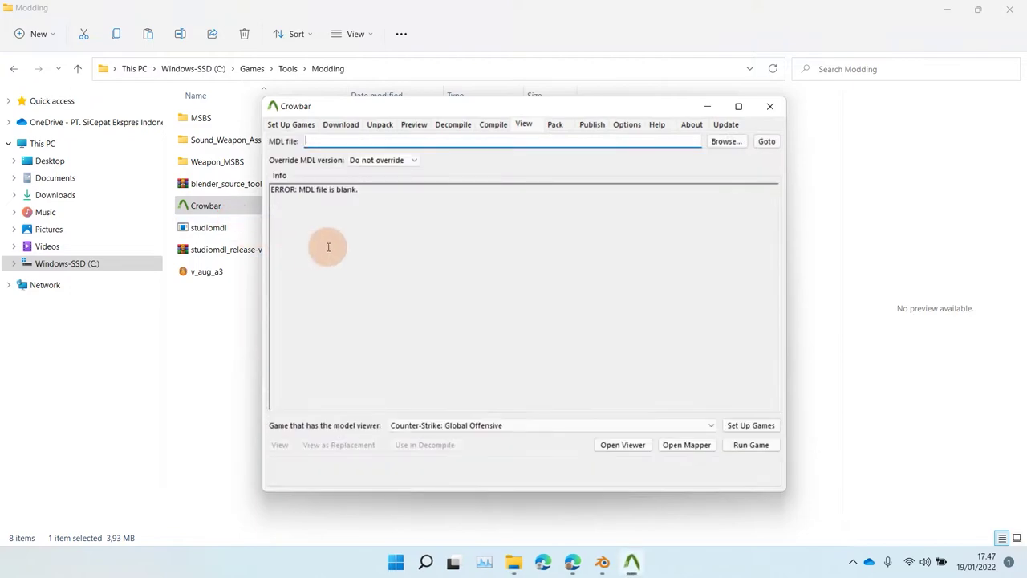
click(304, 126)
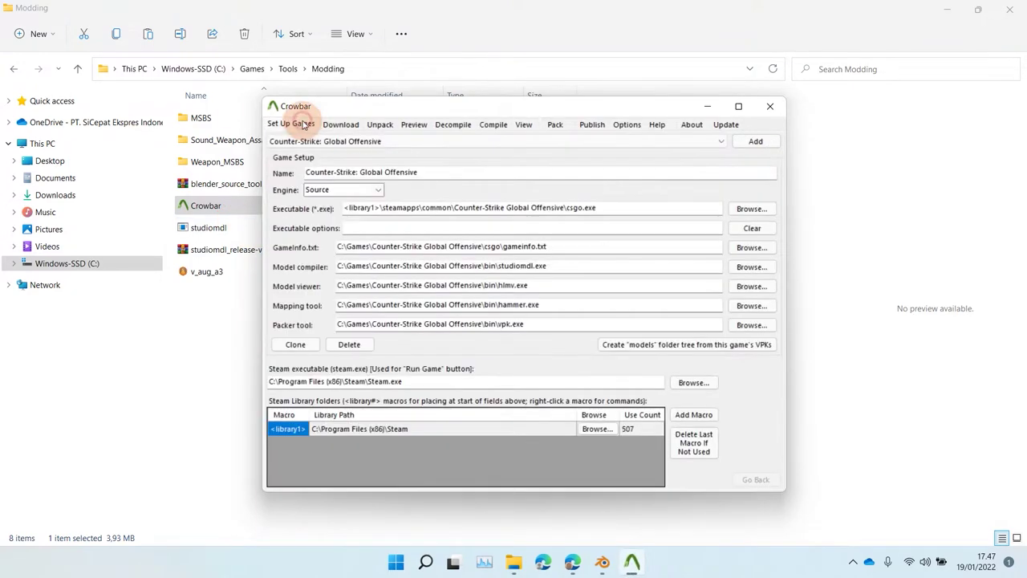
click(386, 141)
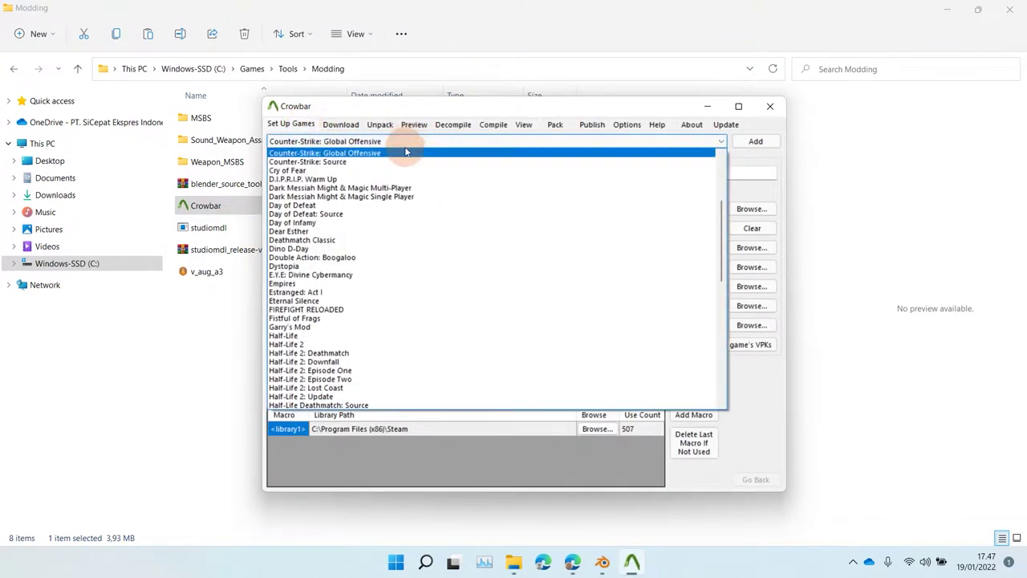
scroll(372, 179, up, 2)
click(373, 175)
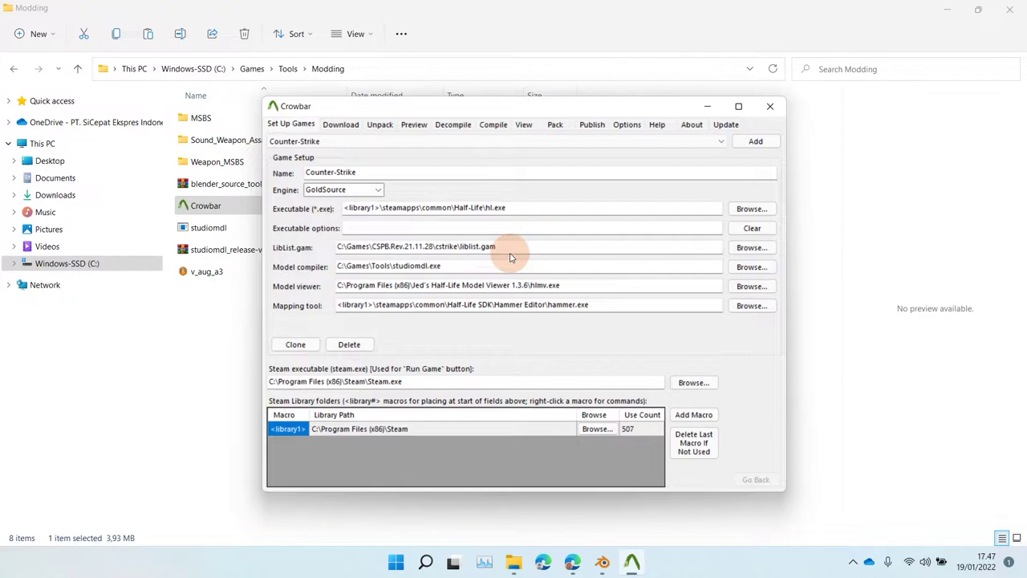
- Move the CSPB 2021 Rev 1.3.710 folder from Downloads\Compressed to C:\Games and open it there
click(513, 563)
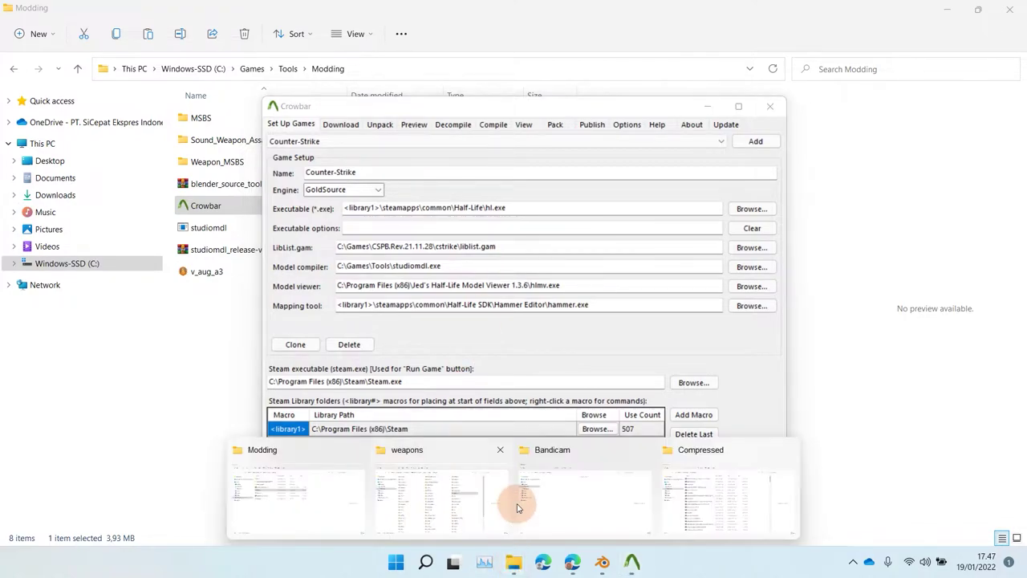
click(680, 484)
scroll(329, 289, down, 15)
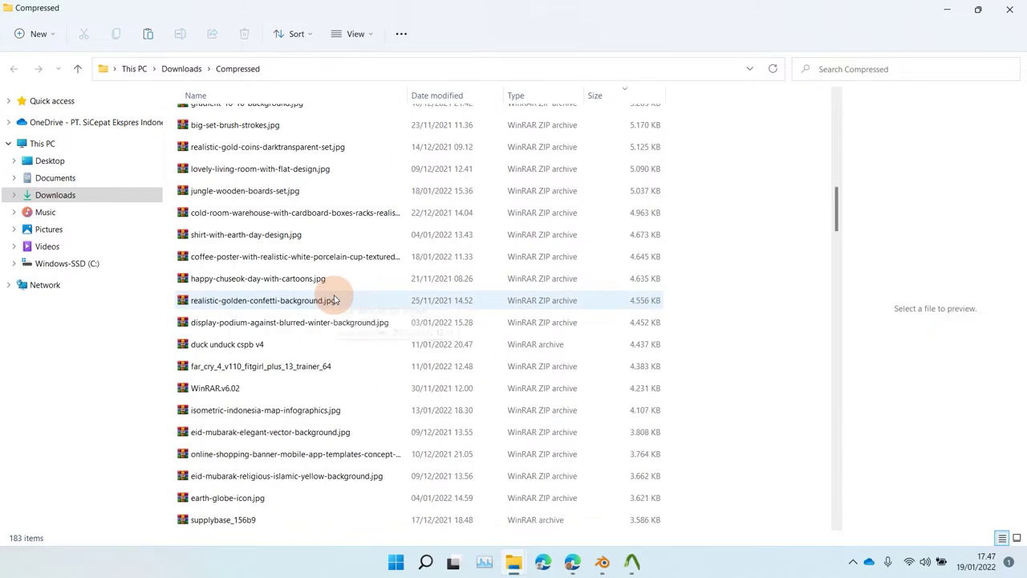
scroll(335, 300, down, 20)
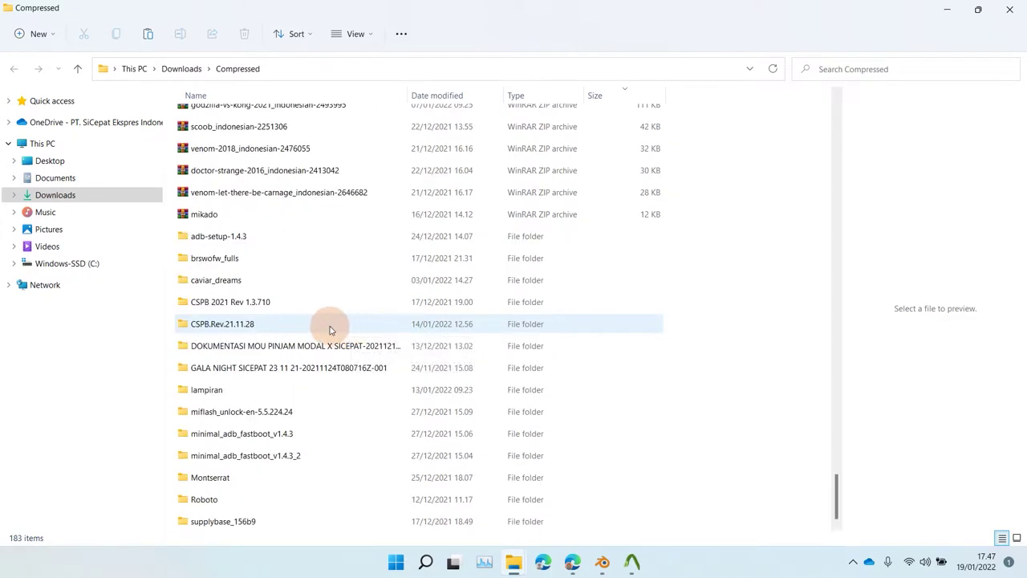
click(265, 301)
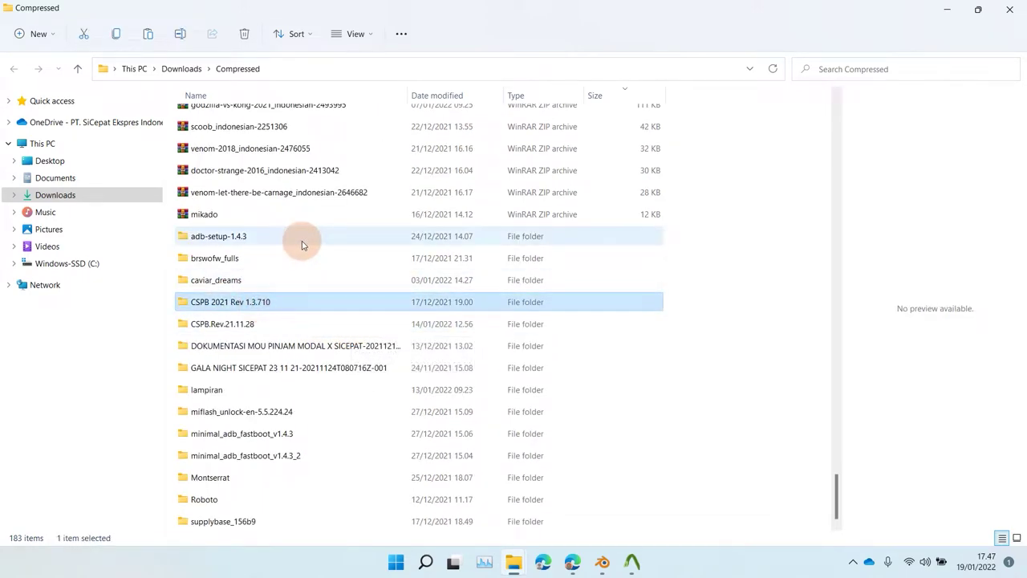
click(80, 264)
double_click(216, 163)
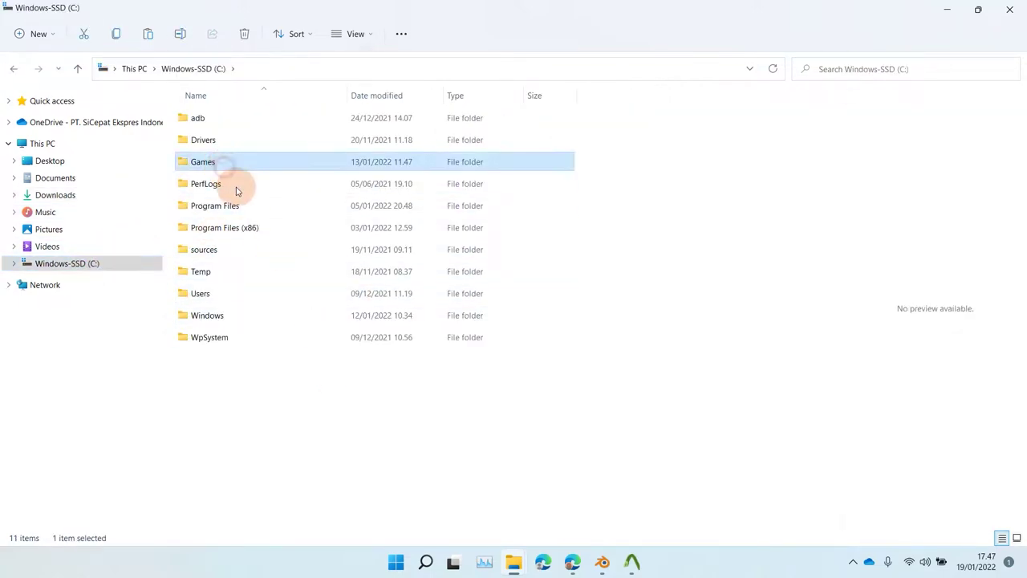
key(ctrl+v)
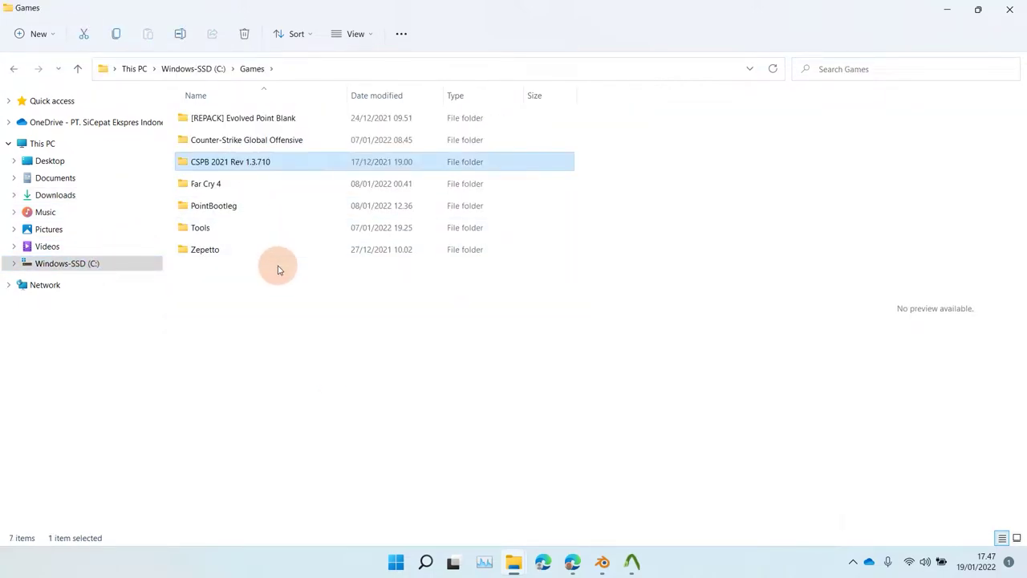
double_click(269, 162)
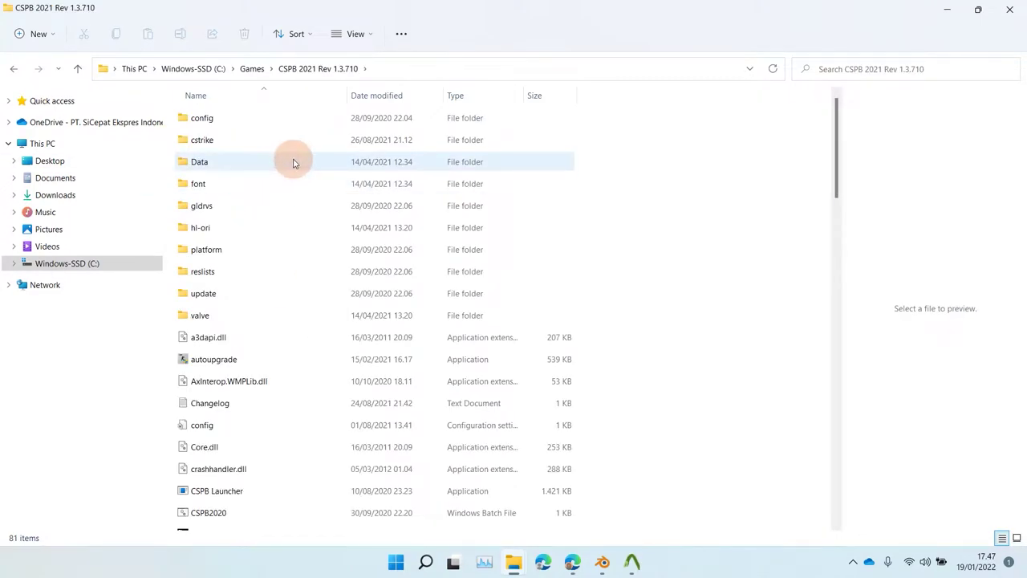
- In Crowbar's Counter-Strike setup, set the LibList.gam path to C:\Games\CSPB 2021 Rev 1.3.710\cstrike\liblist.gam
click(630, 564)
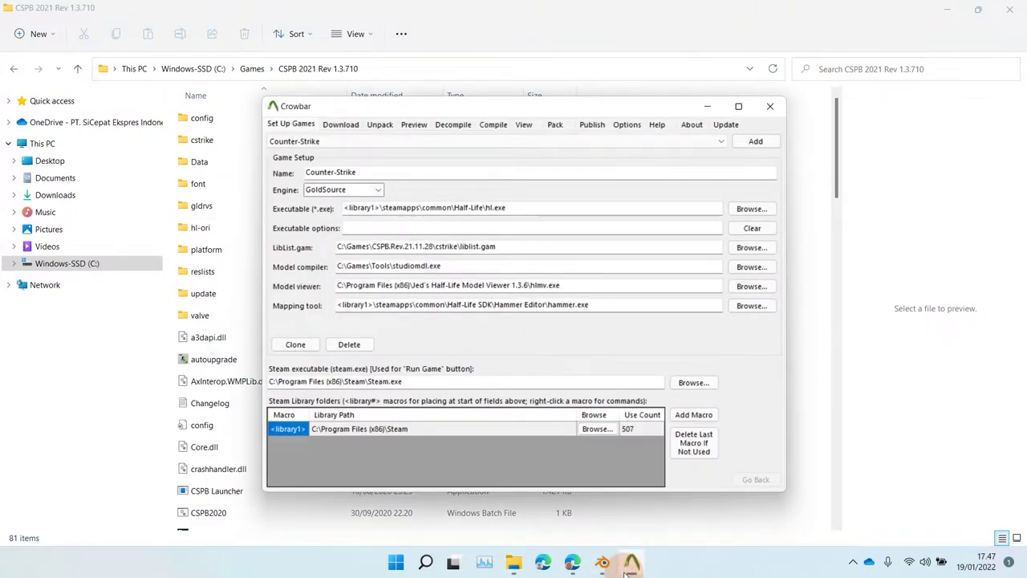
click(503, 246)
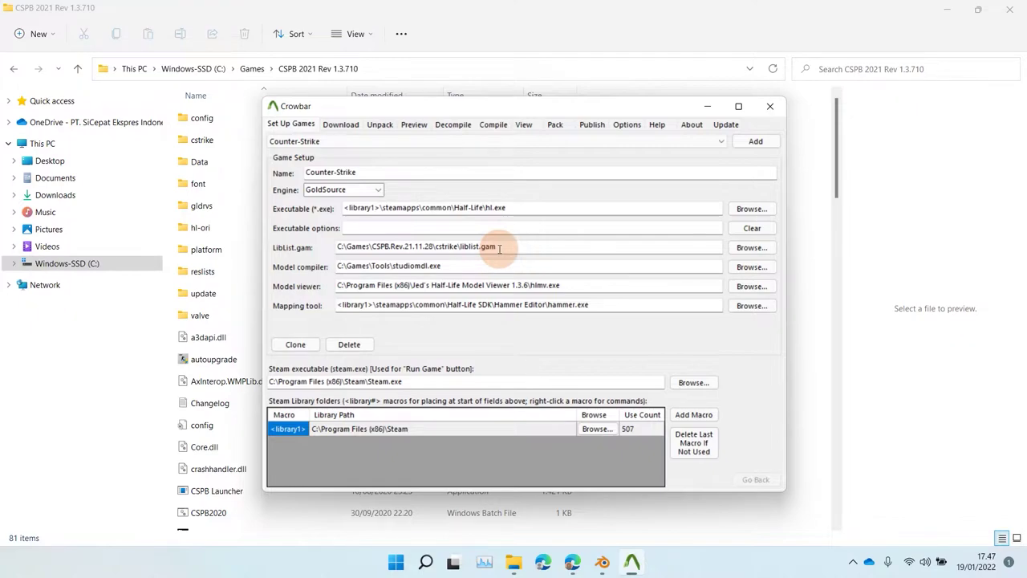
click(752, 247)
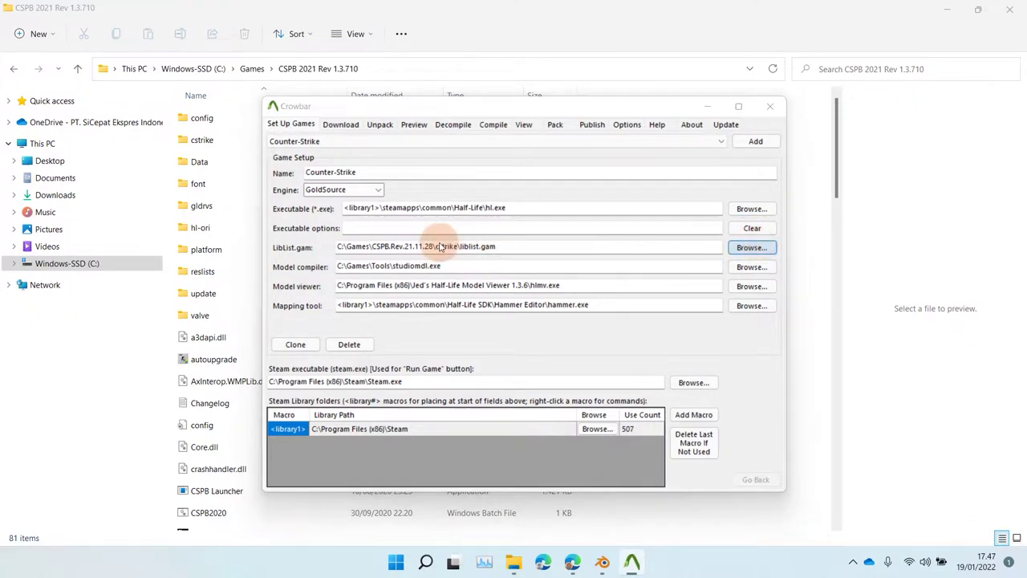
double_click(458, 268)
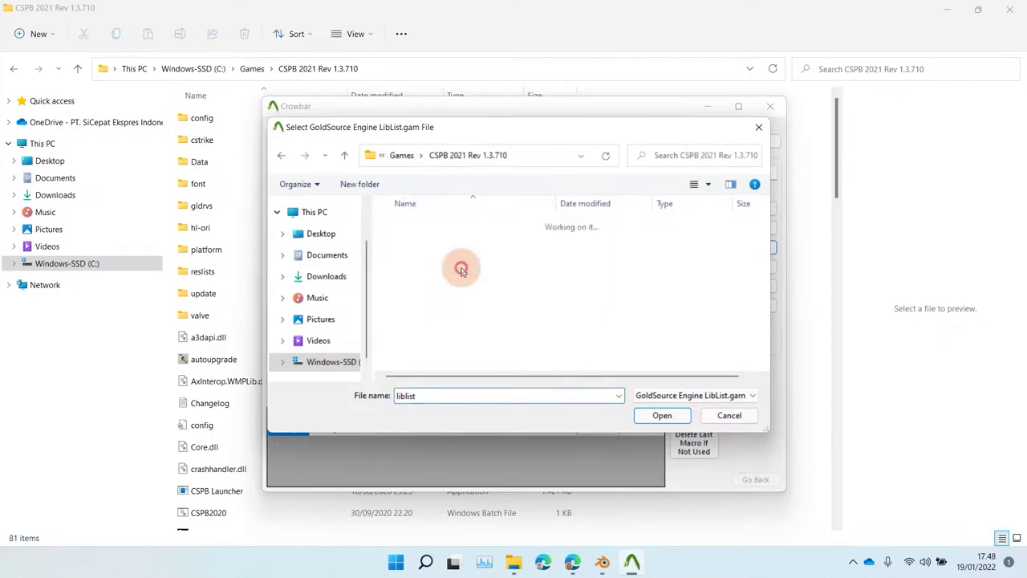
scroll(434, 281, down, 1)
scroll(437, 302, up, 1)
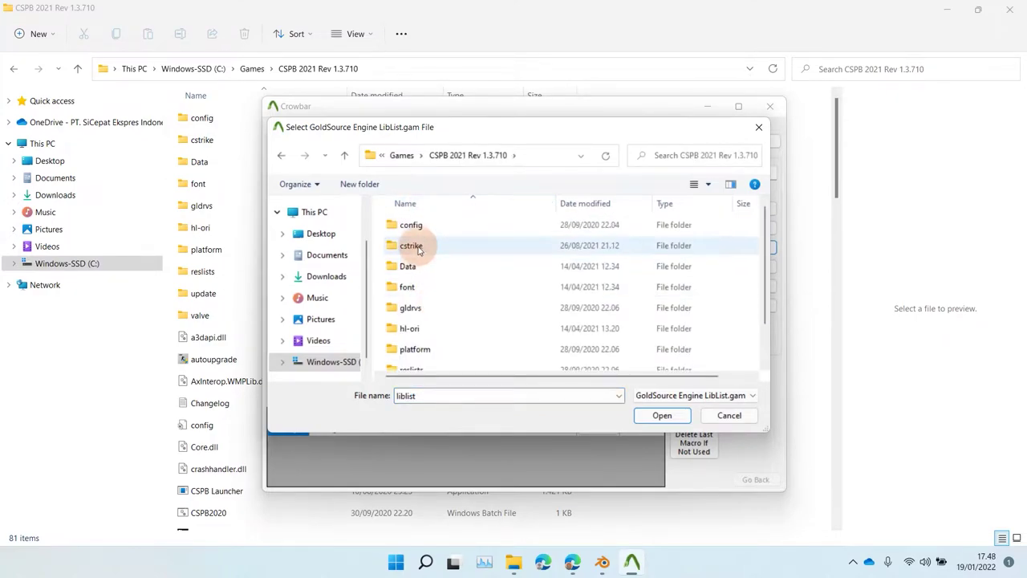
double_click(412, 241)
scroll(453, 305, down, 5)
click(425, 363)
double_click(425, 362)
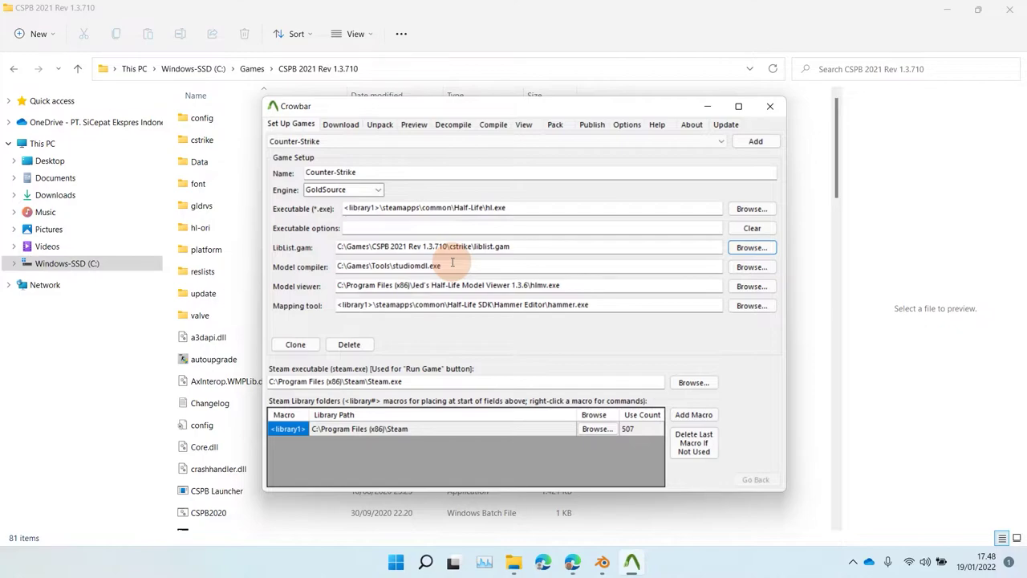
- Set the Counter-Strike model compiler to C:\Games\Tools\Modding\studiomdl.exe
click(752, 267)
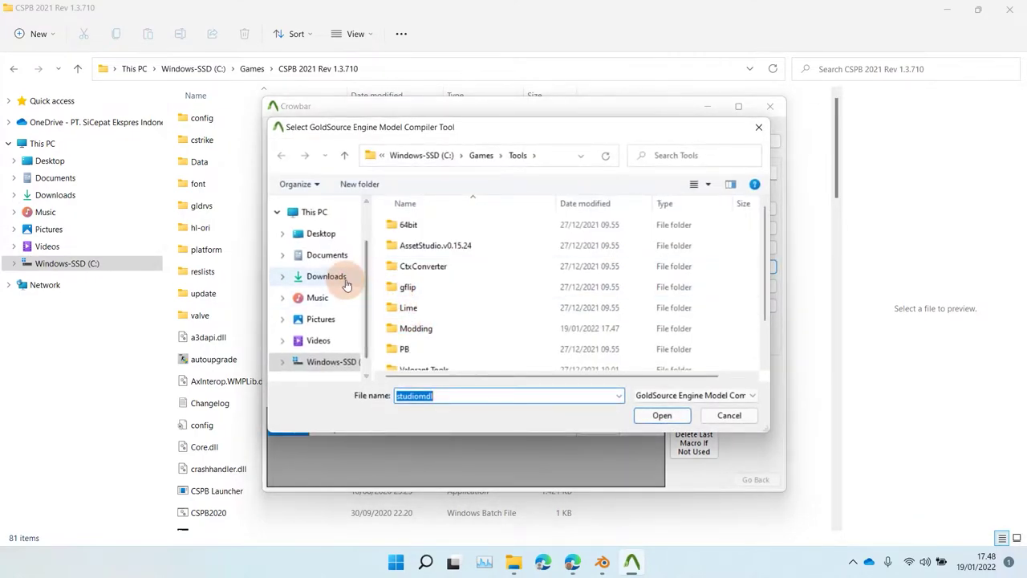
scroll(483, 280, down, 2)
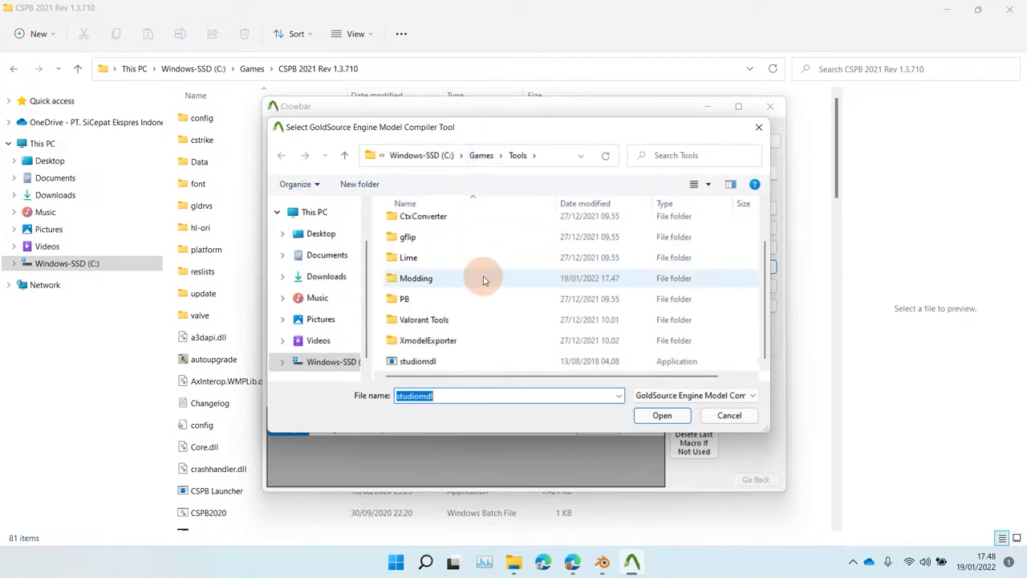
scroll(450, 297, up, 2)
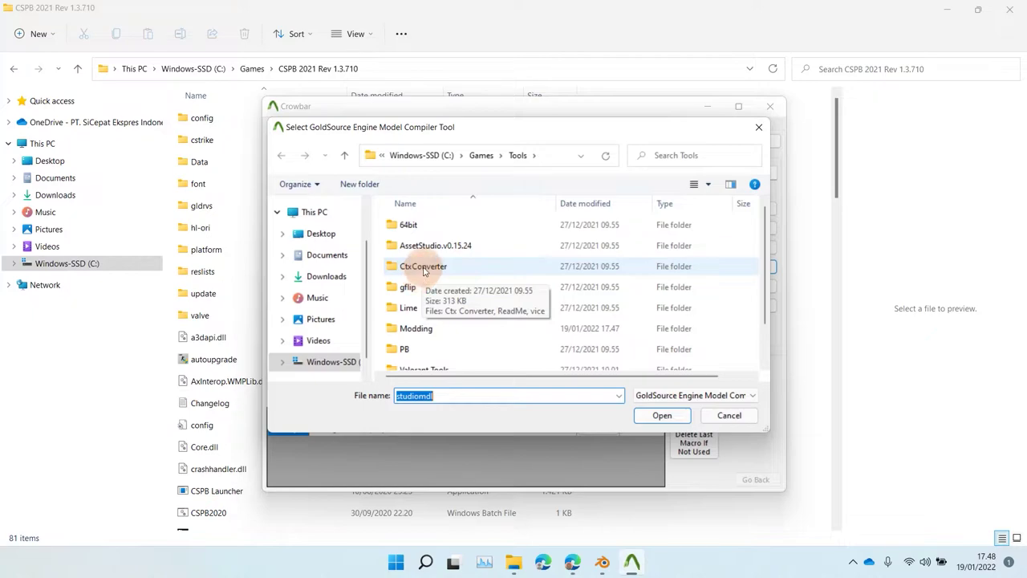
double_click(425, 325)
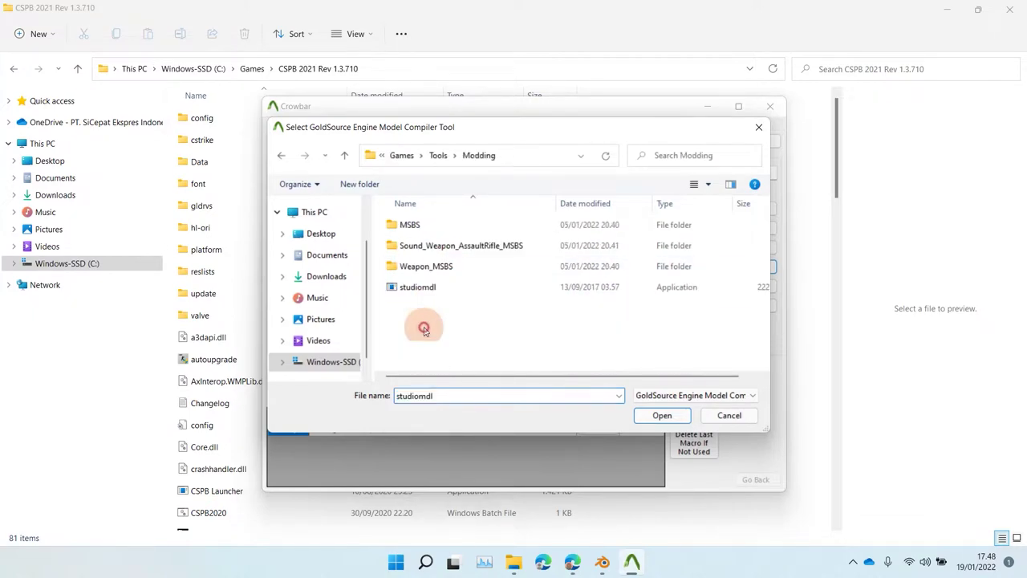
double_click(431, 286)
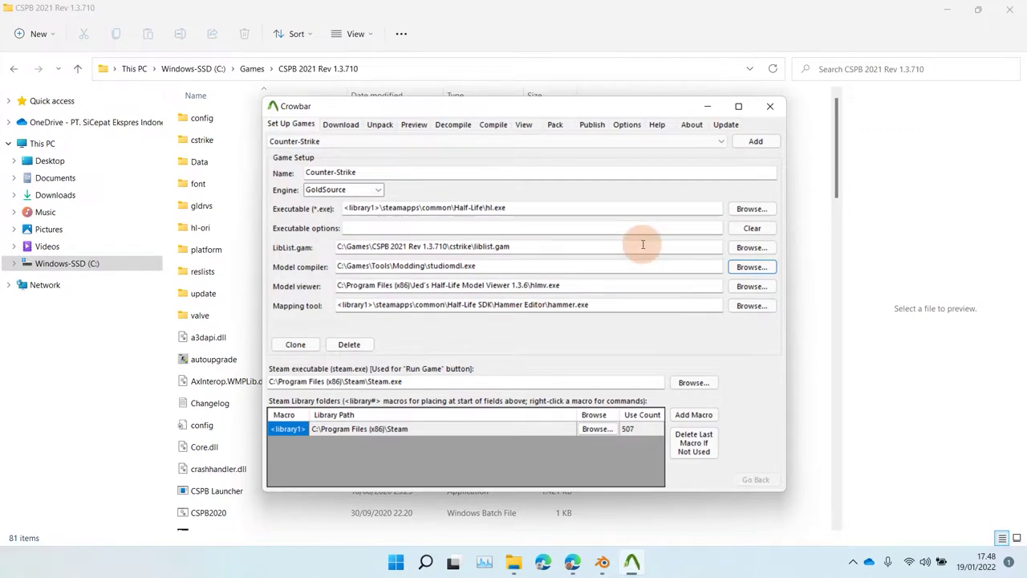
- Load v_aug_a3.mdl from the Modding folder as the MDL input for decompiling in Crowbar
click(452, 131)
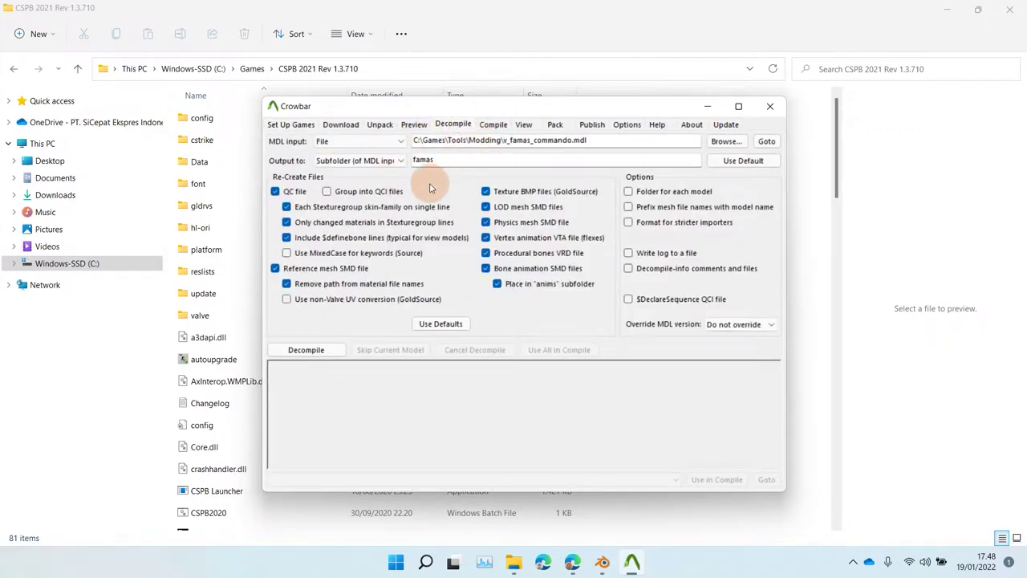
click(564, 16)
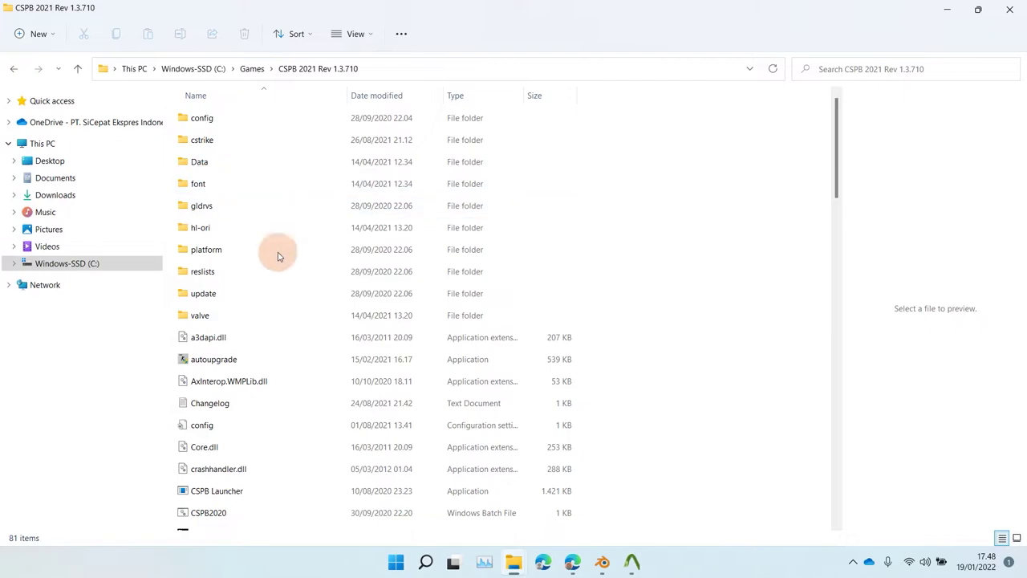
click(514, 562)
click(286, 482)
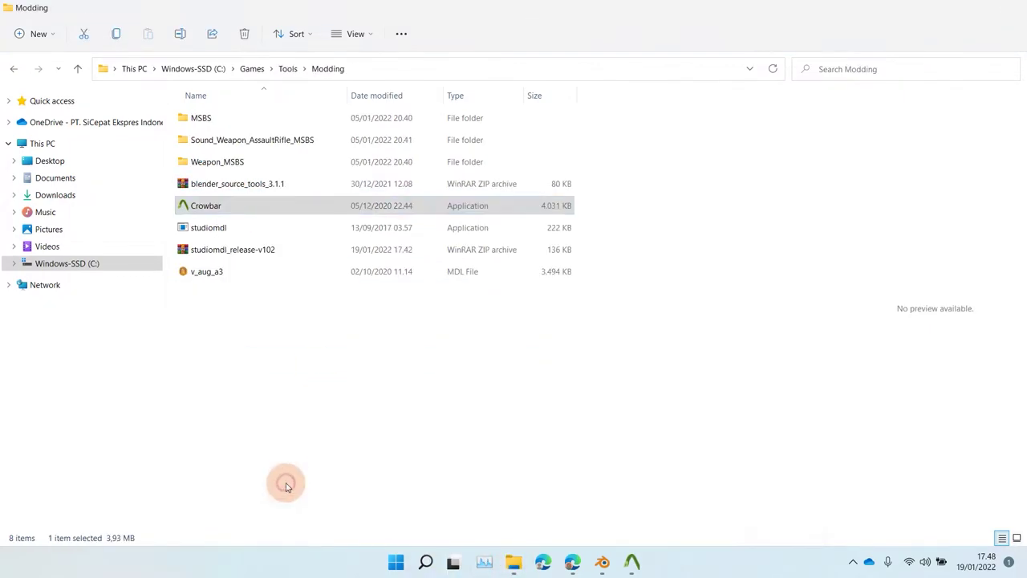
click(198, 270)
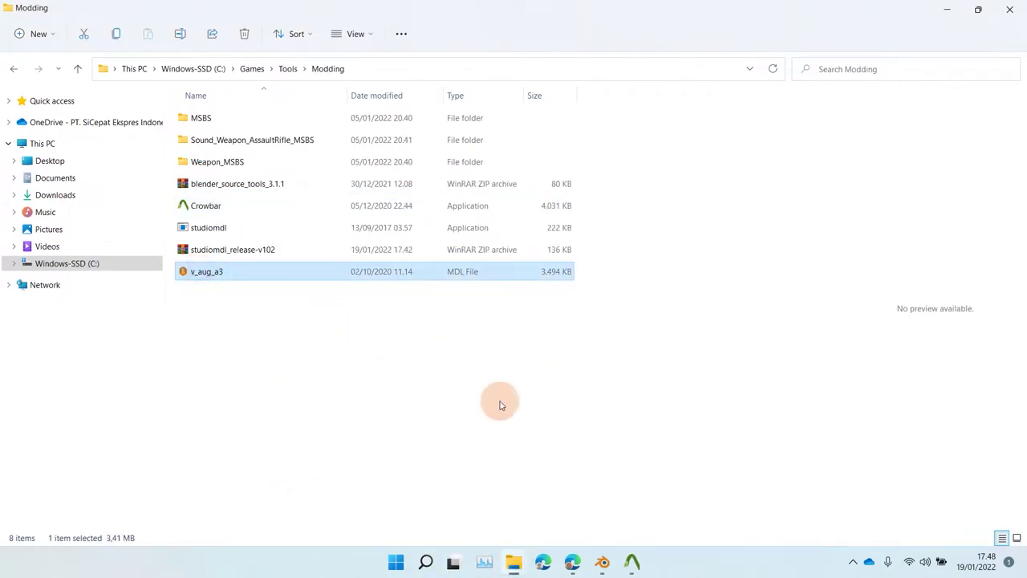
click(633, 562)
drag(228, 270, 445, 268)
- Set the decompile output to a subfolder of the MDL input named Decompiled, and decompile the model
click(361, 161)
click(337, 172)
click(369, 160)
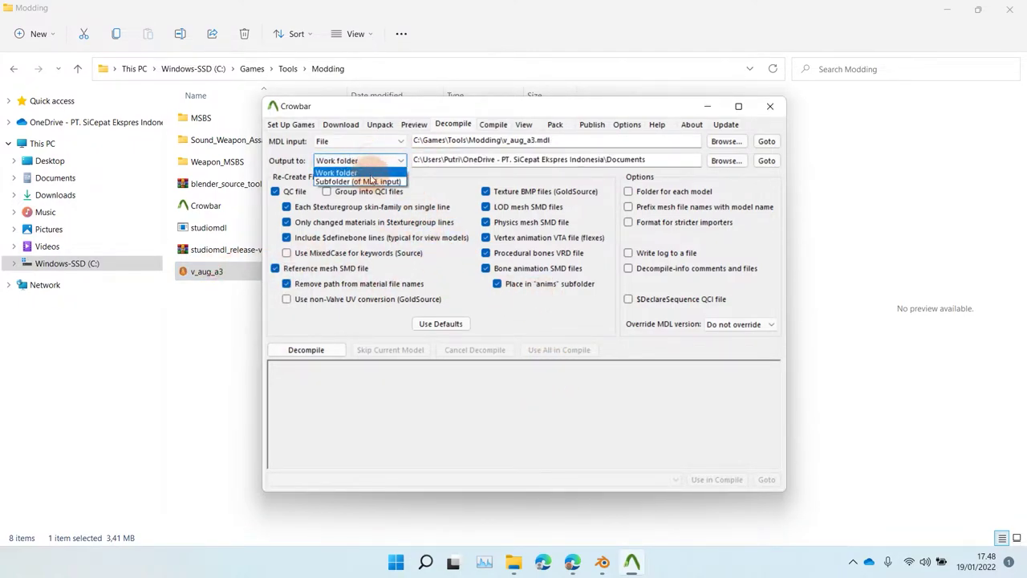
click(369, 181)
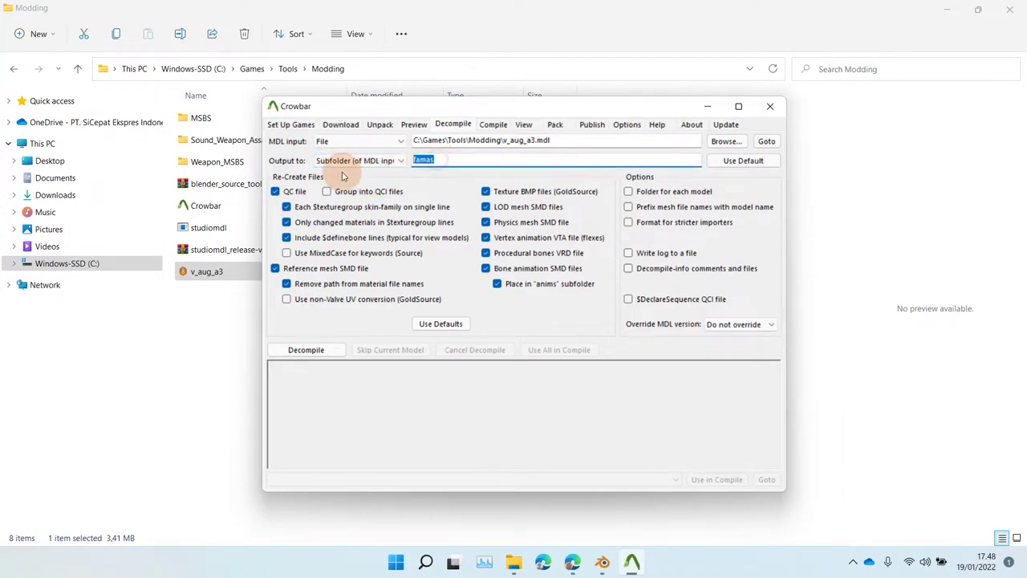
text(Decompiled)
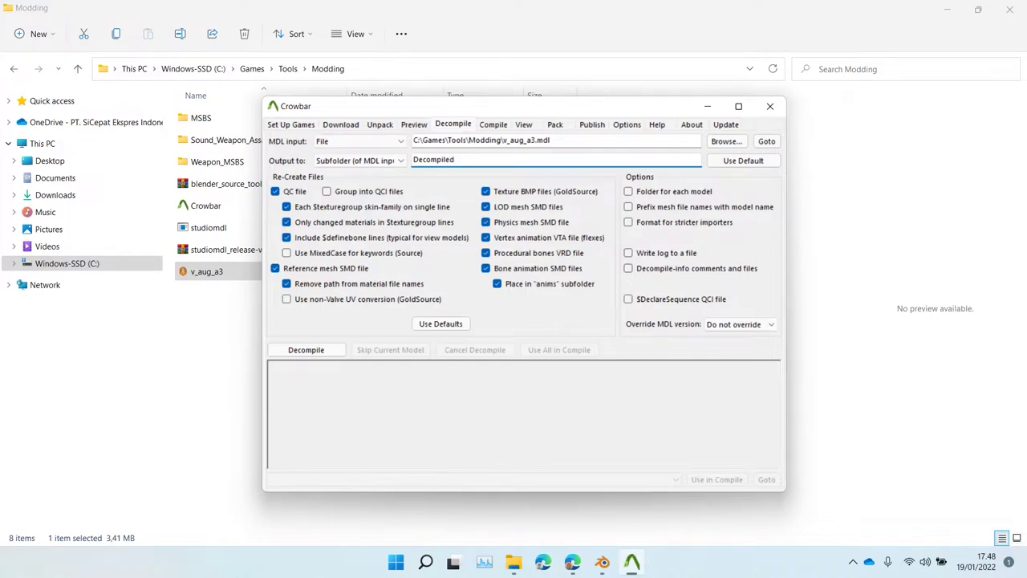
click(306, 349)
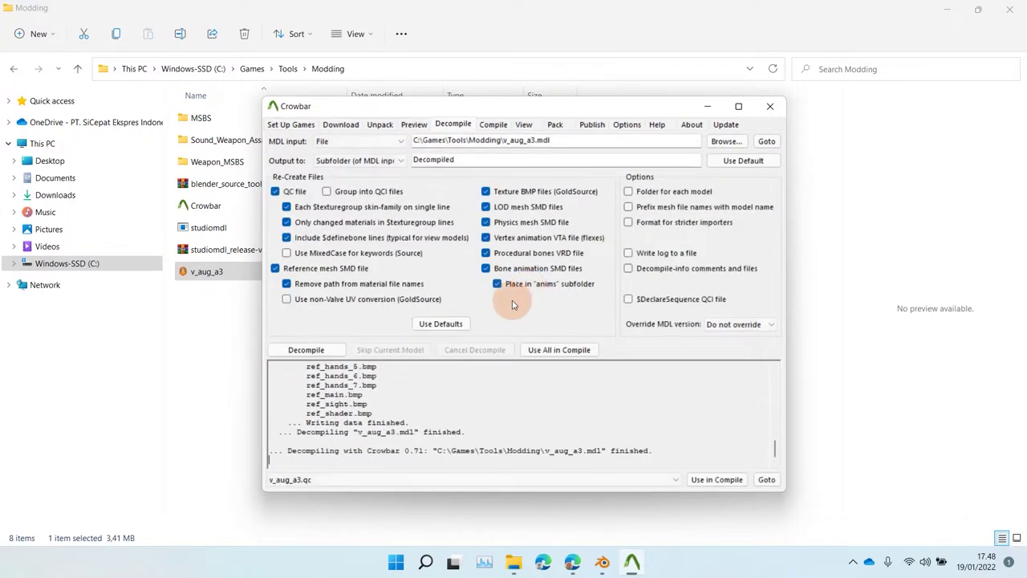
- Open the Decompiled folder and look through the extracted files, including ref_body_a3.smd and ref_body_a3_2.smd
double_click(200, 120)
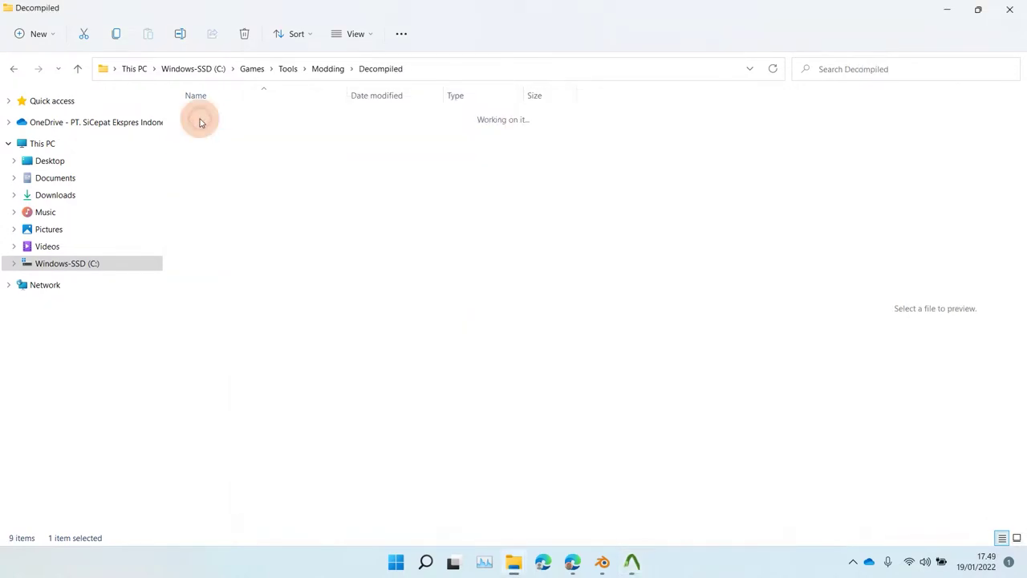
scroll(360, 222, down, 3)
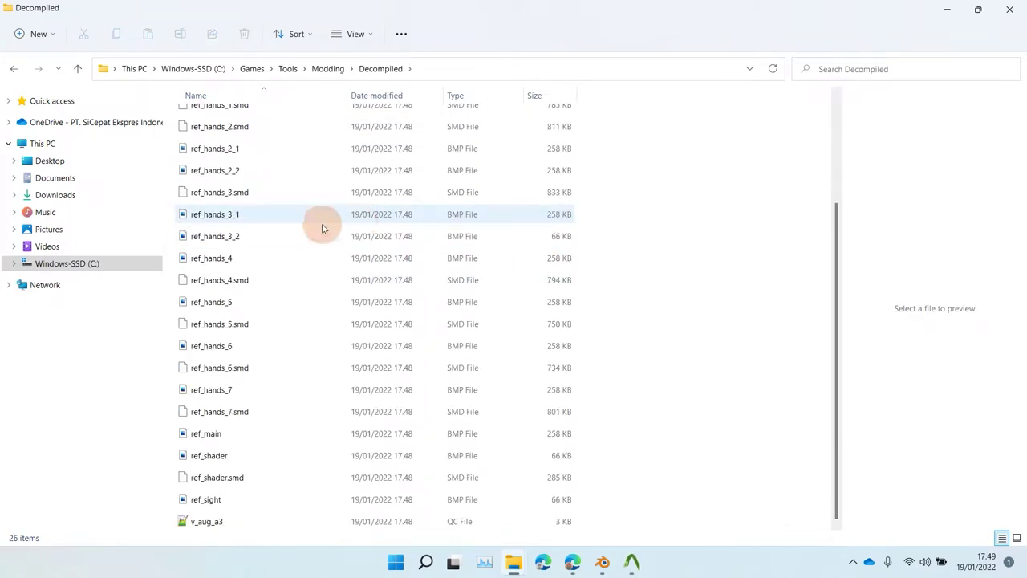
scroll(273, 216, up, 4)
click(233, 160)
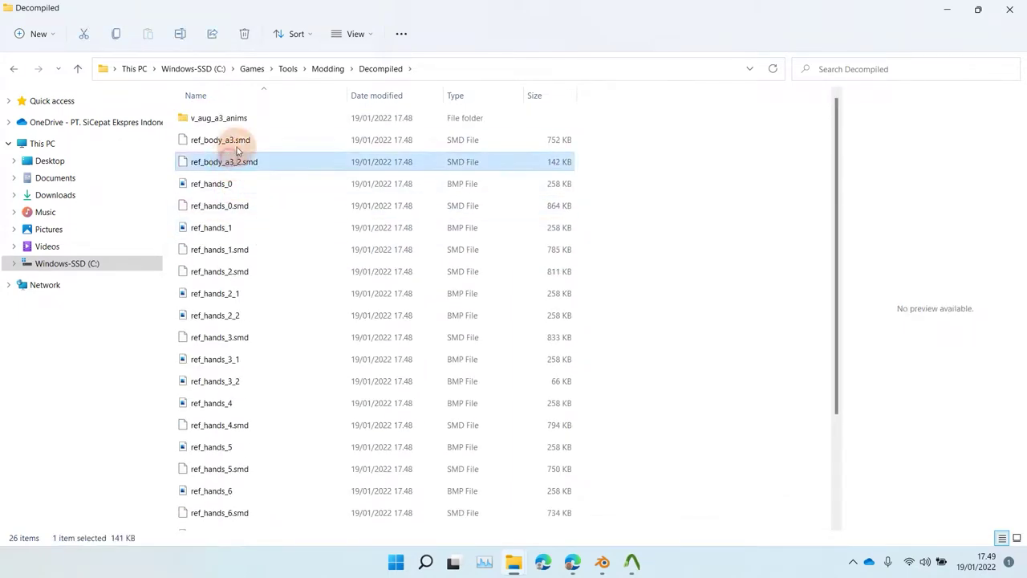
click(239, 143)
- Look through the model files in the Modding folder's MSBS subfolder and the texture images in Weapon_MSBS
click(329, 68)
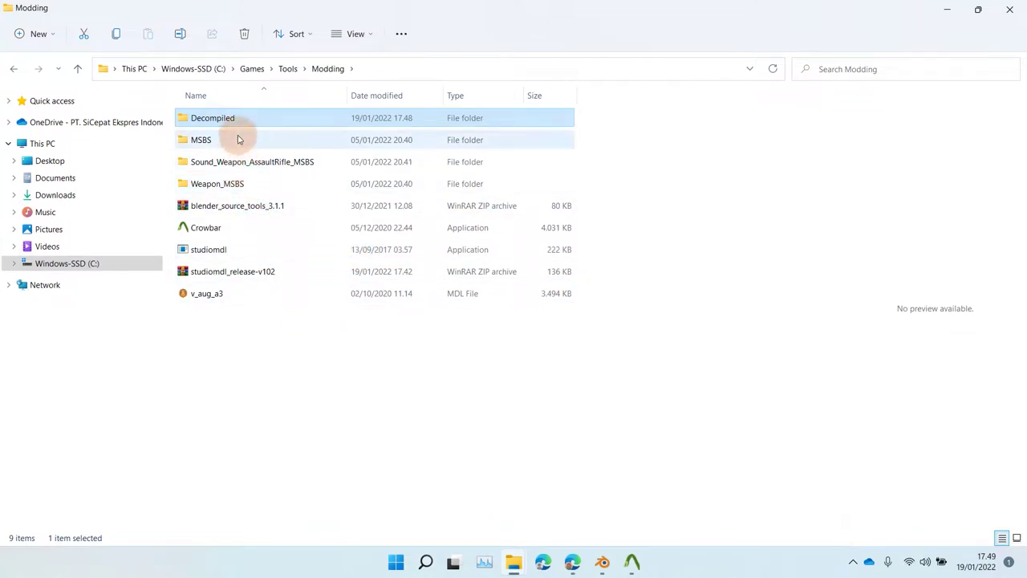
double_click(214, 142)
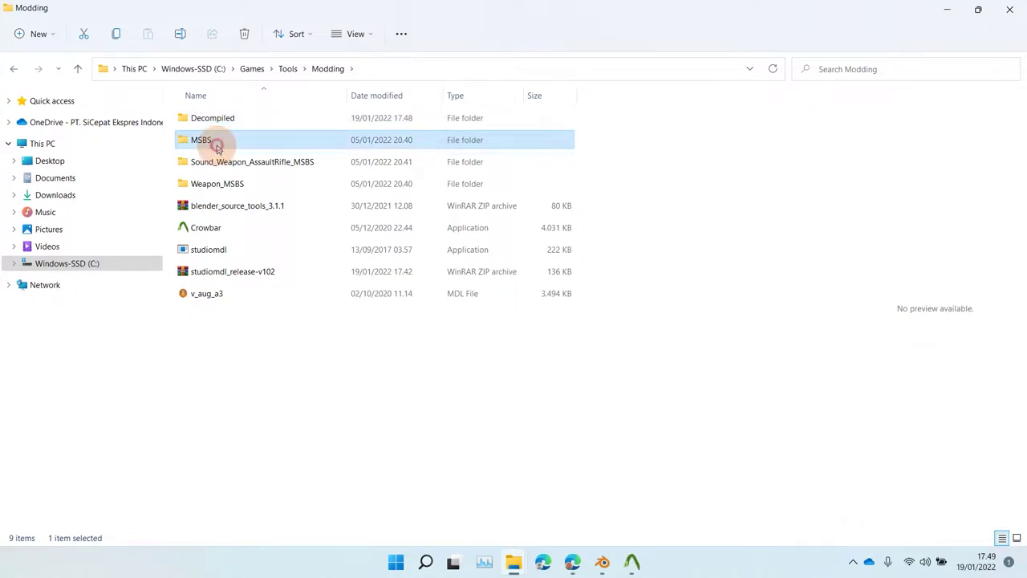
click(329, 72)
double_click(229, 137)
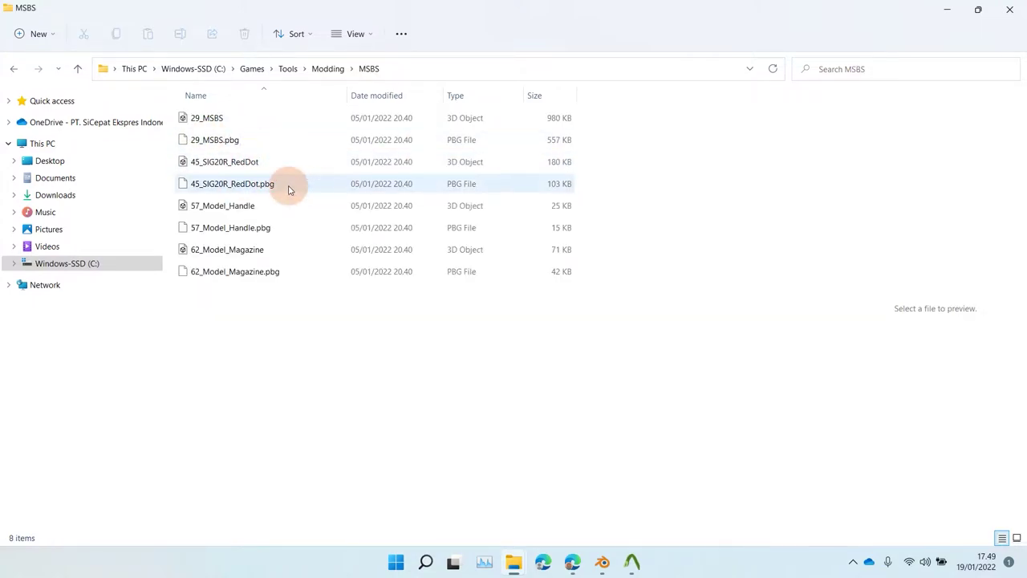
click(261, 120)
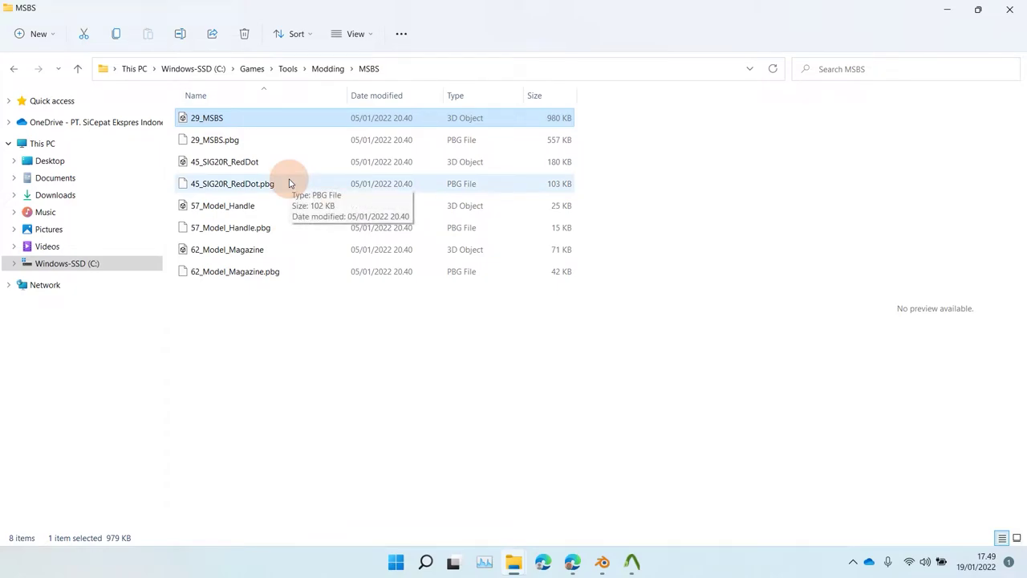
click(328, 69)
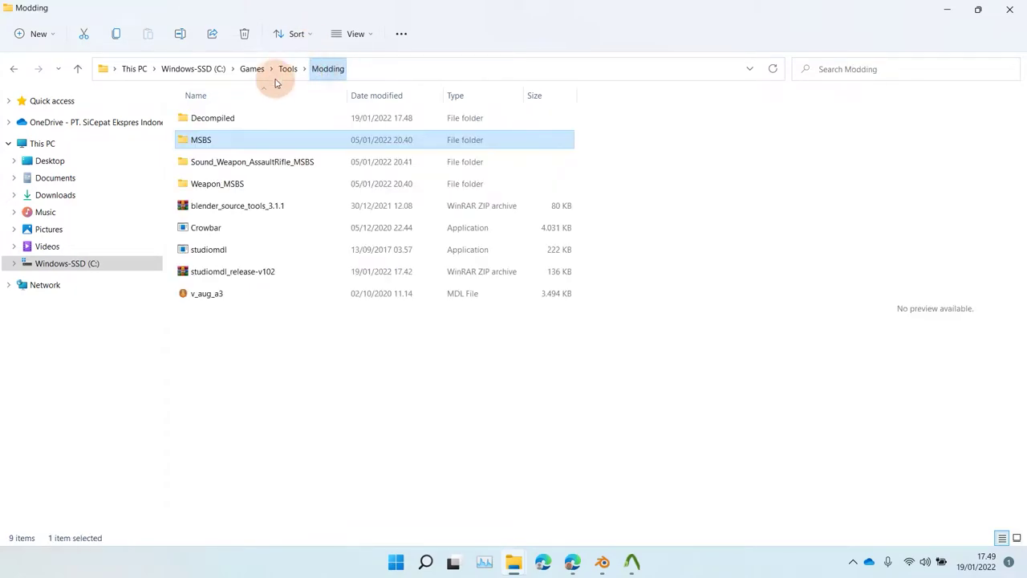
double_click(233, 180)
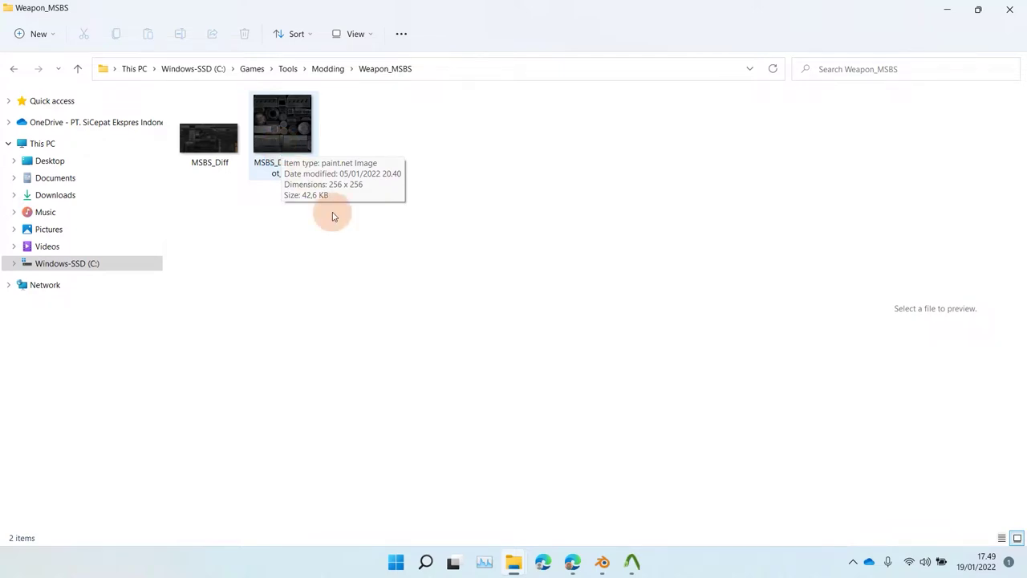
- Switch to Edge, search the web for "paint dot net" and go through its download page to the paint.net 4.3.7 release post
click(572, 562)
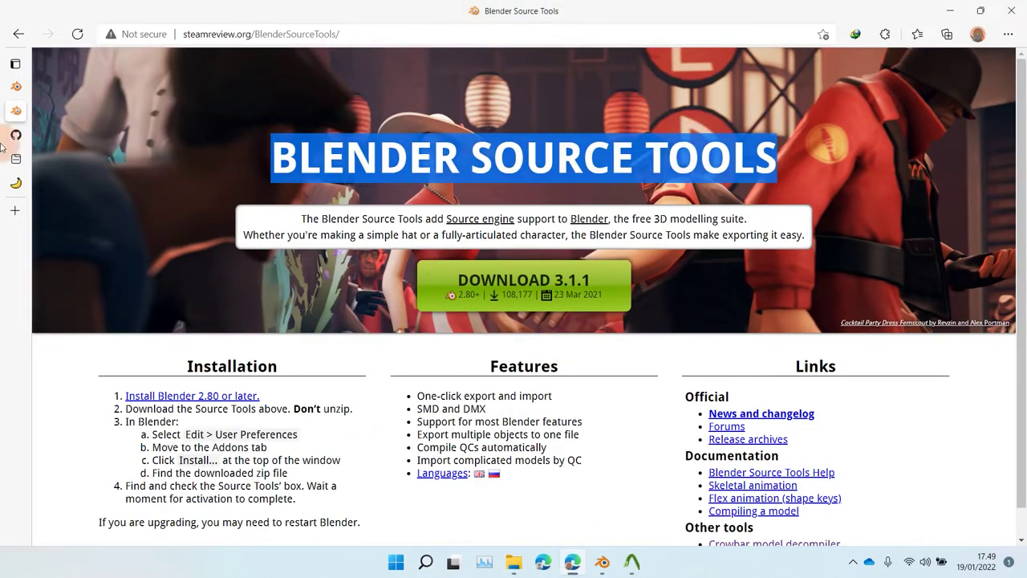
click(14, 210)
text(paint dot n)
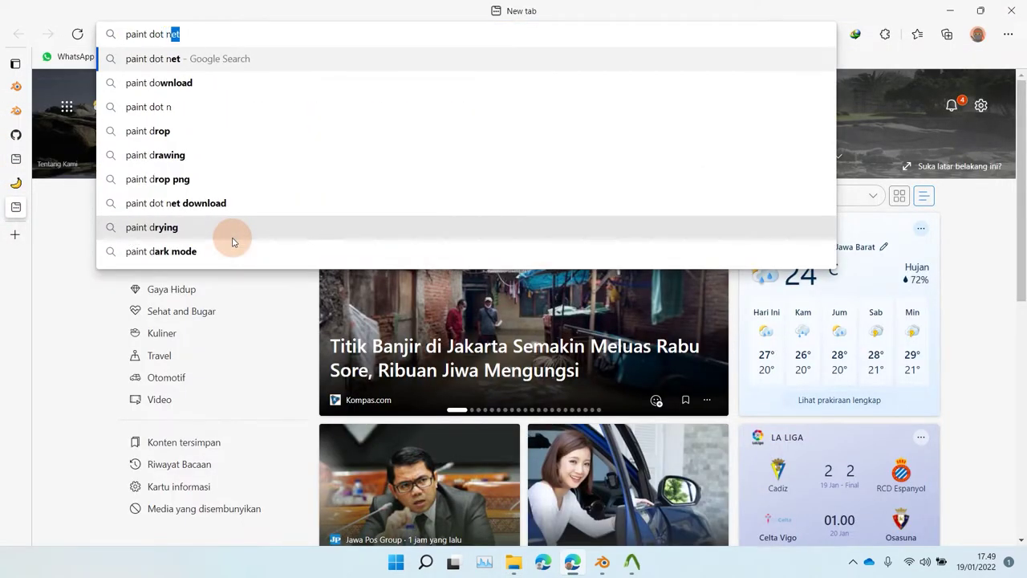
key(Return)
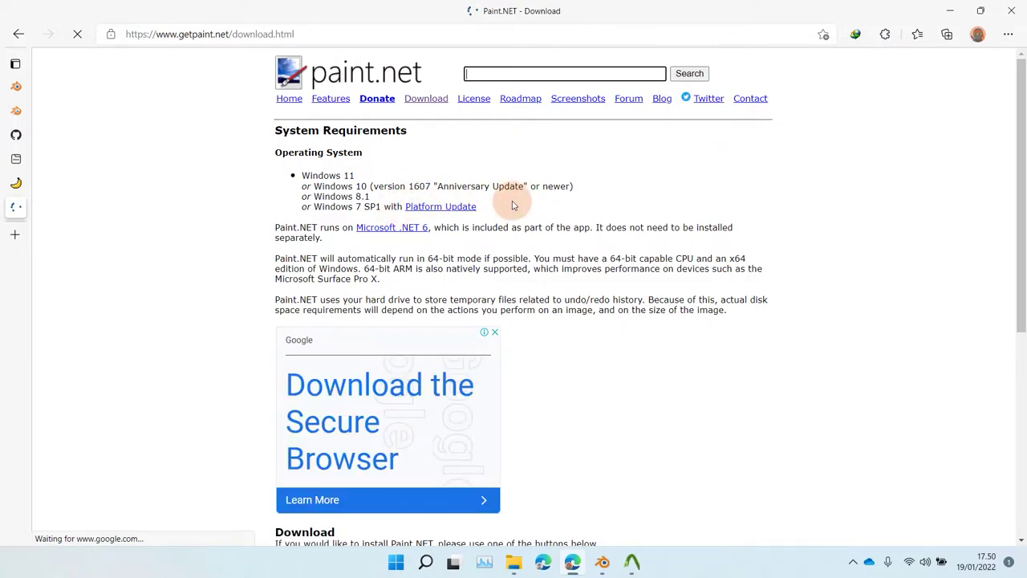
scroll(518, 213, down, 3)
scroll(519, 212, down, 2)
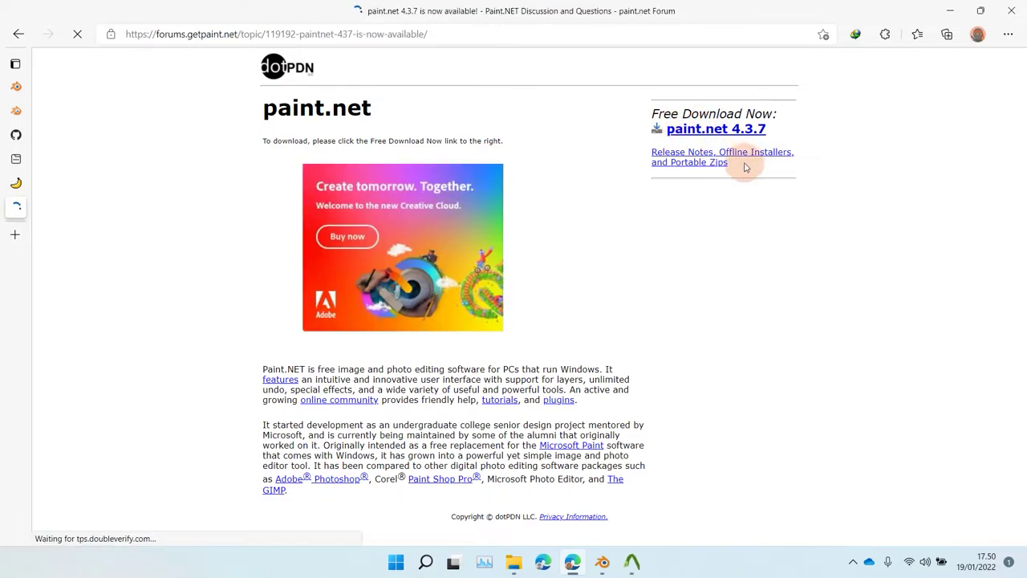
scroll(327, 314, down, 2)
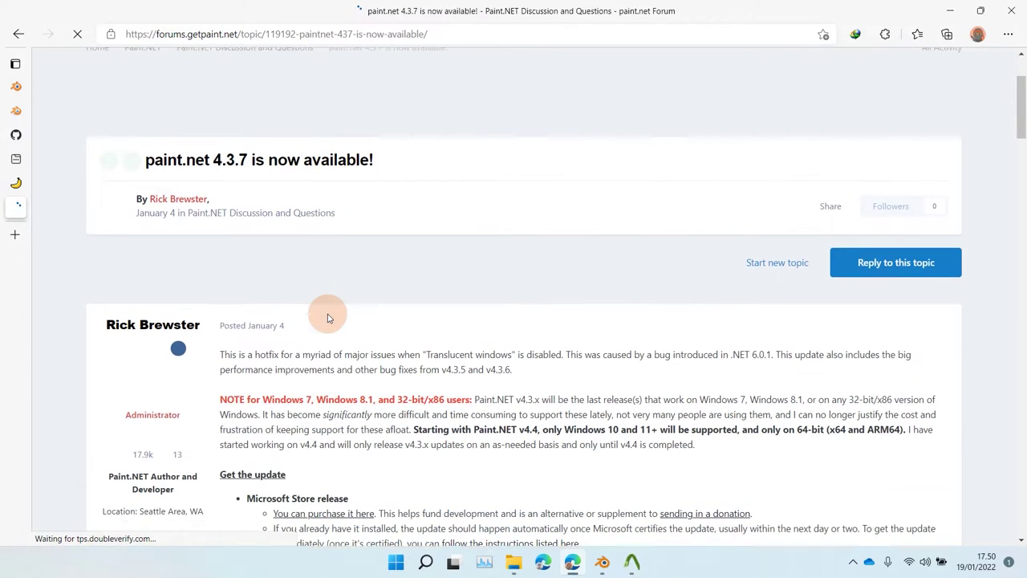
scroll(374, 337, down, 4)
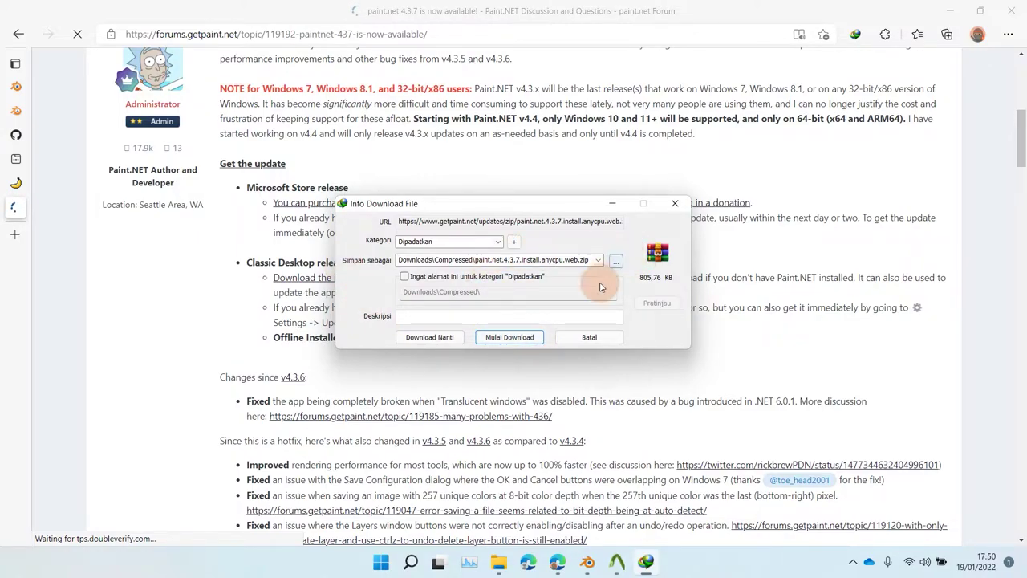
click(589, 338)
- Review the download options in the paint.net 4.3.7 release post and open the offline installers page on GitHub
scroll(298, 321, down, 6)
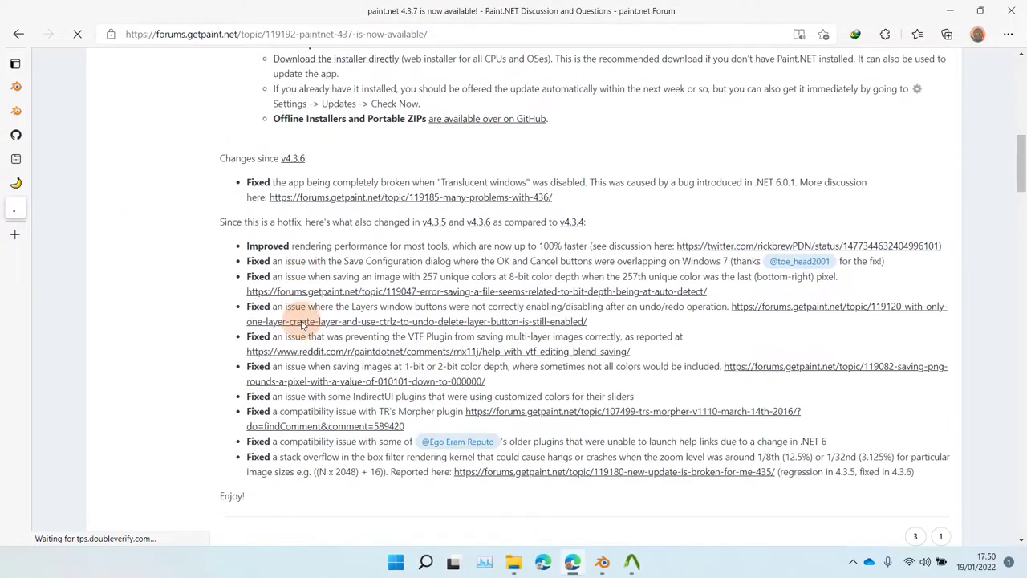
scroll(301, 322, up, 4)
scroll(302, 323, up, 2)
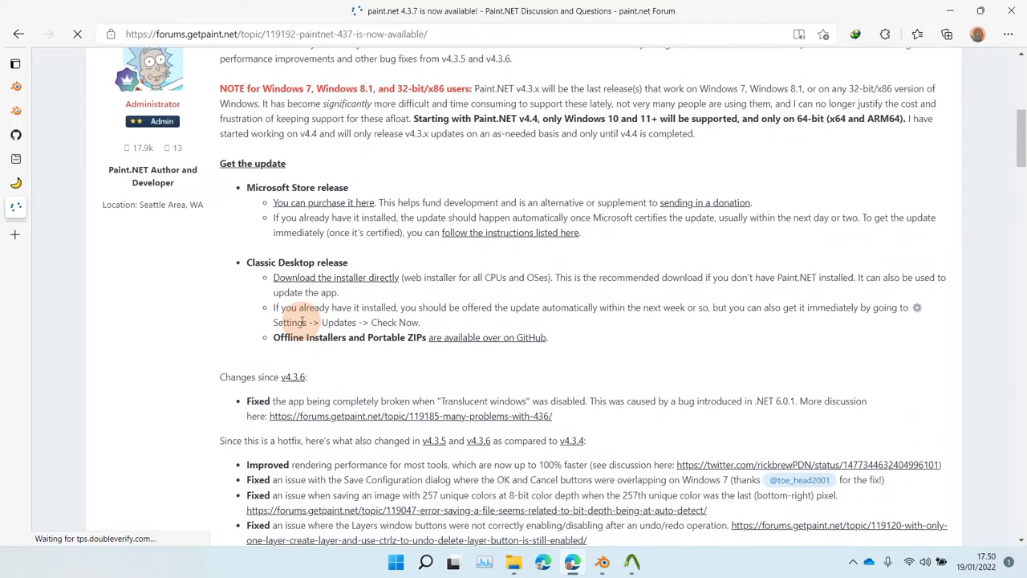
scroll(265, 178, up, 3)
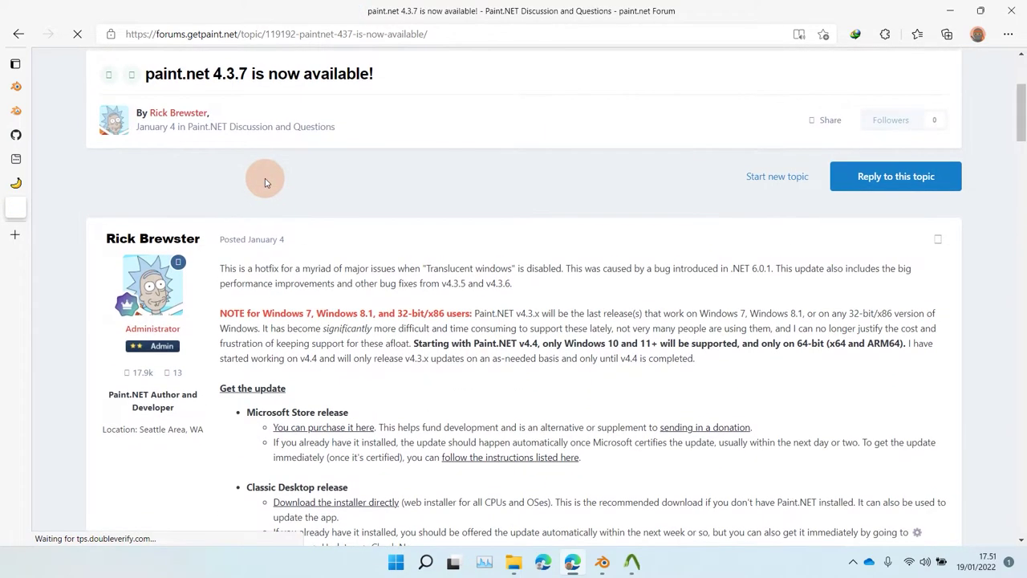
scroll(265, 180, up, 2)
scroll(268, 197, down, 4)
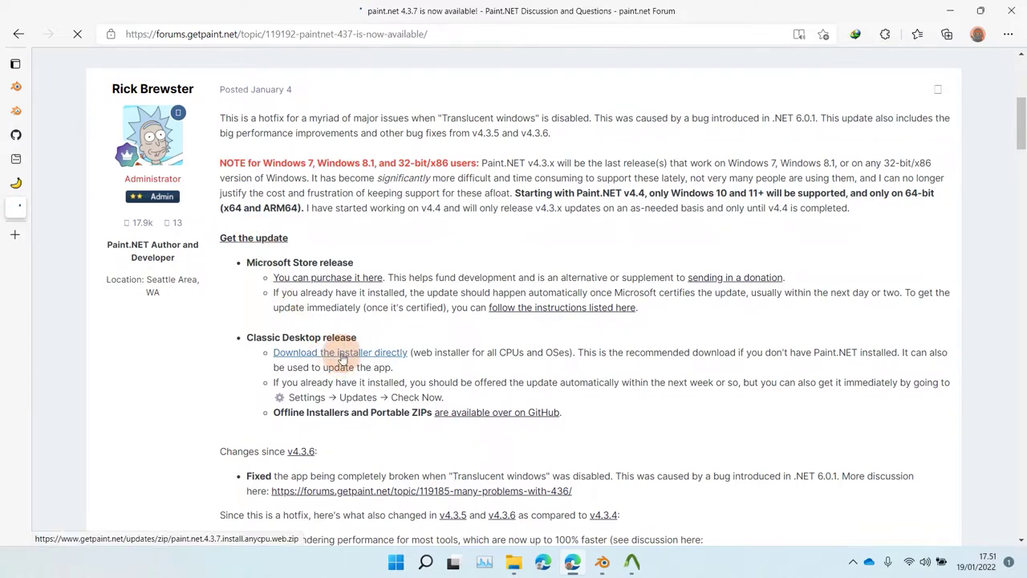
click(451, 414)
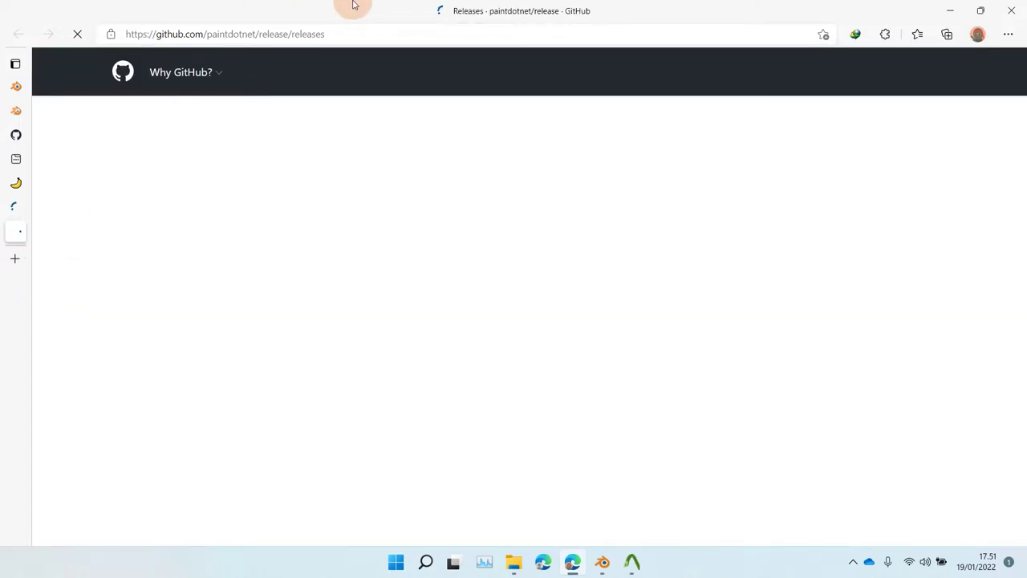
- Examine the paint.net 4.3.7 release assets on GitHub and close the browser tab with the forum post
scroll(381, 212, down, 2)
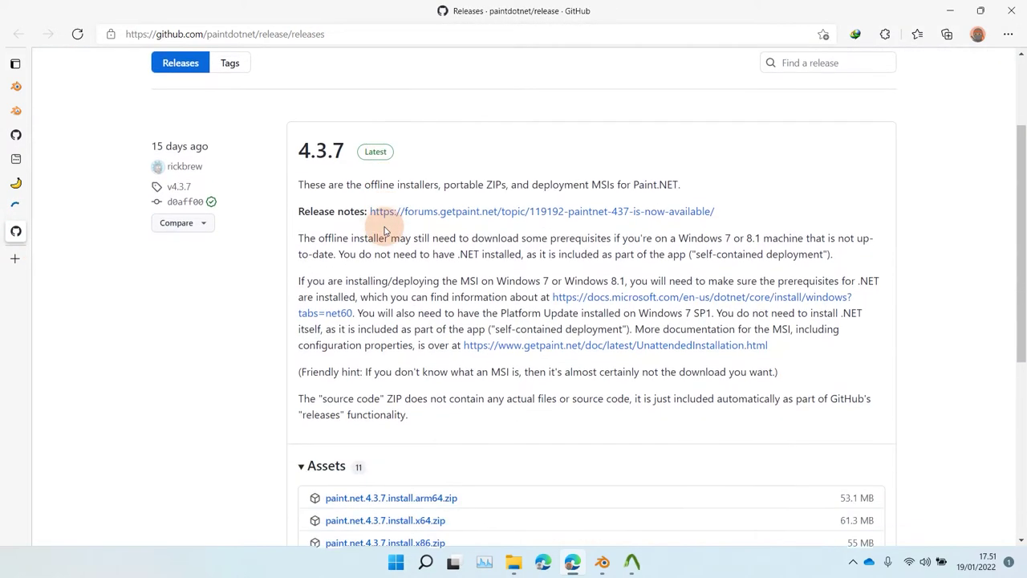
scroll(383, 240, down, 2)
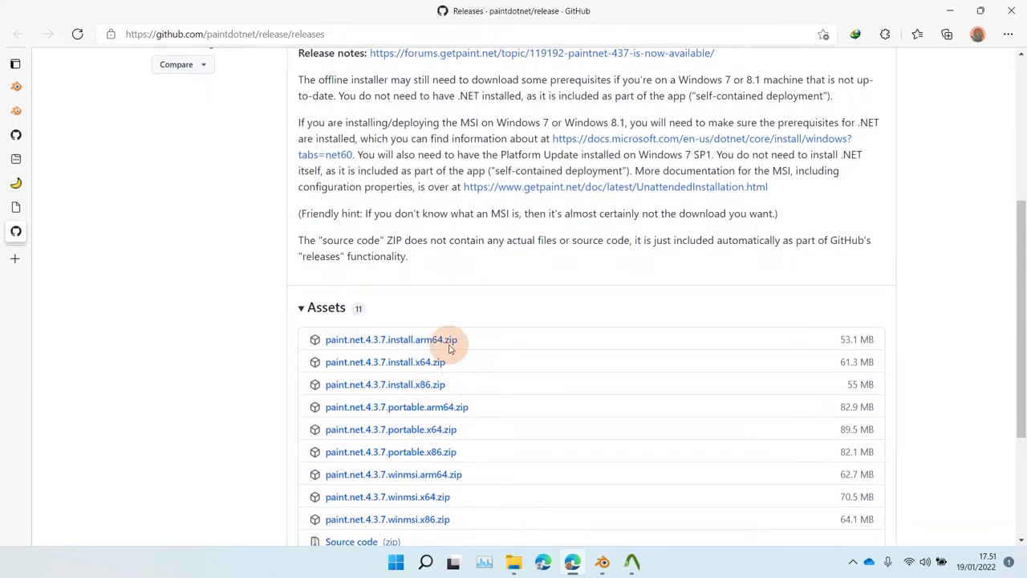
scroll(442, 335, down, 2)
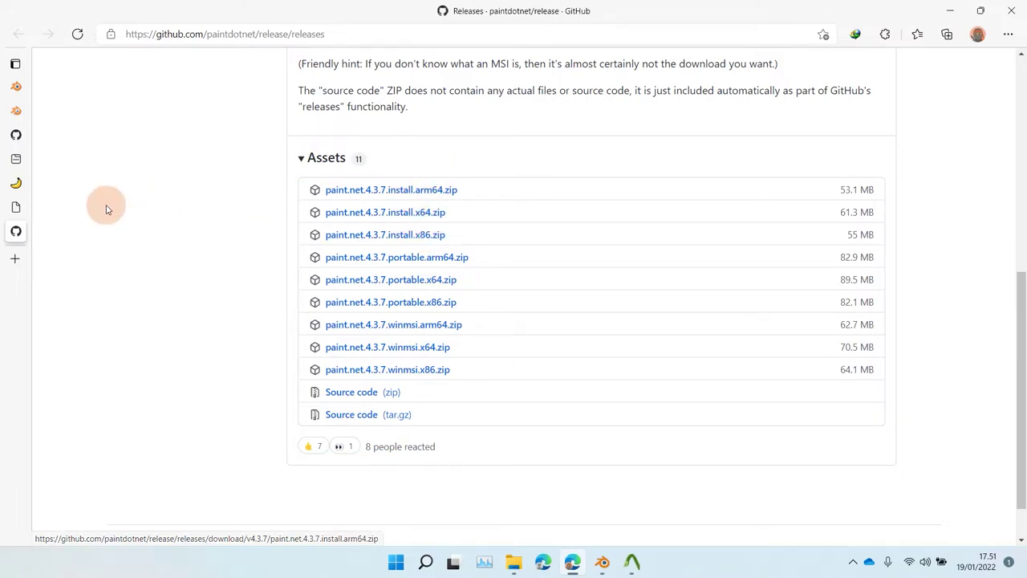
mouse_move(16, 210)
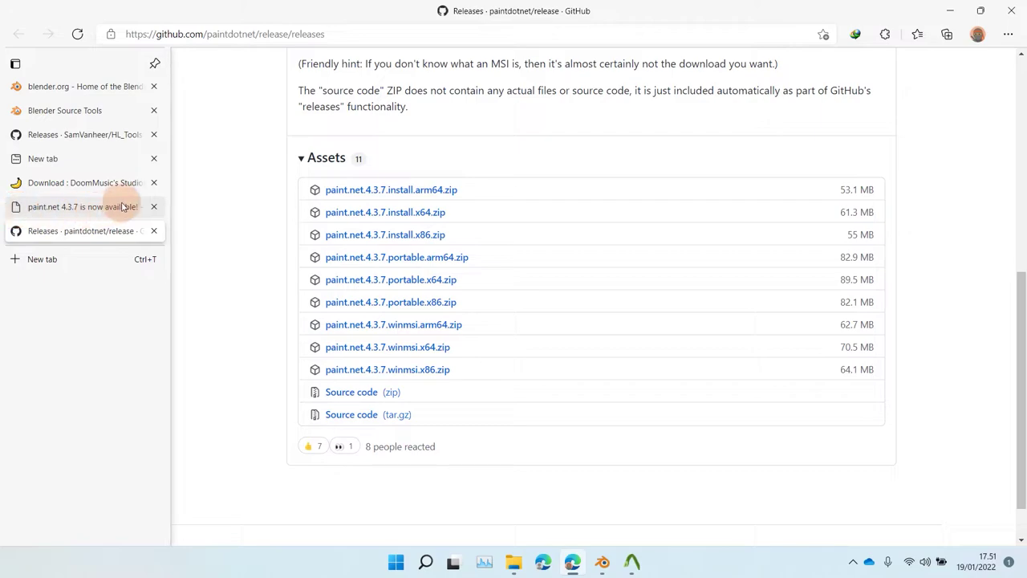
click(157, 210)
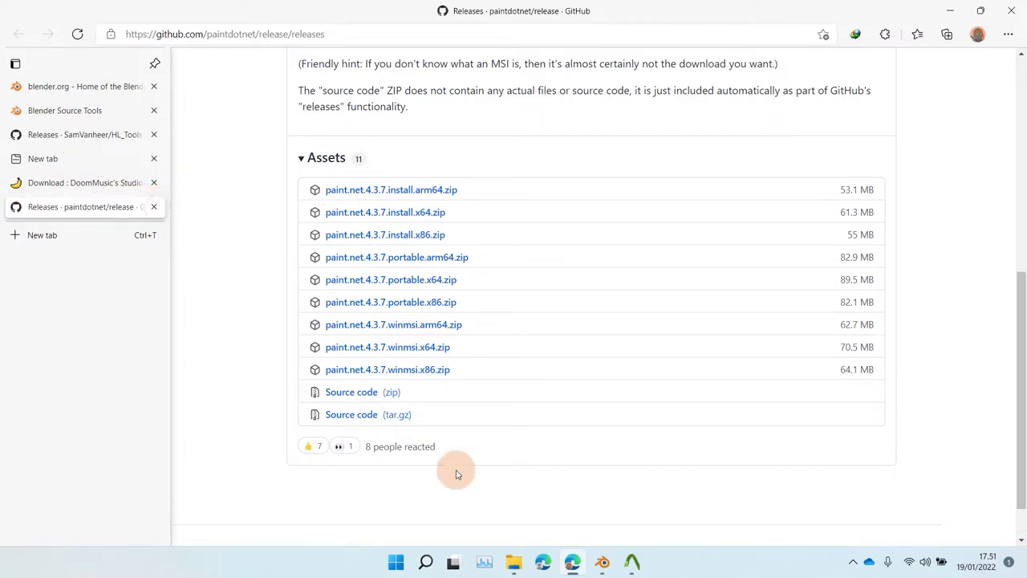
- Switch back to the Weapon_MSBS folder in File Explorer and select the MSBS_Diff texture to preview it
mouse_move(514, 561)
click(309, 507)
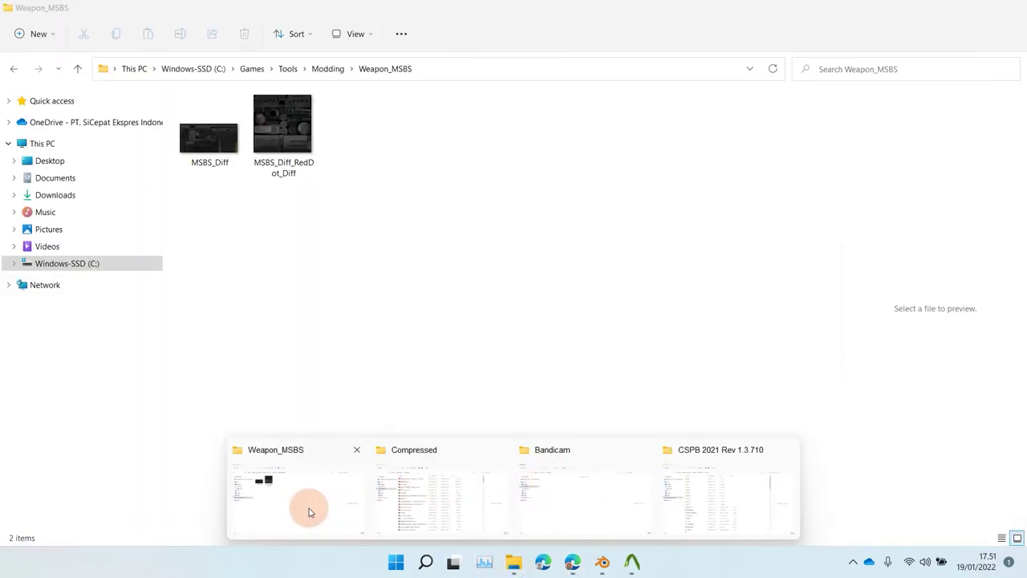
click(234, 159)
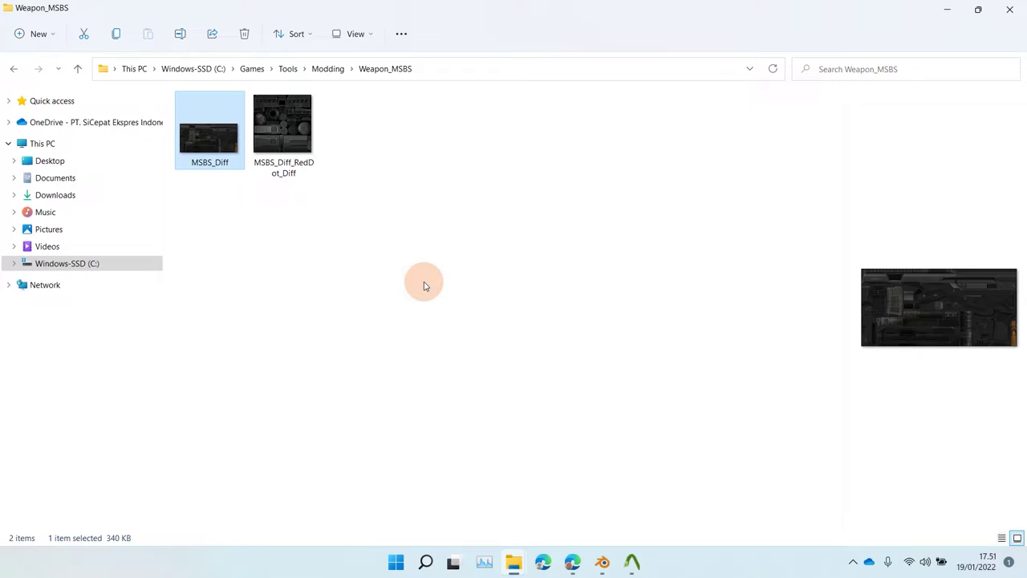
- Open the MSBS_Diff texture in paint.net, dismiss the update offer, and resize the image to 512 × 256 pixels
key(Return)
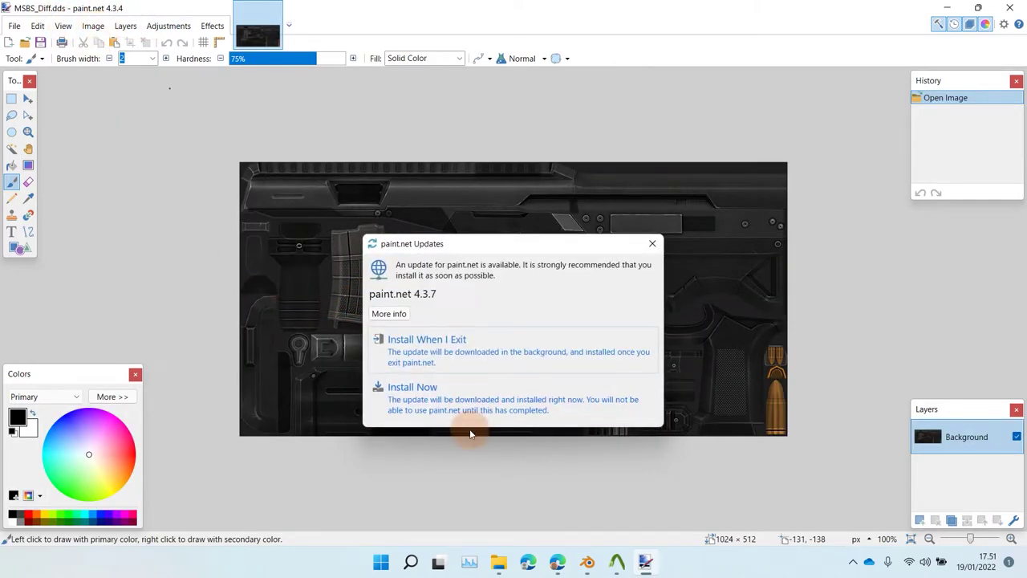
click(652, 243)
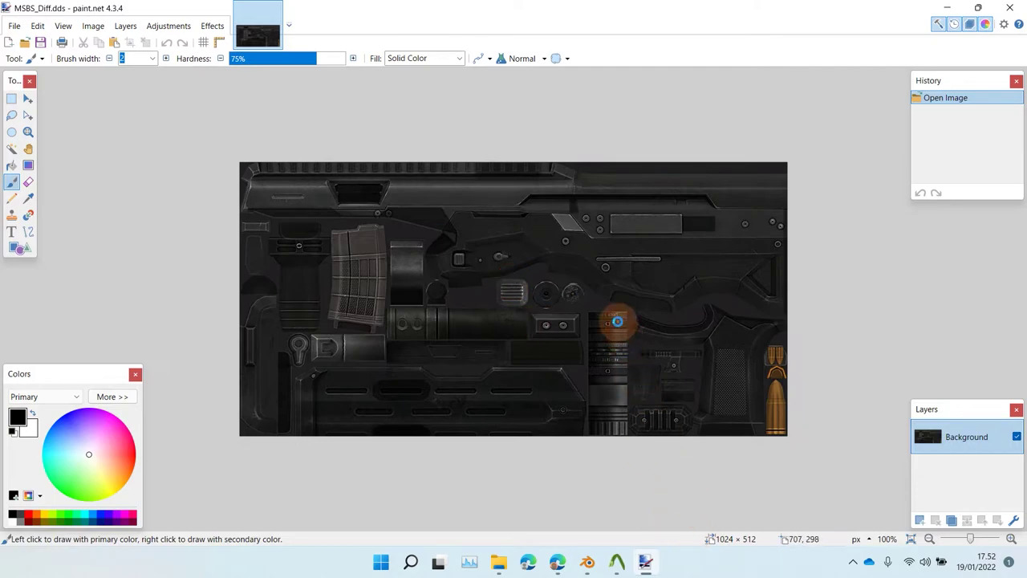
key(ctrl+r)
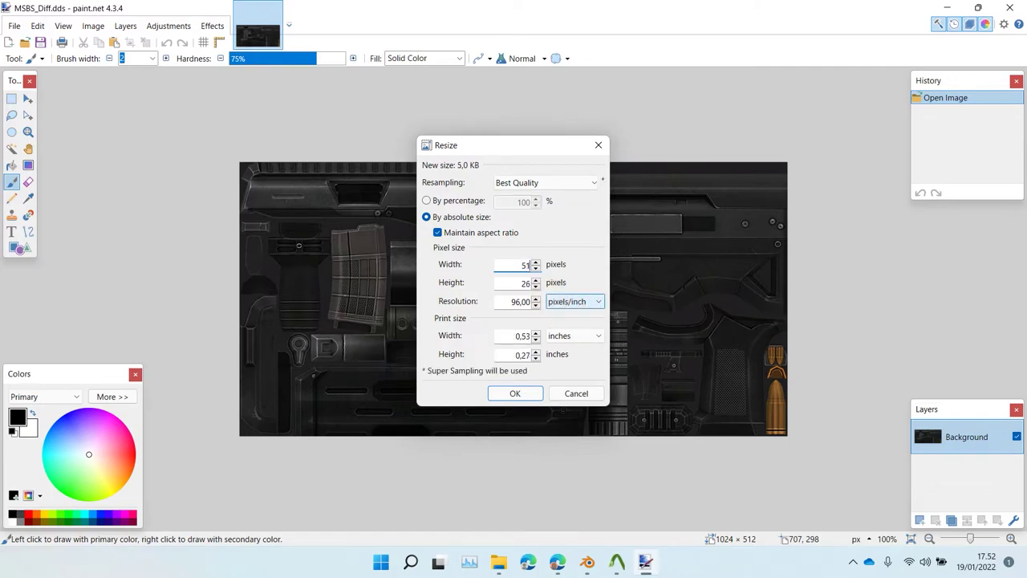
key(Return)
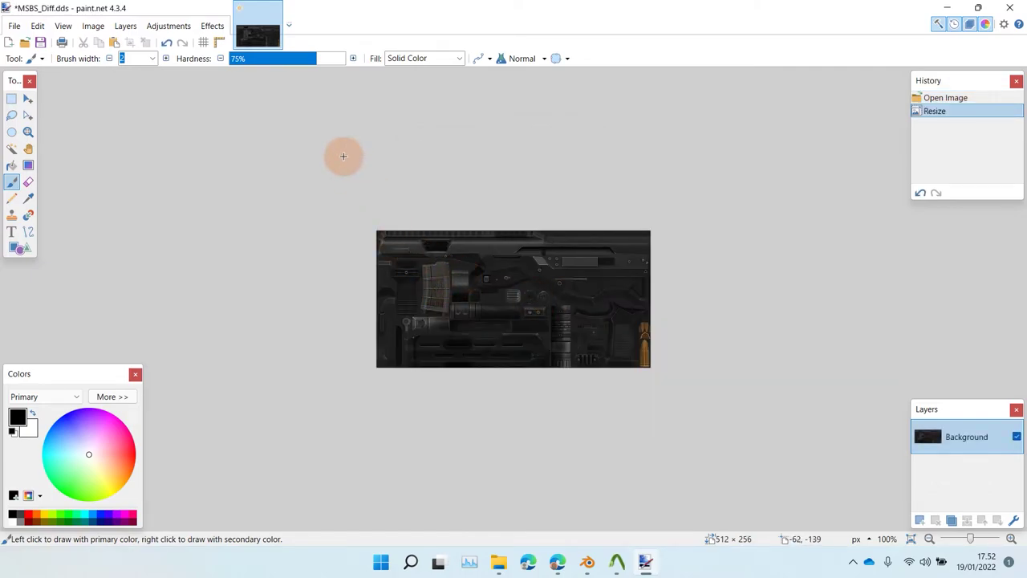
- Save the resized texture as an 8-bit BMP named MSBS_Diff with Octree quantization and dithering level 7, then close the image
key(ctrl+shift+s)
click(184, 266)
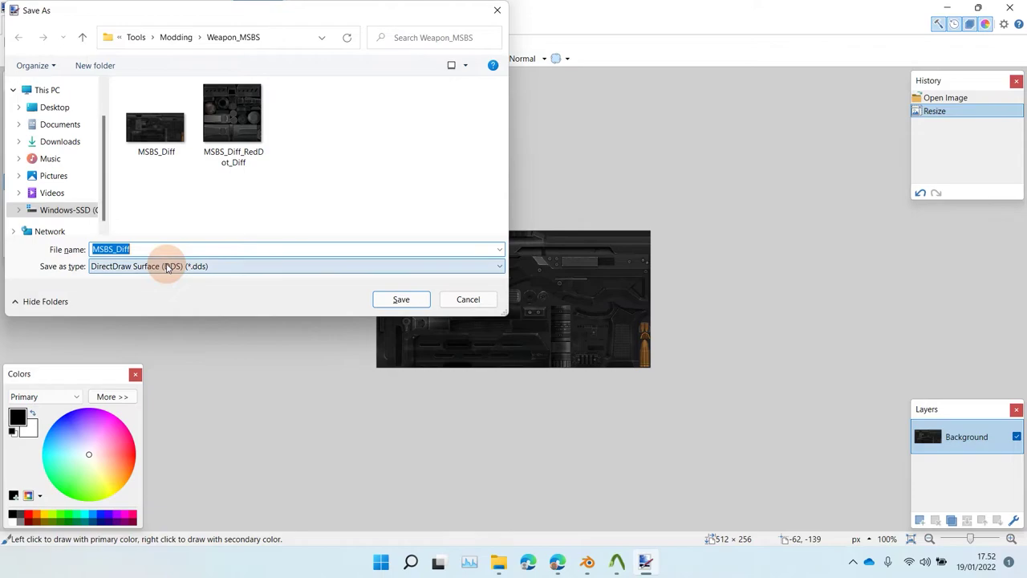
click(163, 311)
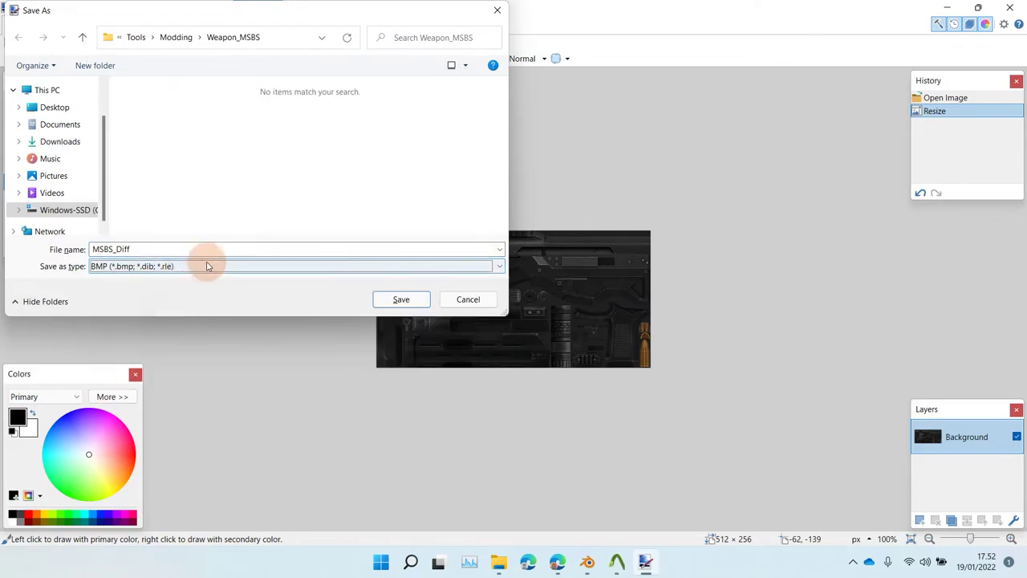
click(389, 298)
click(374, 186)
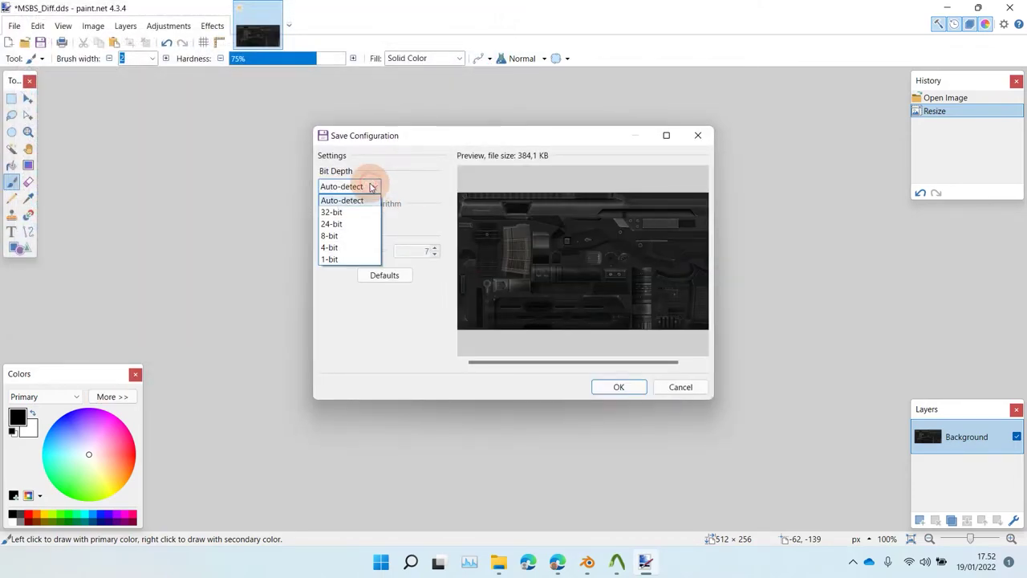
click(344, 233)
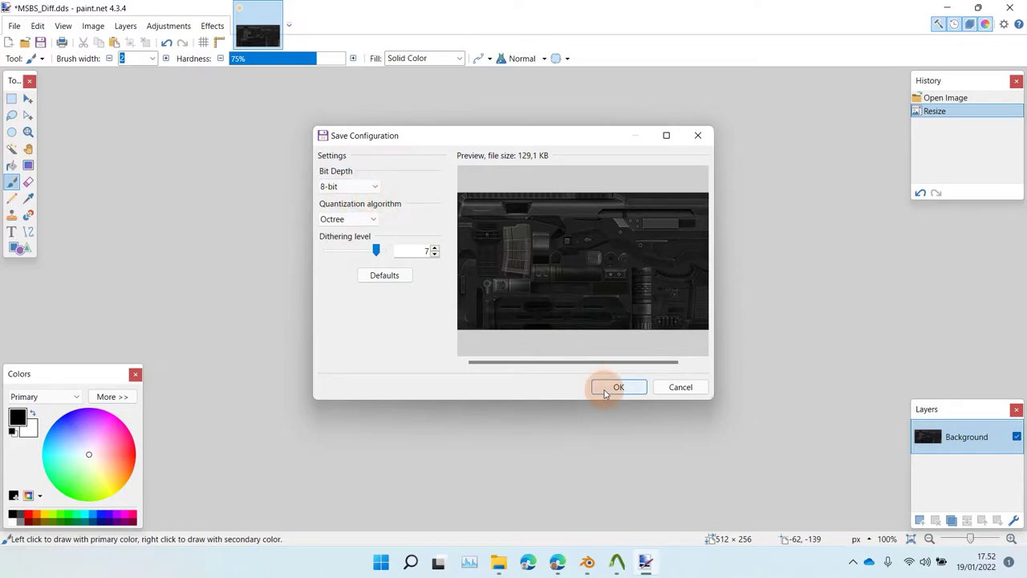
click(369, 219)
click(613, 386)
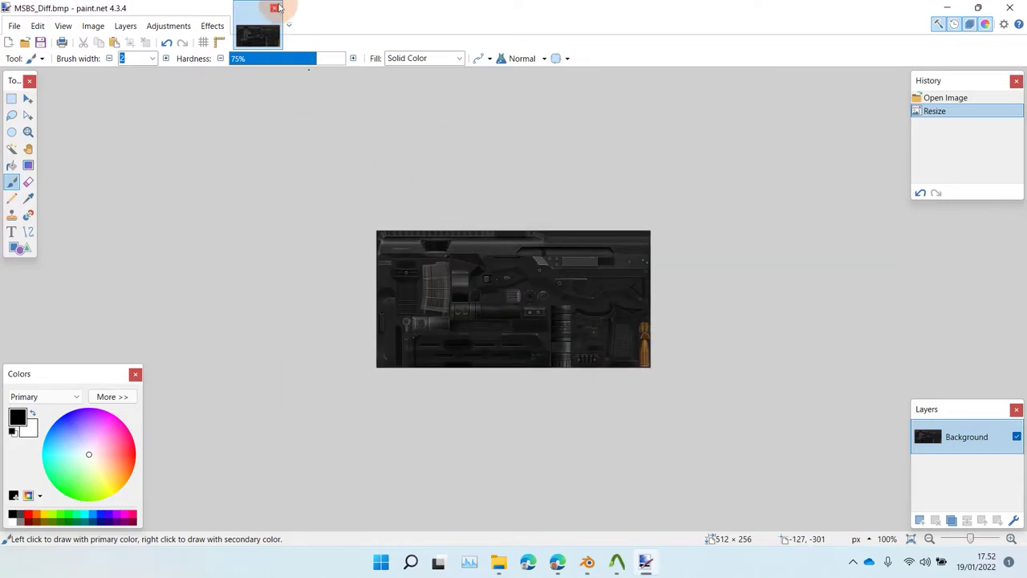
click(274, 11)
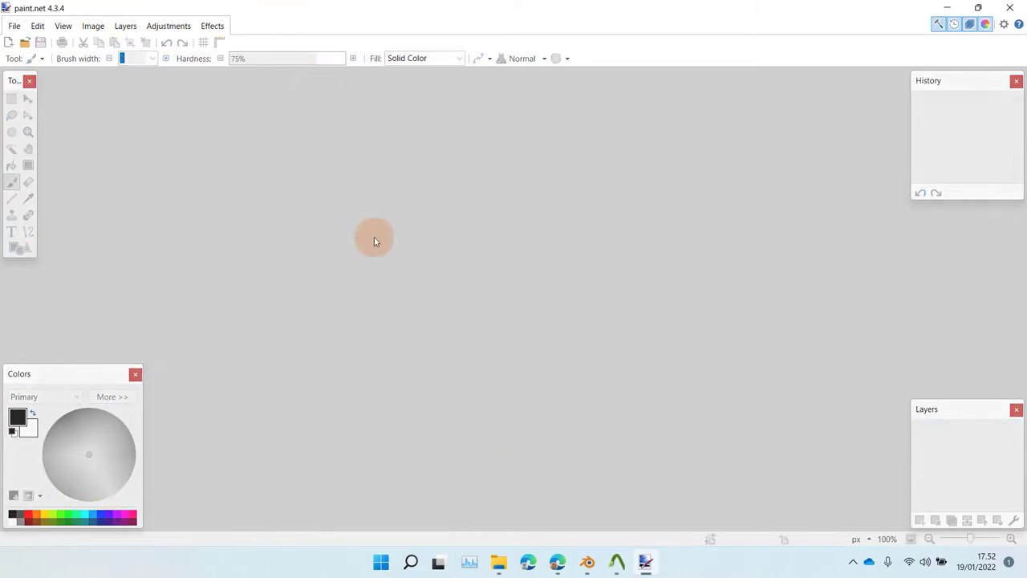
- Open MSBS_Diff_RedDot_Diff from the Weapon_MSBS folder, save it as an 8-bit BMP with Octree quantization, and close paint.net
mouse_move(499, 562)
click(291, 493)
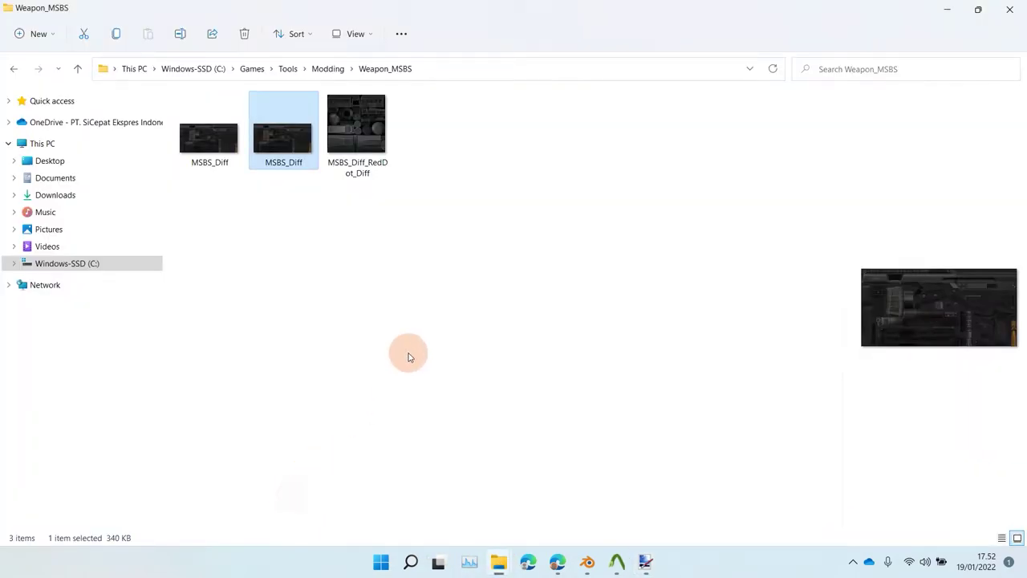
double_click(346, 142)
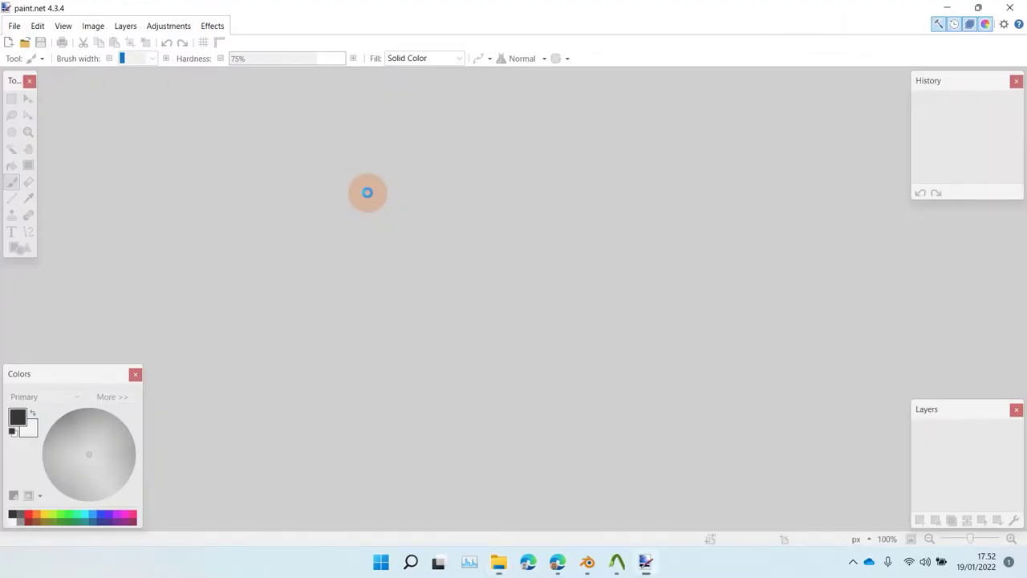
key(ctrl+shift+s)
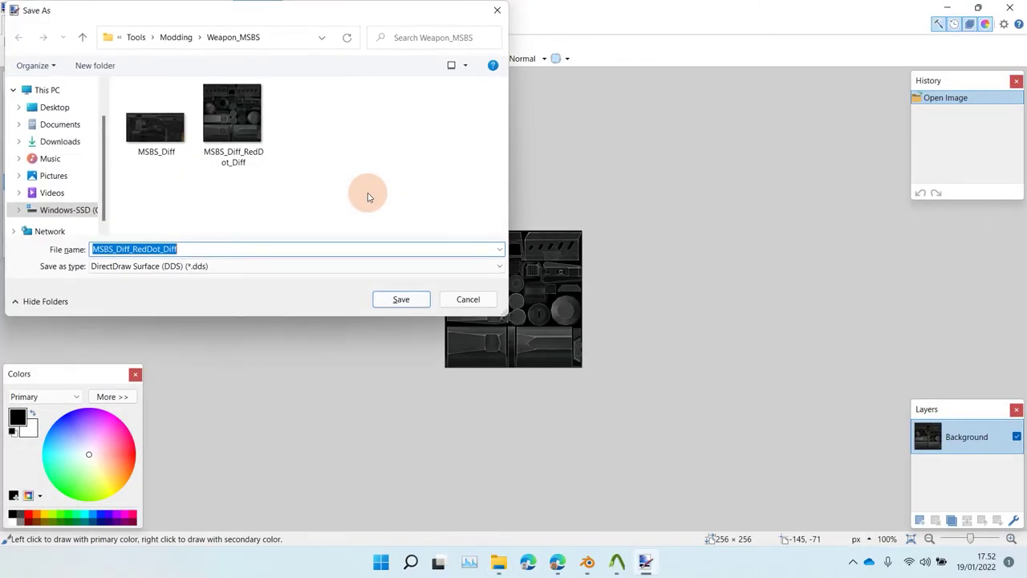
click(156, 266)
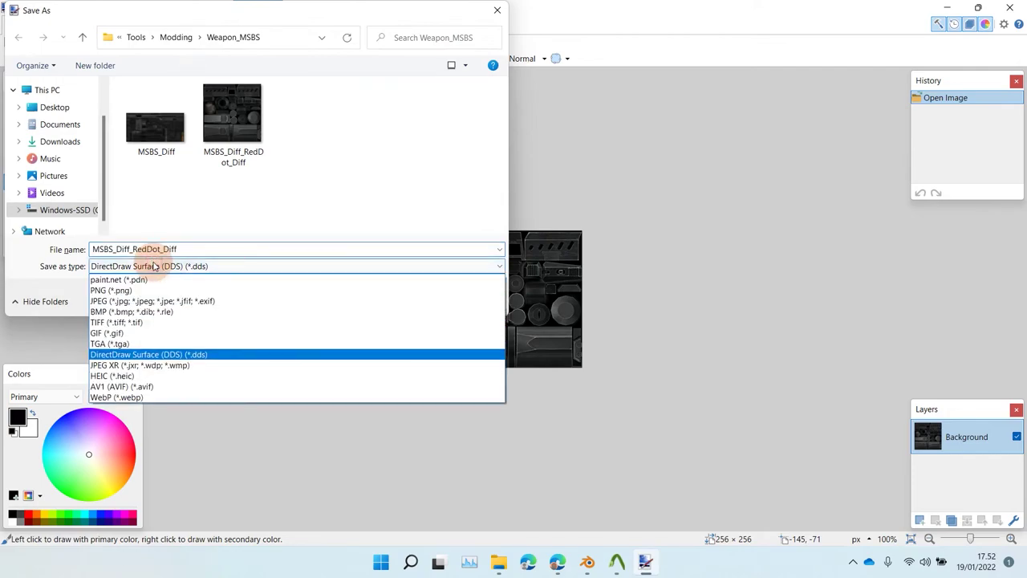
click(131, 311)
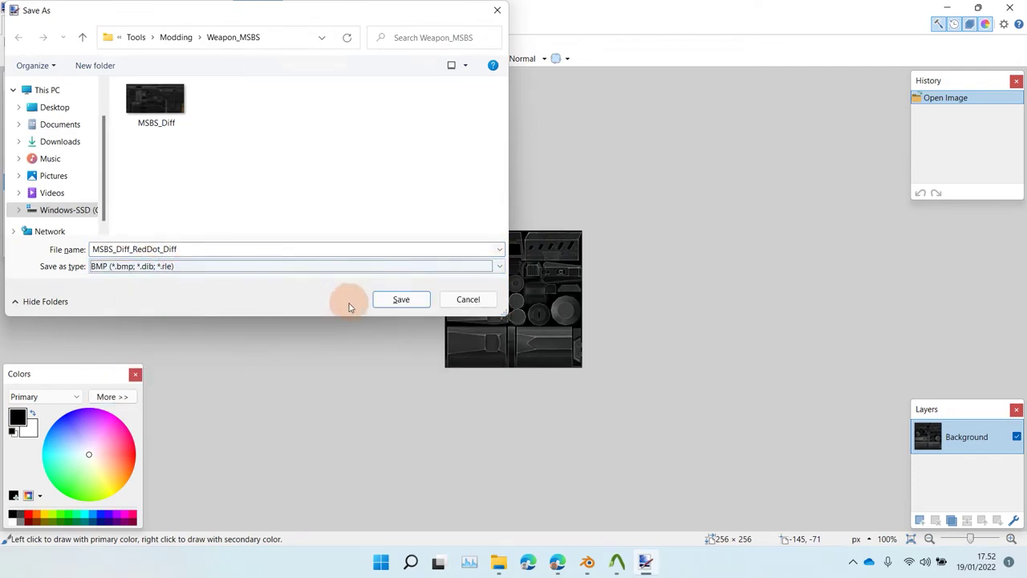
click(394, 298)
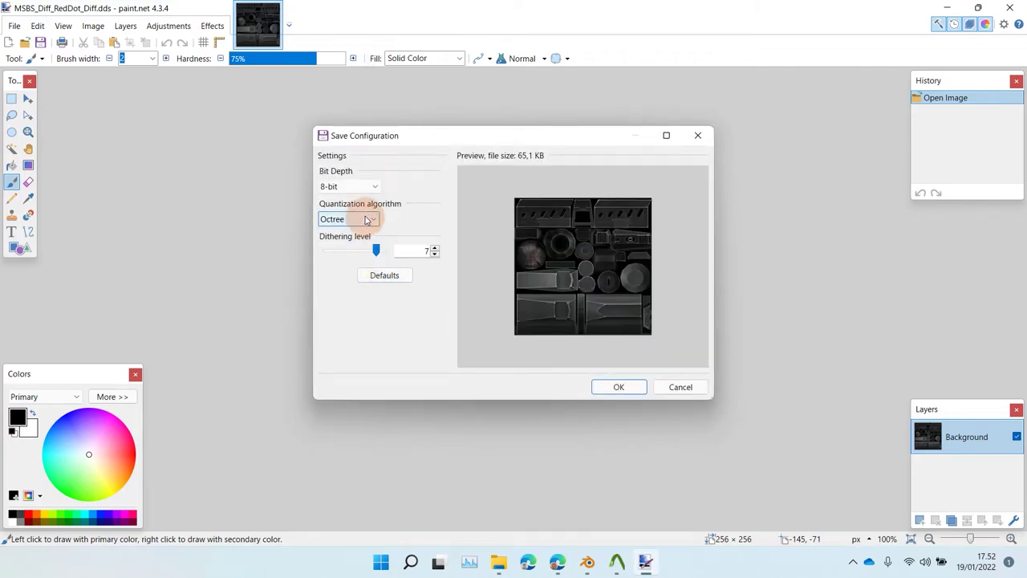
click(603, 384)
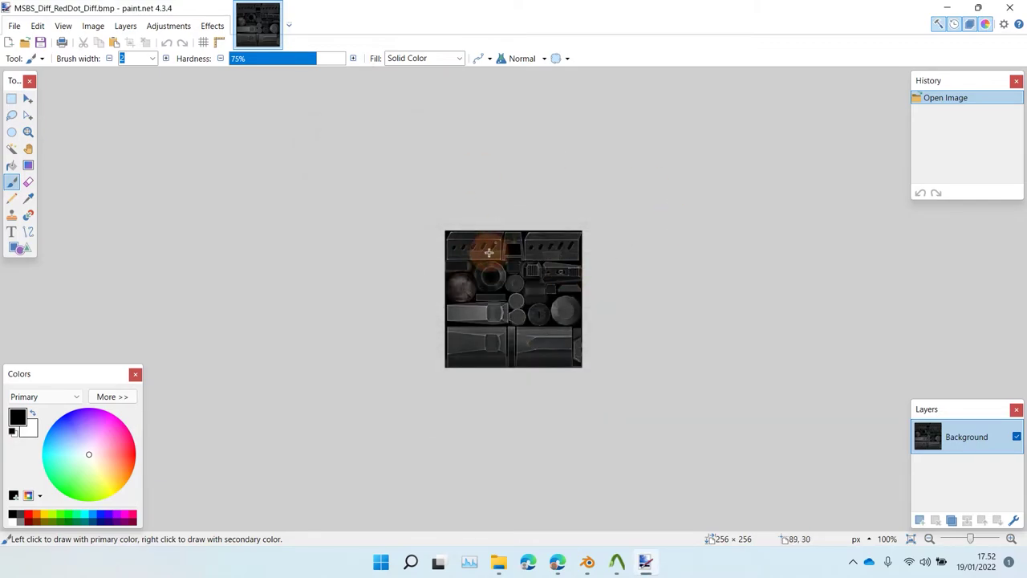
click(1009, 7)
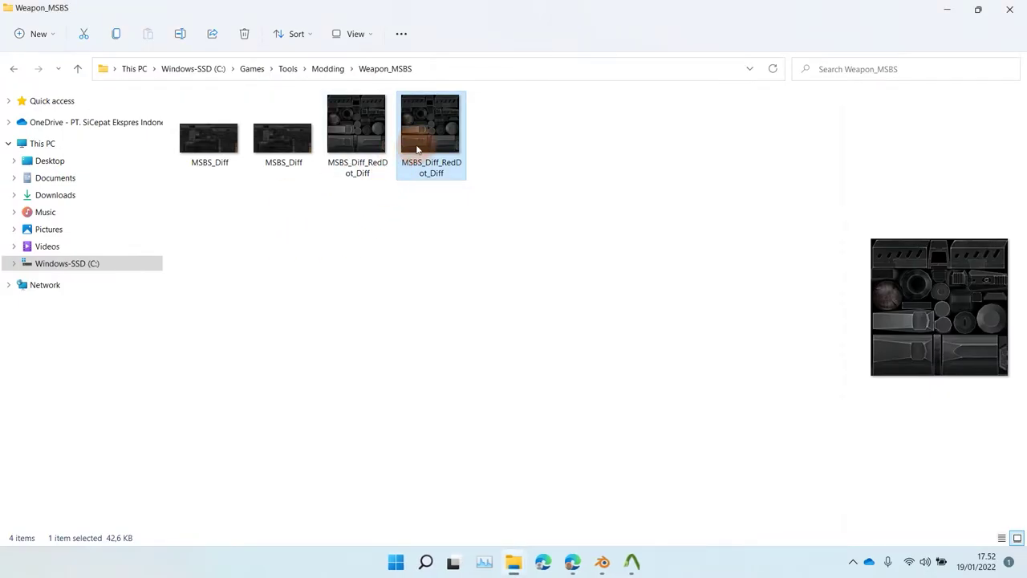
- Move the DDS versions of MSBS_Diff and MSBS_Diff_RedDot_Diff from Weapon_MSBS into the Decompiled folder under Modding
ctrl+click(277, 140)
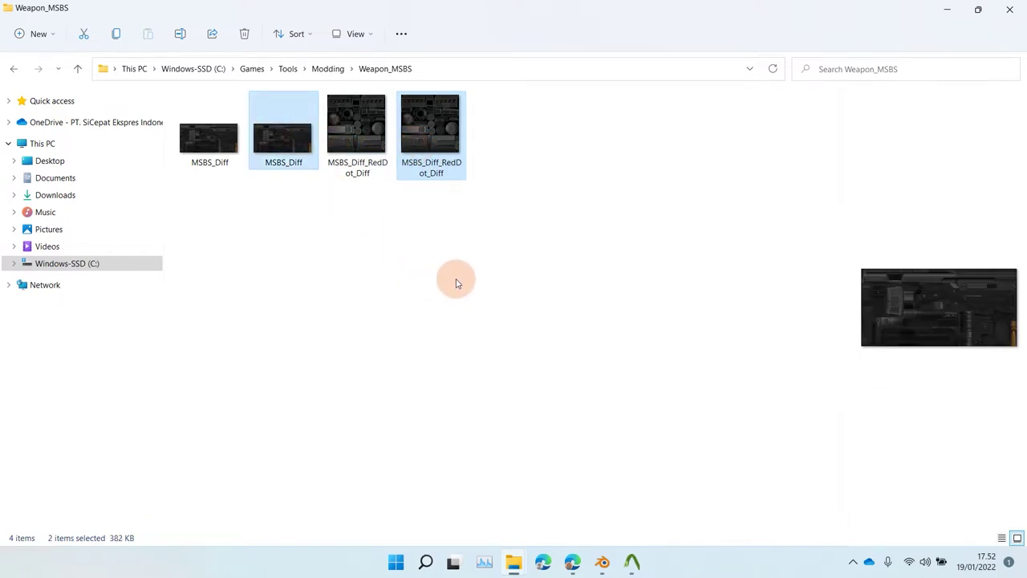
key(ctrl+x)
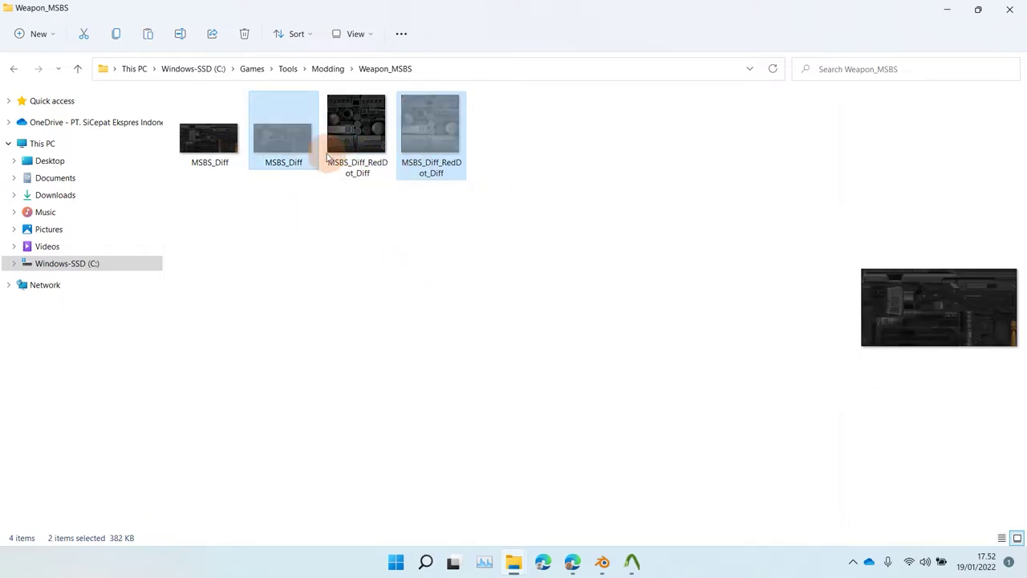
click(330, 69)
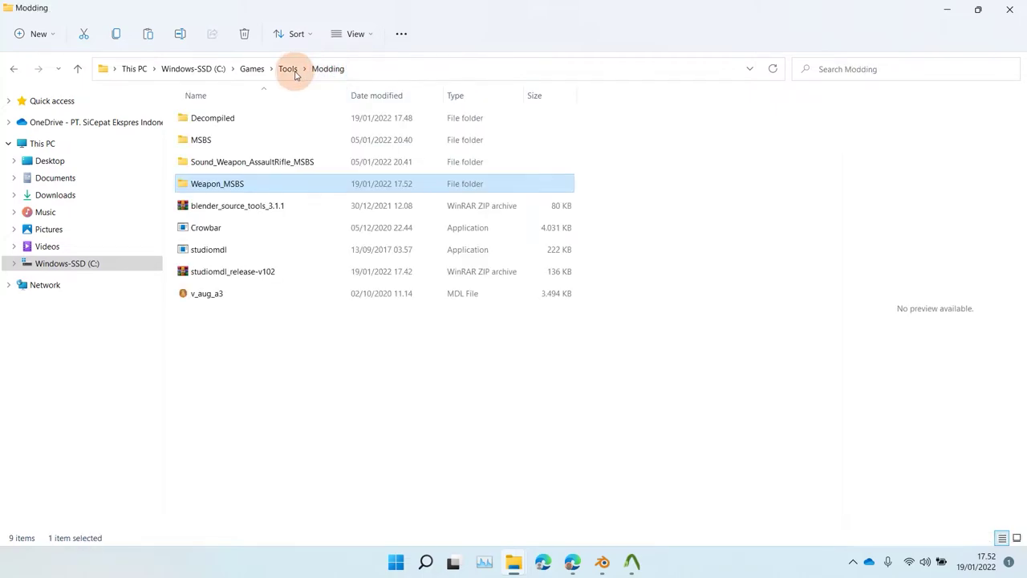
double_click(237, 118)
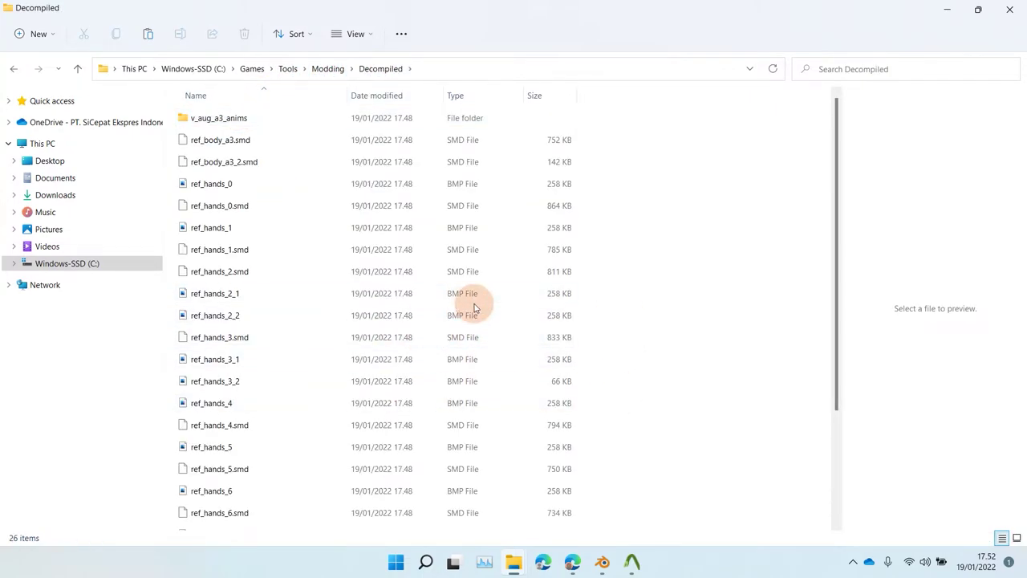
key(ctrl+v)
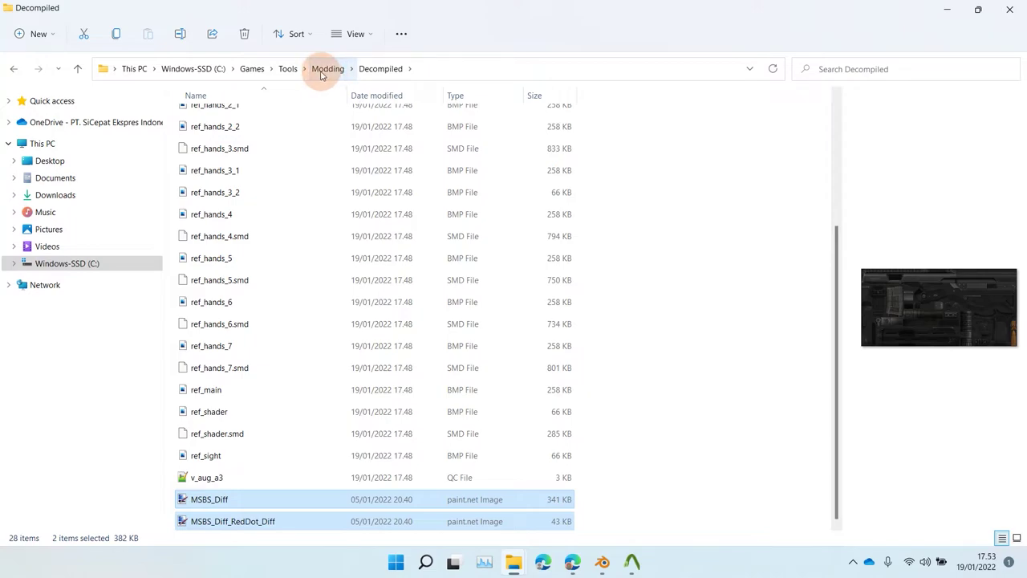
- Switch to Blender and delete the default camera, cube and light from the scene
click(601, 562)
scroll(470, 213, down, 4)
scroll(470, 214, up, 3)
drag(650, 336, 350, 46)
shift+drag(719, 340, 305, 48)
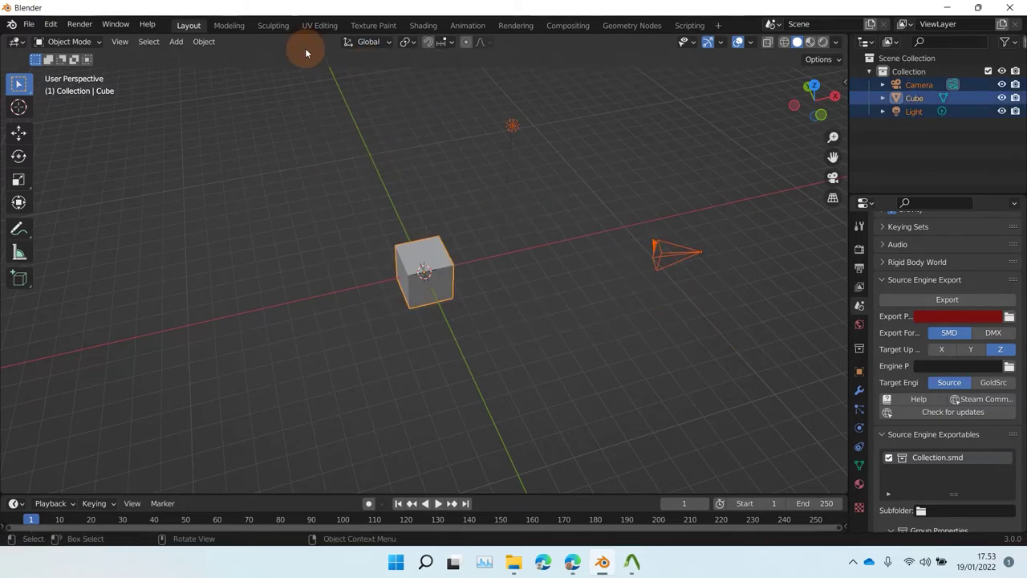
key(x)
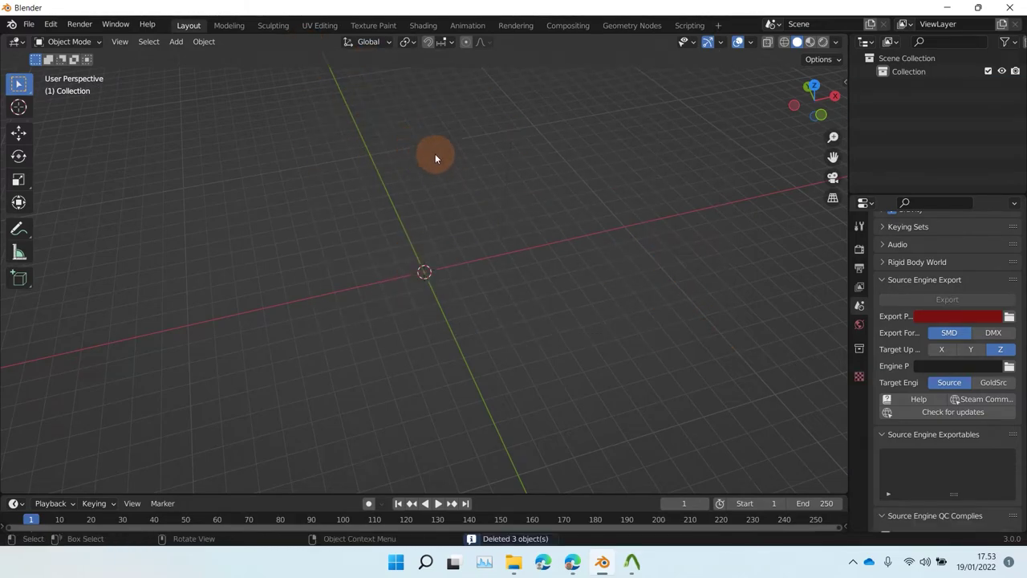
middle_drag(420, 195, 390, 250)
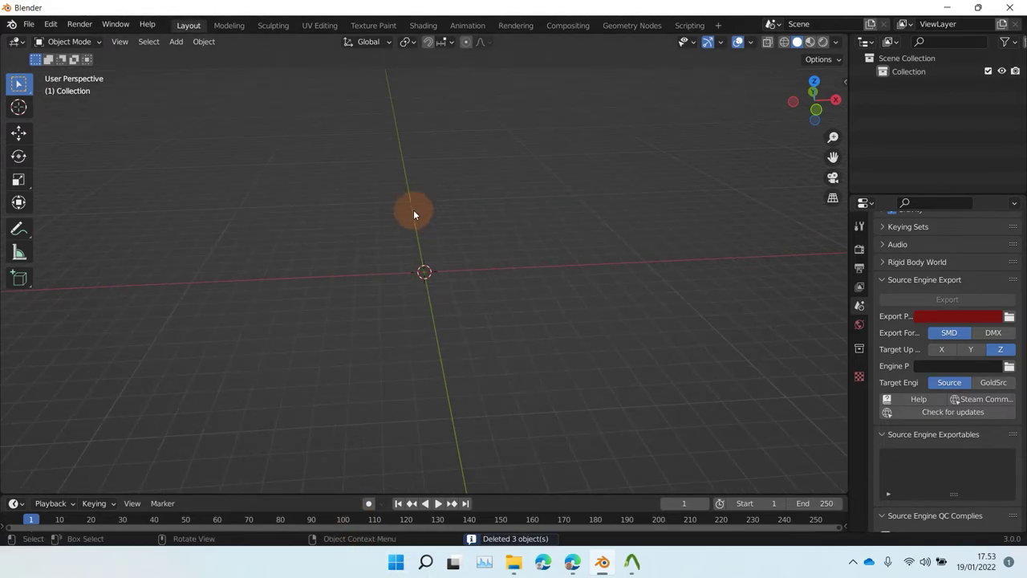
- Start a Source Engine import and browse to the C:\Games\Tools\Modding\Decompiled folder
click(28, 24)
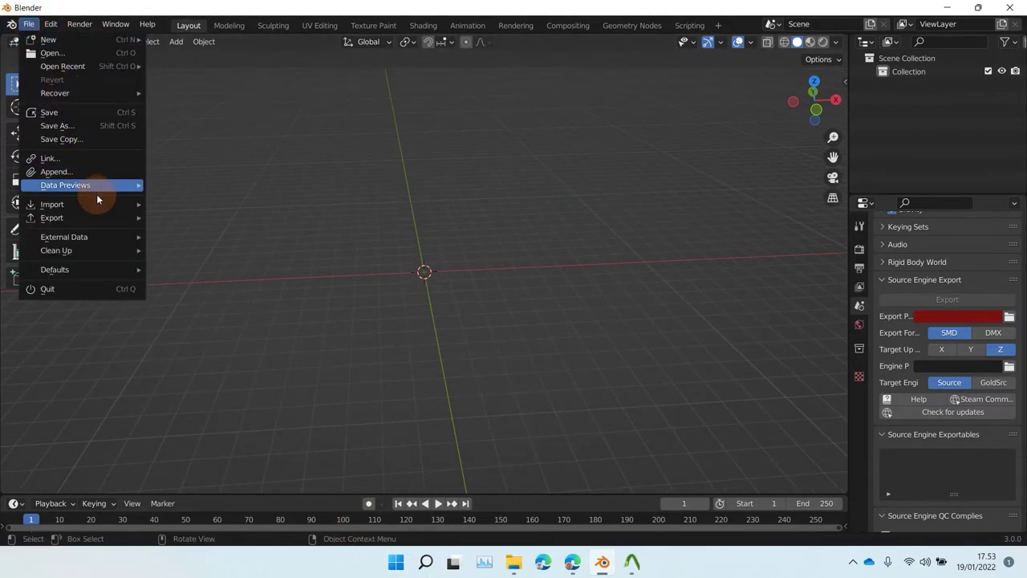
mouse_move(98, 202)
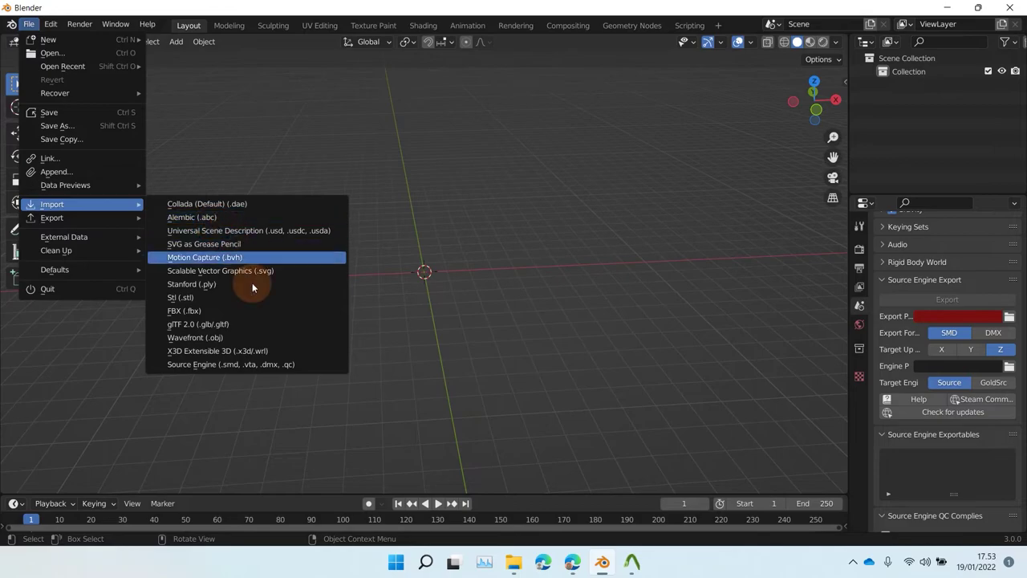
click(233, 365)
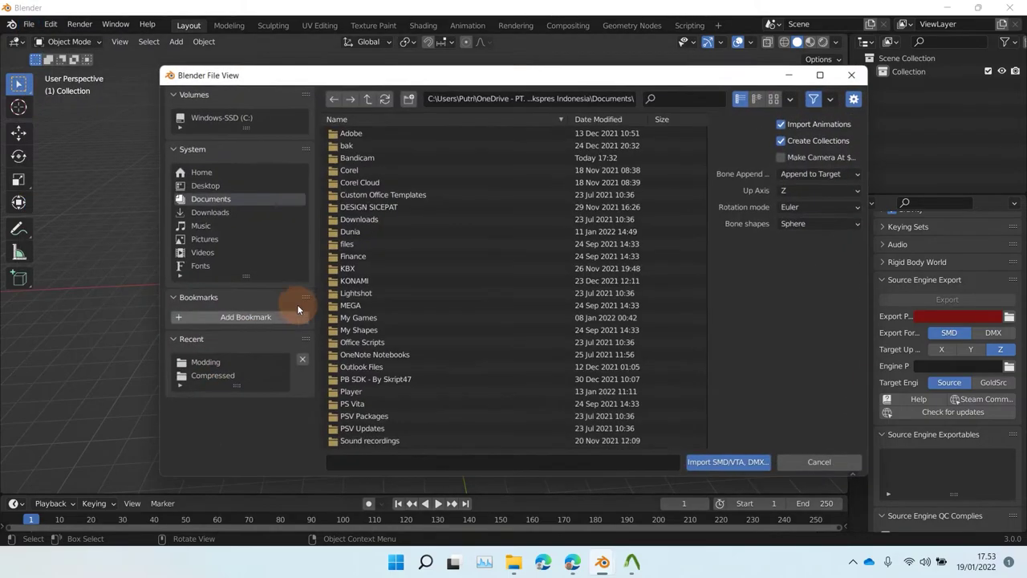
click(347, 243)
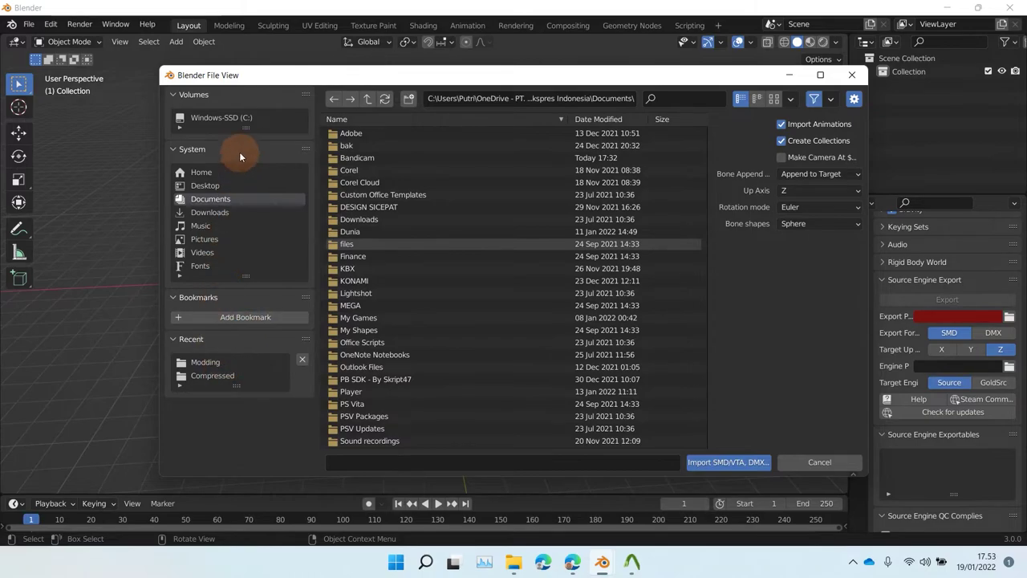
click(245, 119)
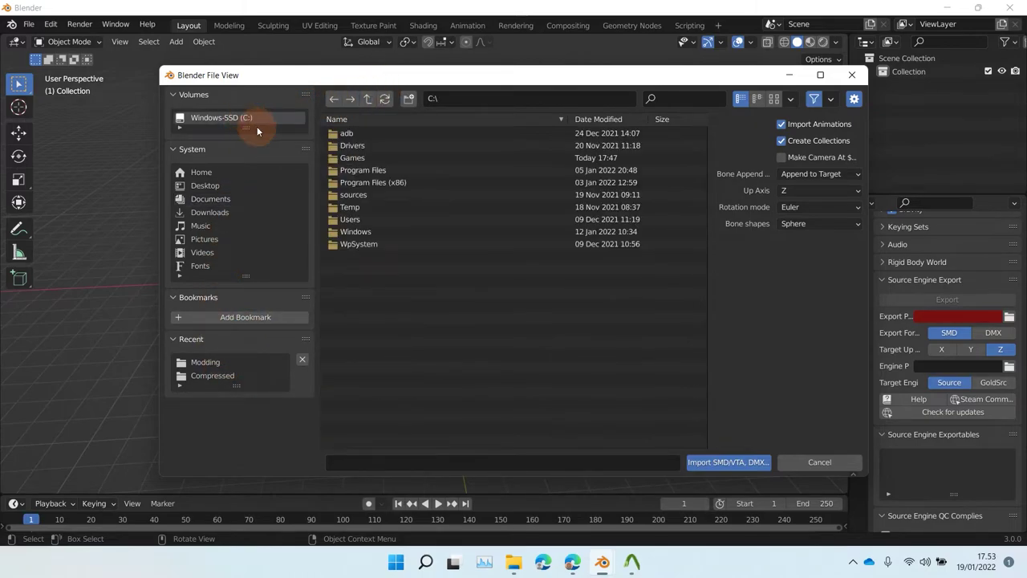
double_click(356, 160)
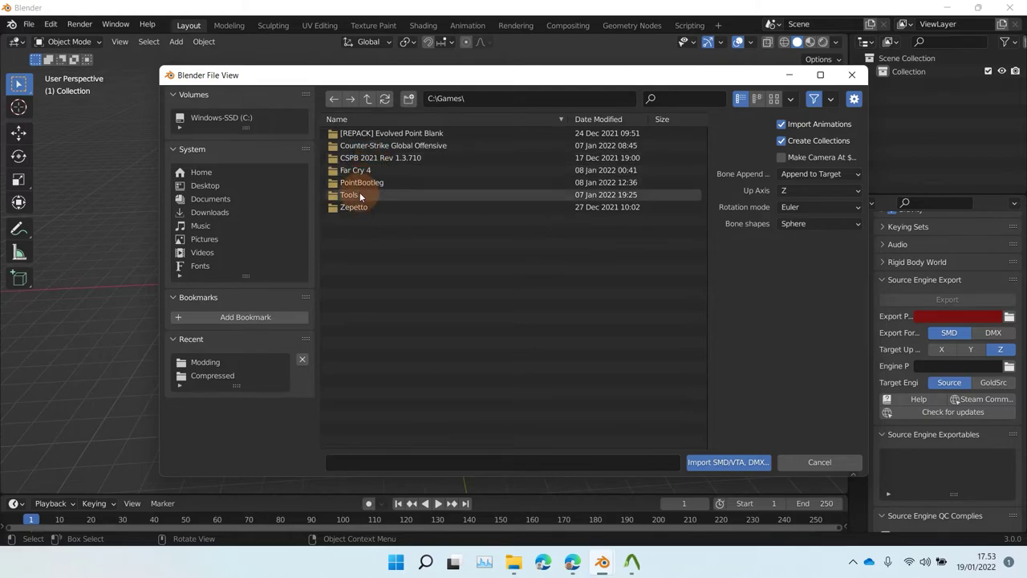
double_click(360, 193)
double_click(361, 195)
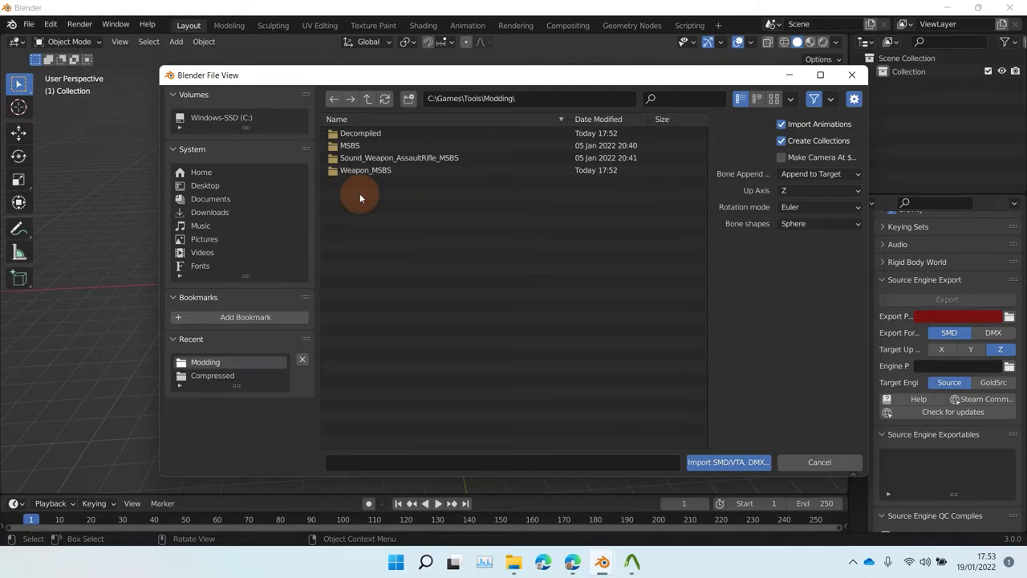
double_click(362, 134)
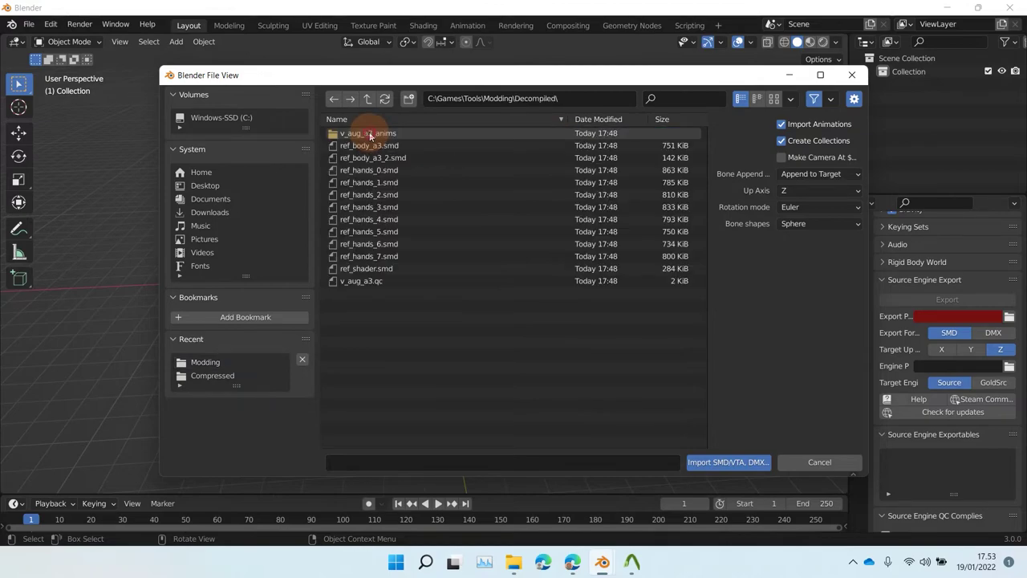
- Import ref_body_a3.smd and ref_body_a3_2.smd together from the Decompiled folder
click(408, 146)
shift+click(411, 157)
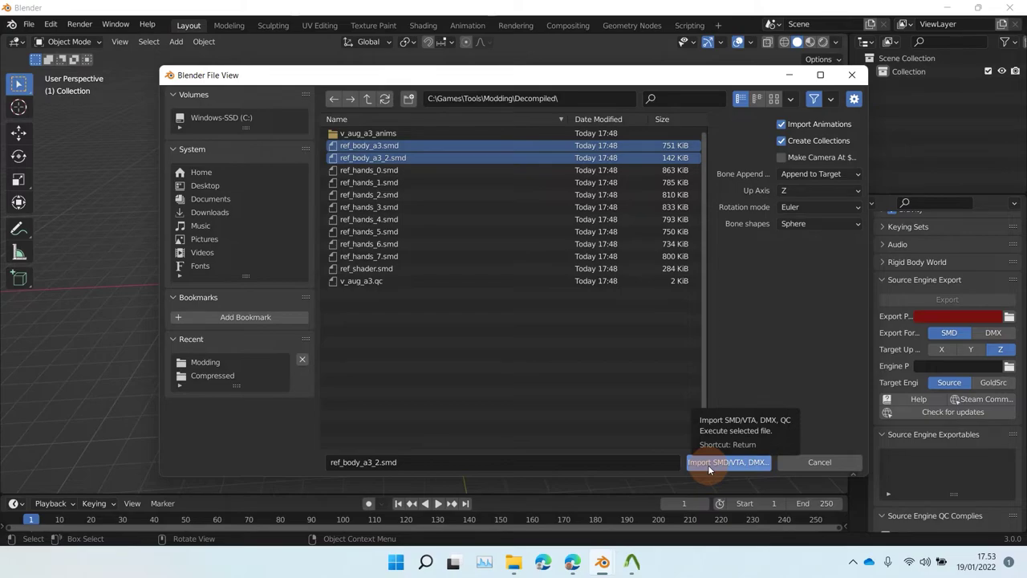
drag(465, 337, 379, 145)
click(385, 147)
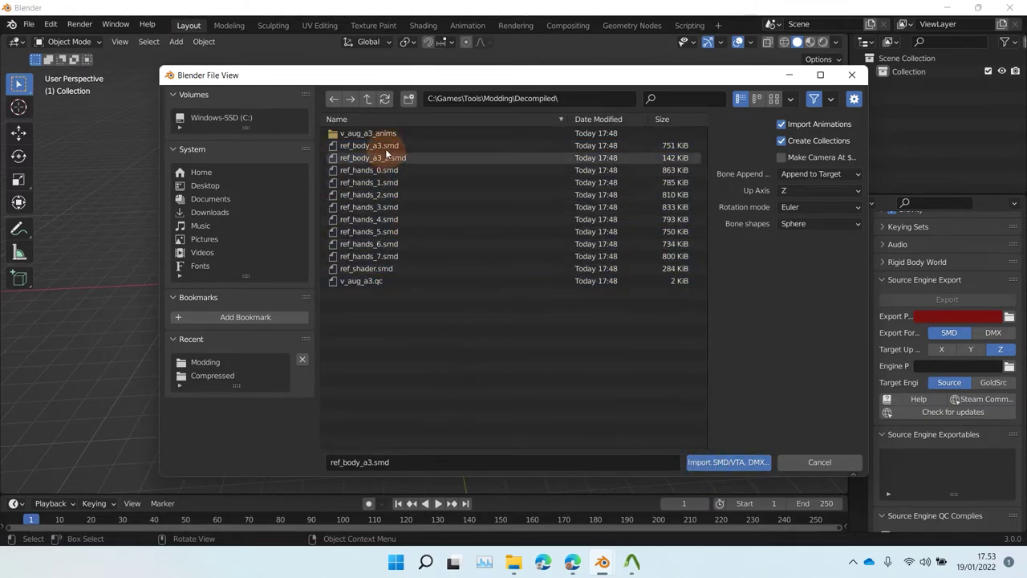
shift+click(397, 157)
click(719, 461)
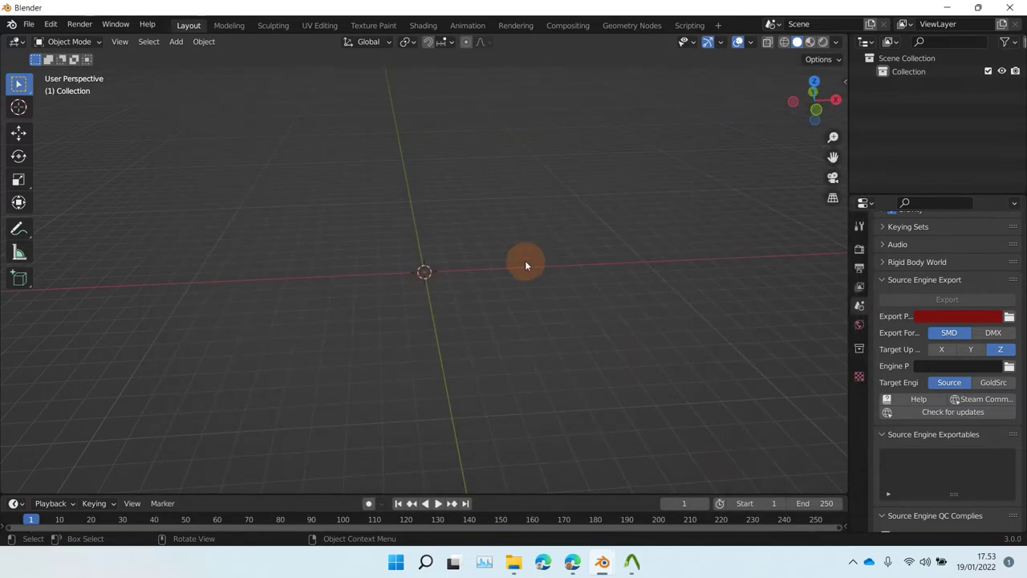
- Inspect the imported rifle body, sight and skeleton from several angles, including a brief look at the body mesh in Edit Mode
middle_drag(471, 317, 591, 259)
scroll(369, 309, up, 3)
scroll(522, 248, up, 3)
middle_drag(522, 248, 528, 266)
click(490, 237)
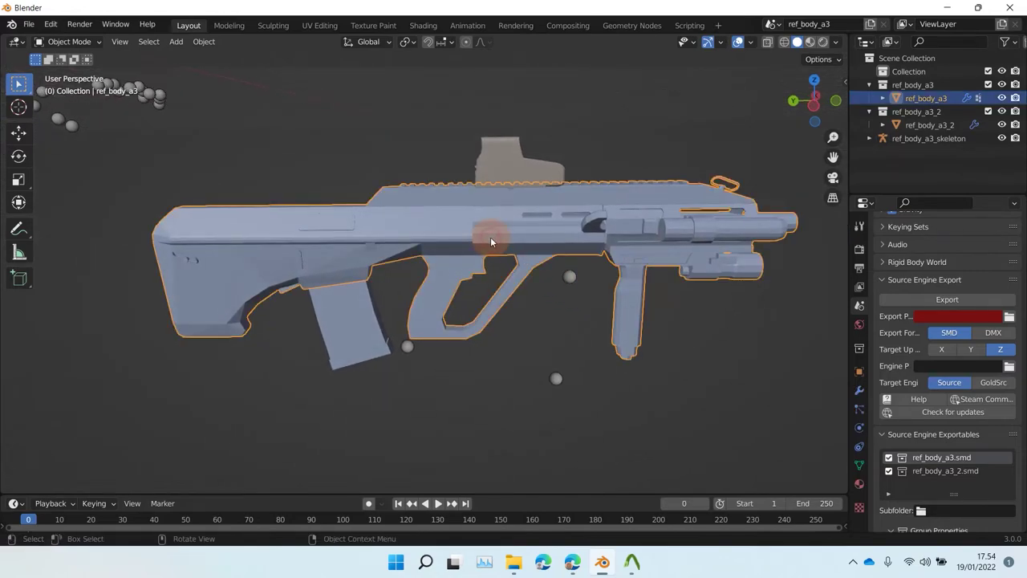
key(Tab)
key(Tab)
click(604, 133)
middle_drag(526, 207, 302, 191)
scroll(559, 167, down, 2)
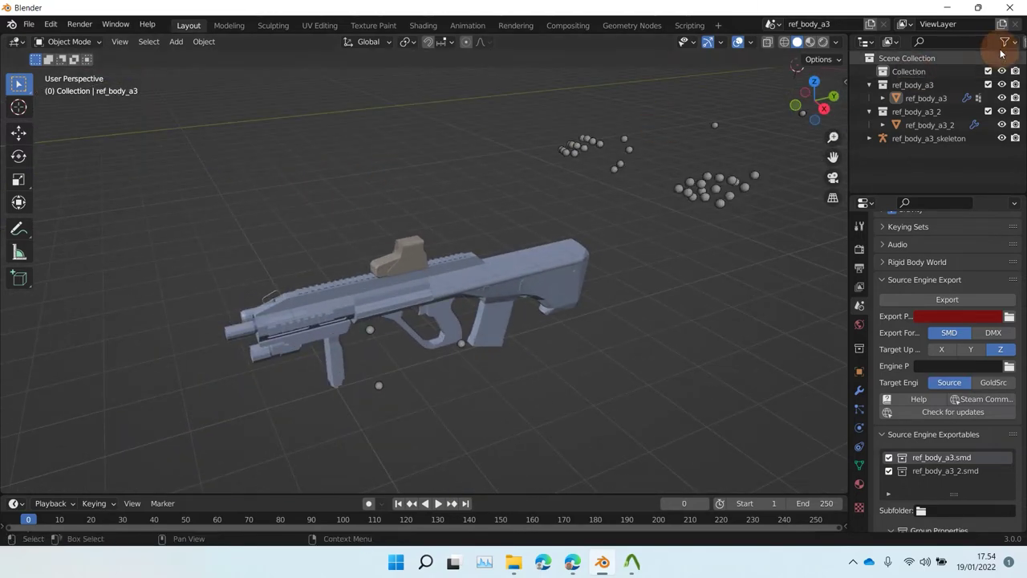
- Move the ref_body_a3_2 mesh into the ref_body_a3 collection and rename the emptied ref_body_a3_2 collection to MSBS
drag(928, 125, 914, 85)
click(947, 130)
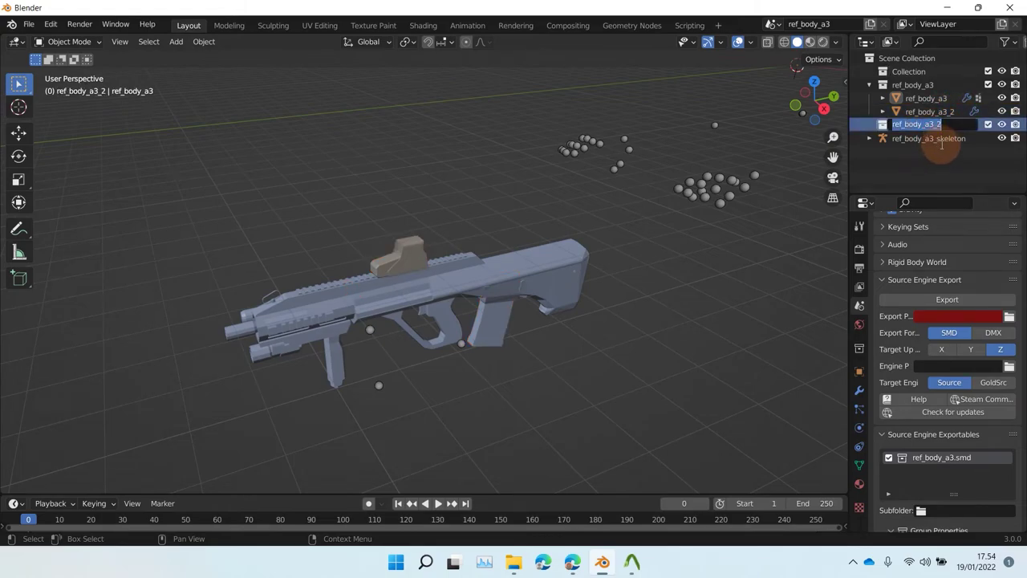
text(MSBS)
key(Return)
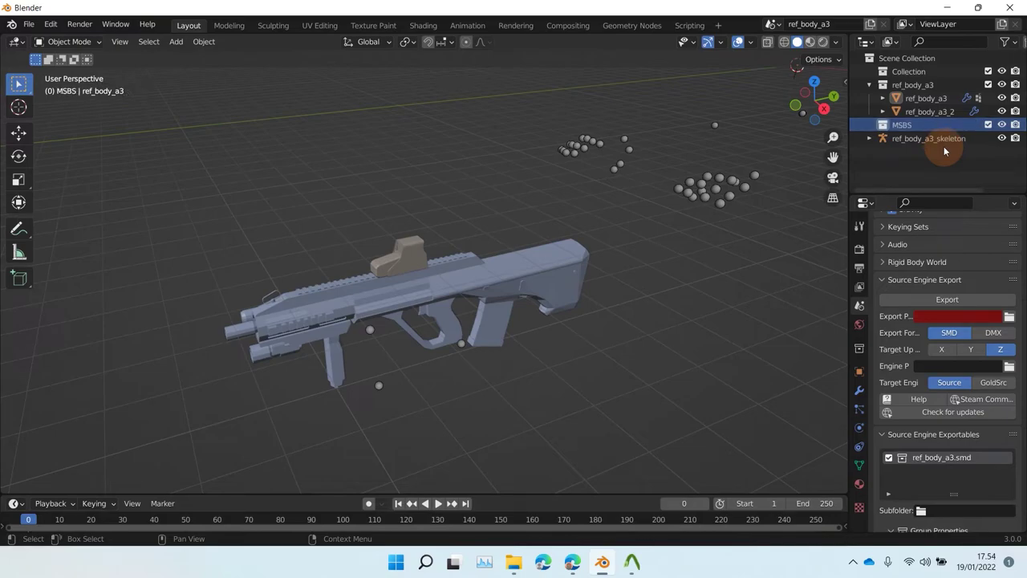
- Delete the empty default collection named Collection from the scene
click(914, 72)
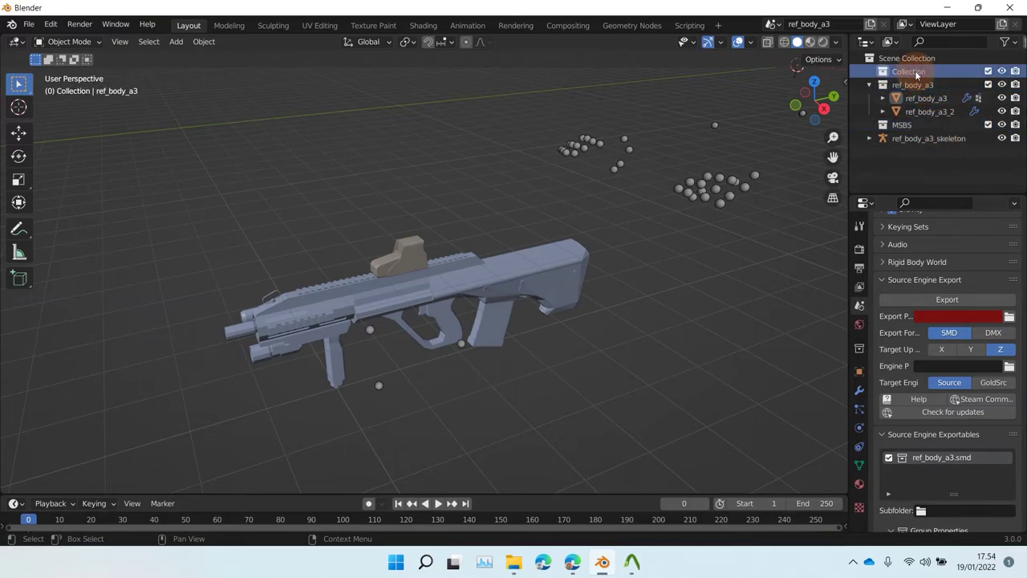
key(Delete)
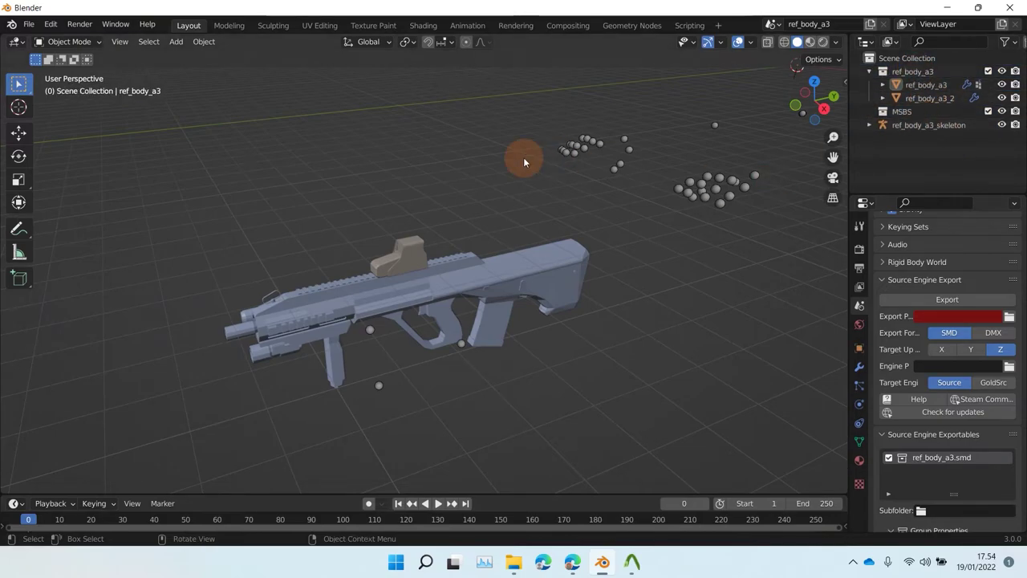
middle_drag(523, 159, 435, 183)
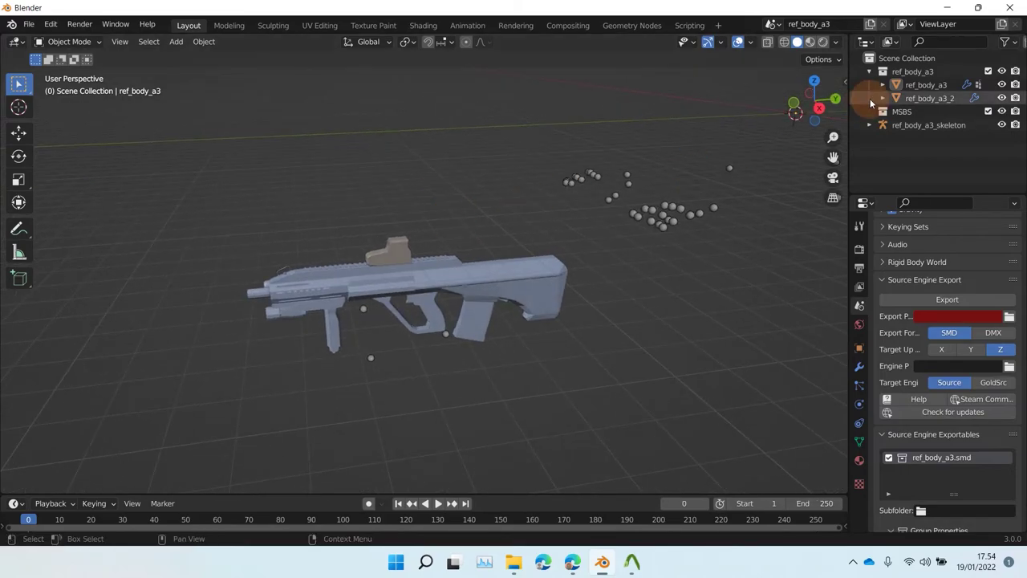
- Try to import all four OBJ files from the Modding\MSBS folder into the MSBS collection at once, then delete the imported mesh
click(914, 113)
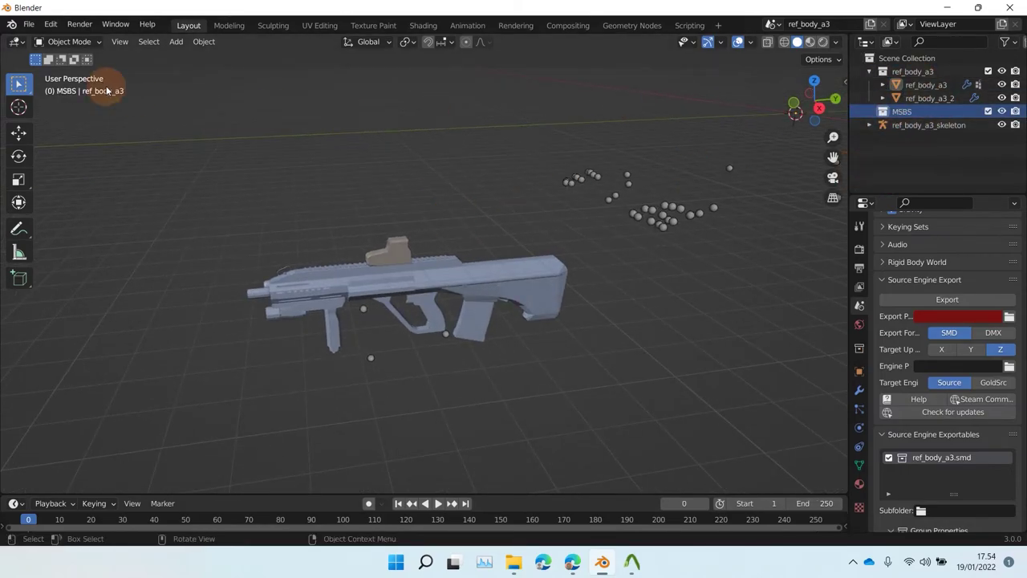
click(28, 24)
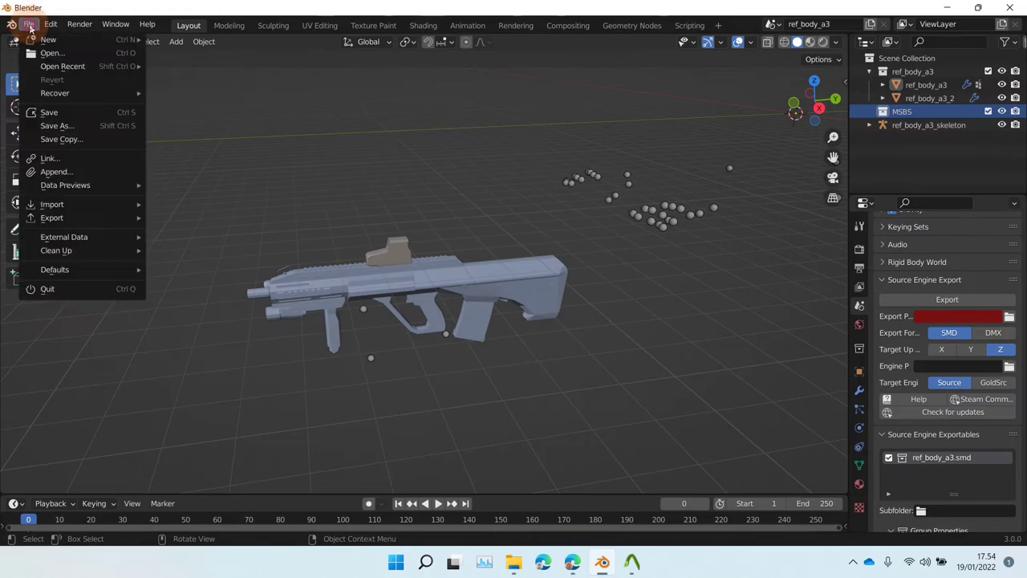
click(117, 207)
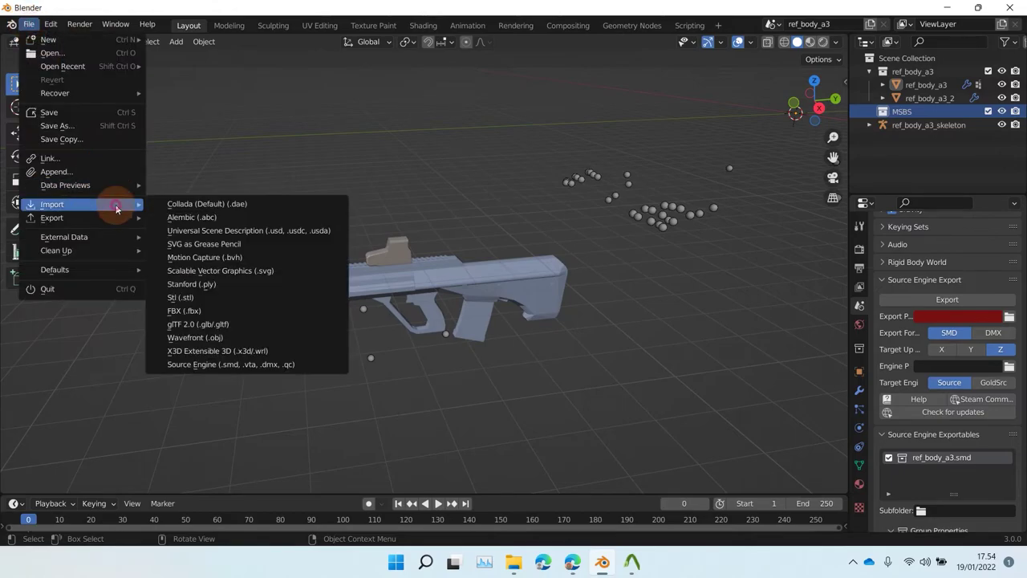
click(236, 337)
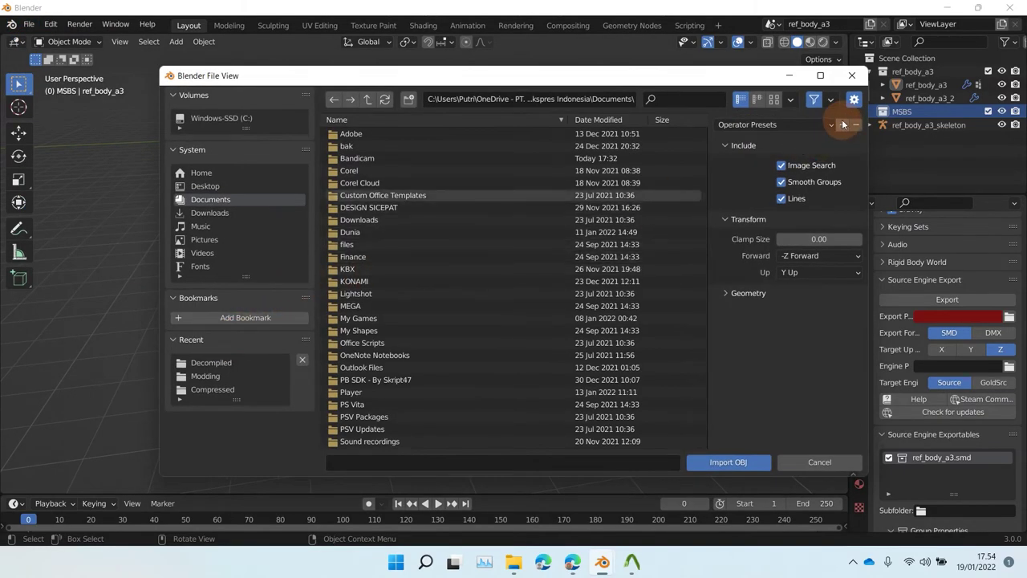
click(219, 365)
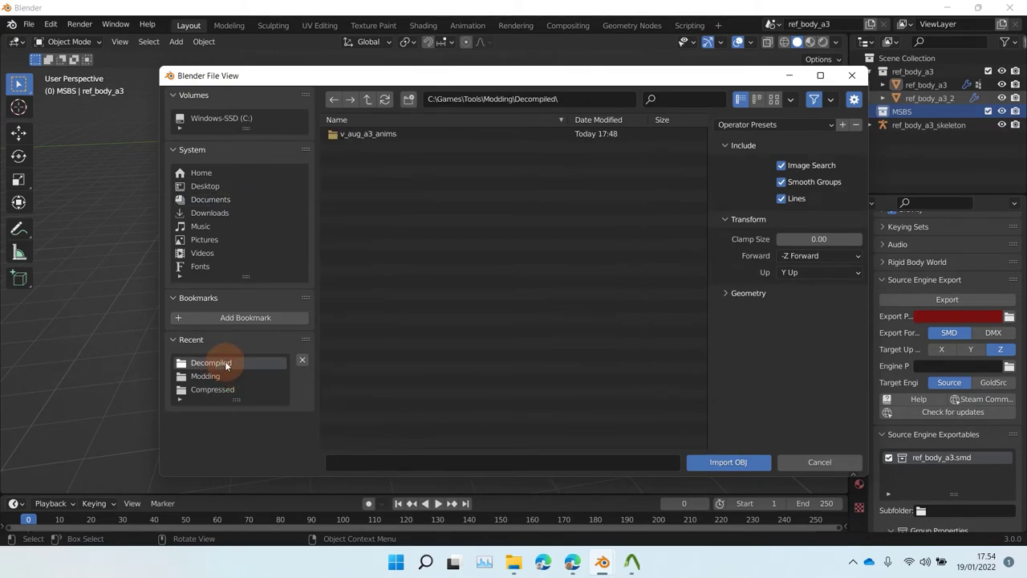
click(366, 99)
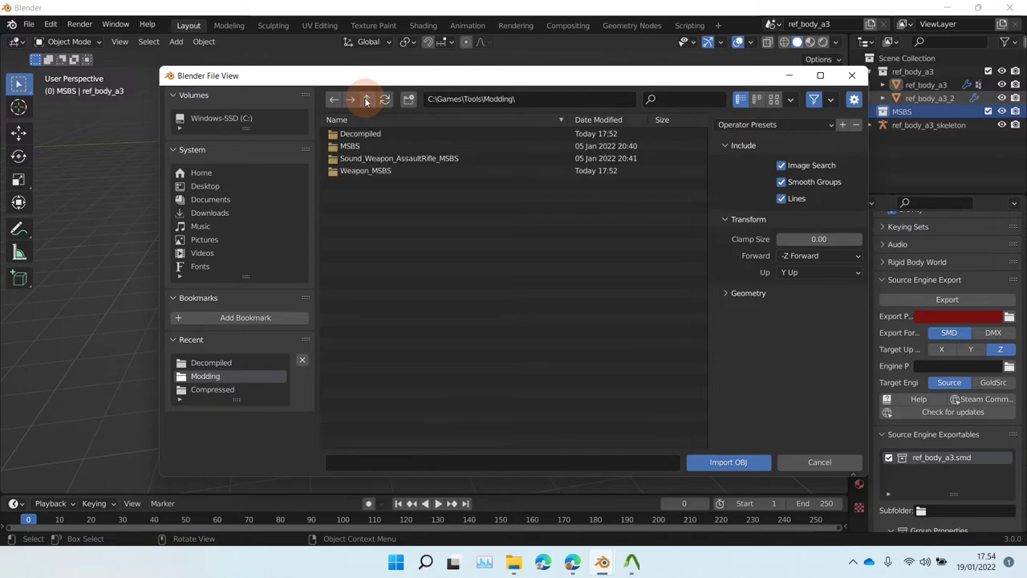
click(367, 145)
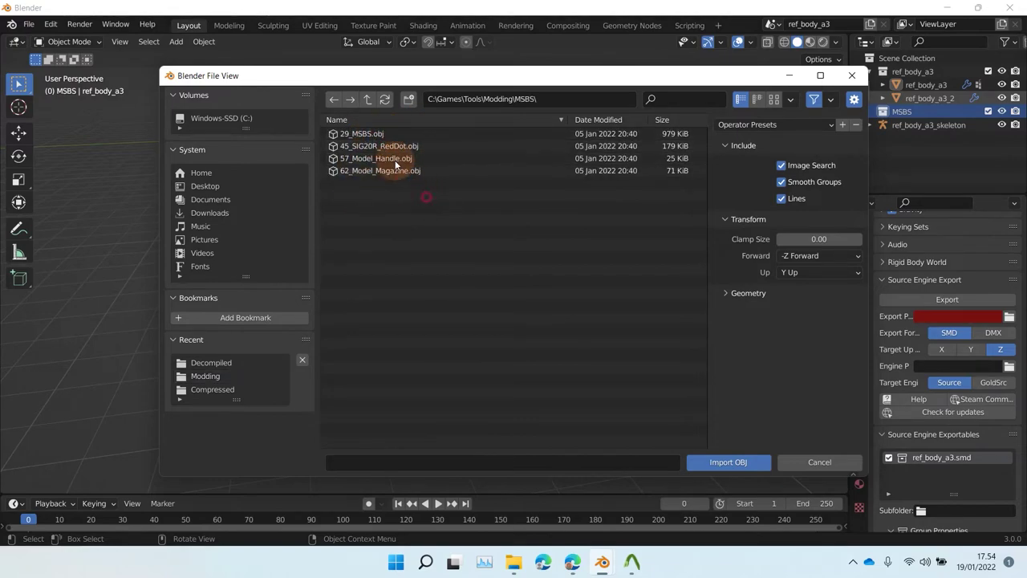
drag(412, 187, 355, 136)
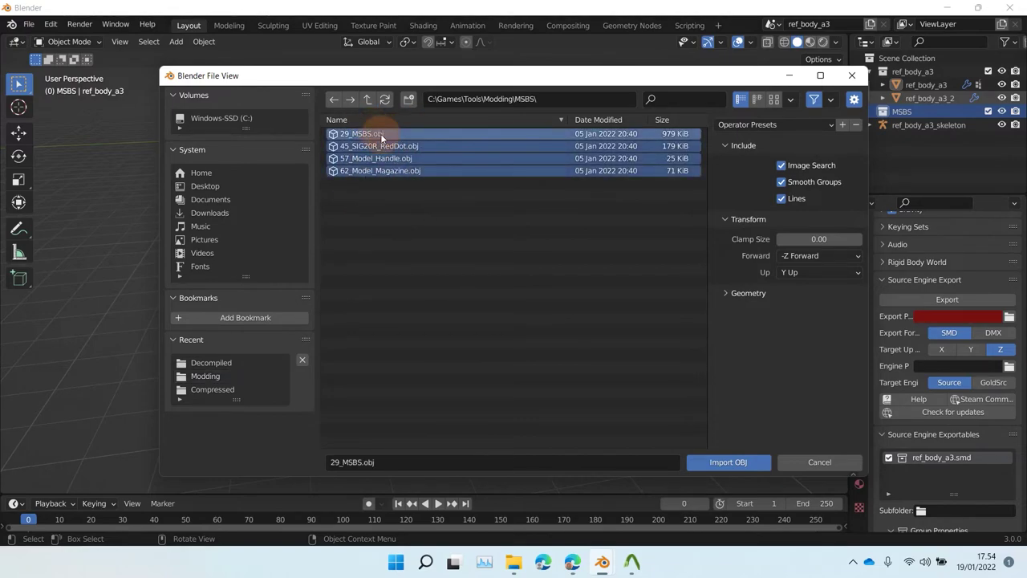
click(708, 461)
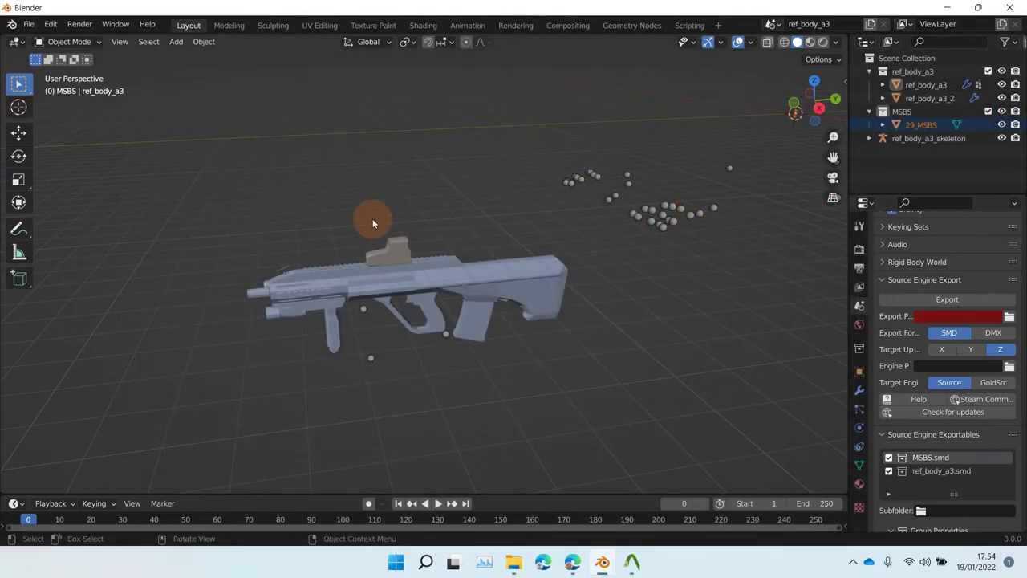
key(Delete)
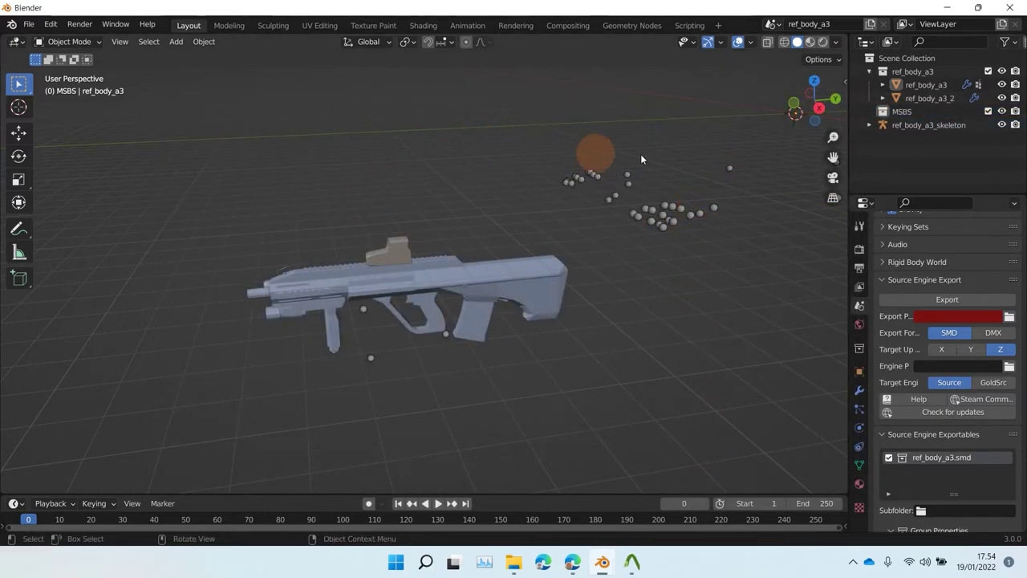
- Import only 29_MSBS.obj from the Modding\MSBS folder into the MSBS collection
click(469, 212)
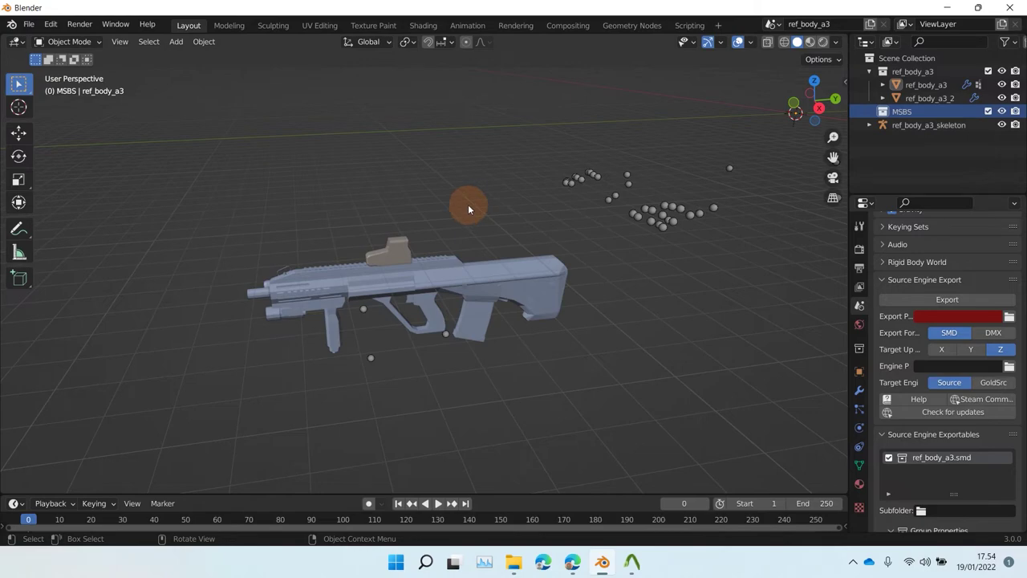
click(28, 25)
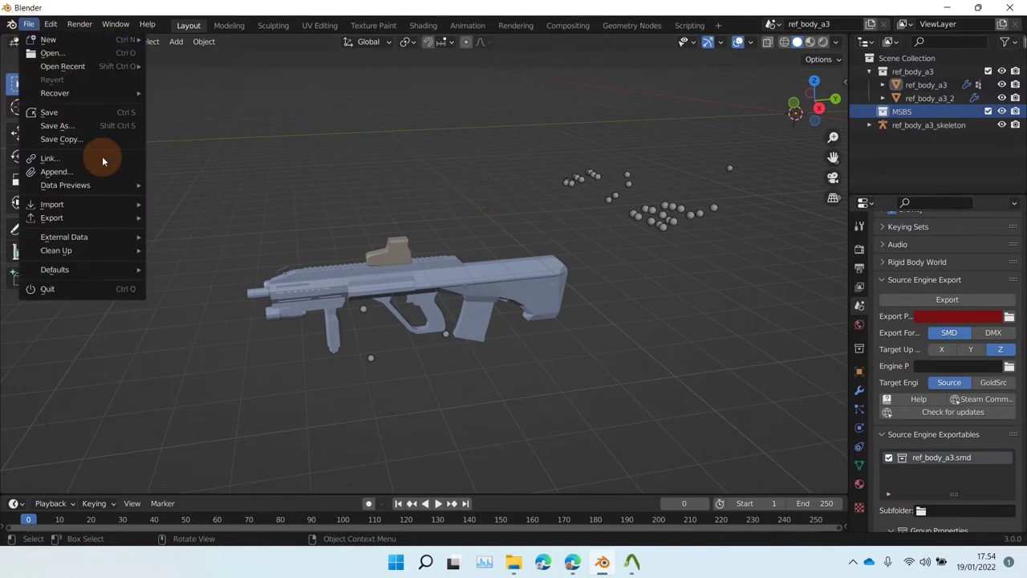
mouse_move(120, 204)
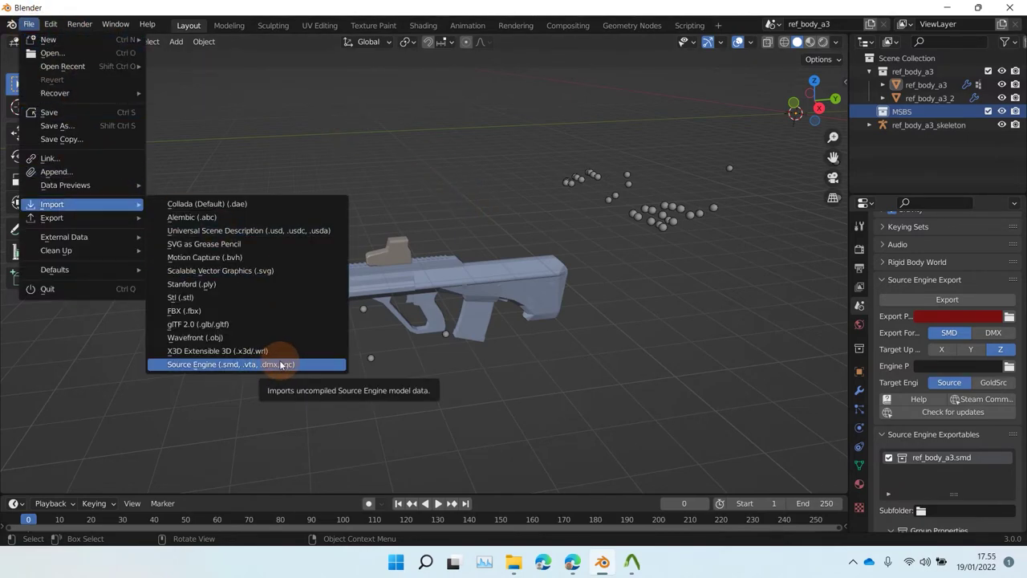
click(248, 341)
double_click(337, 132)
click(28, 24)
click(105, 148)
click(28, 24)
click(158, 236)
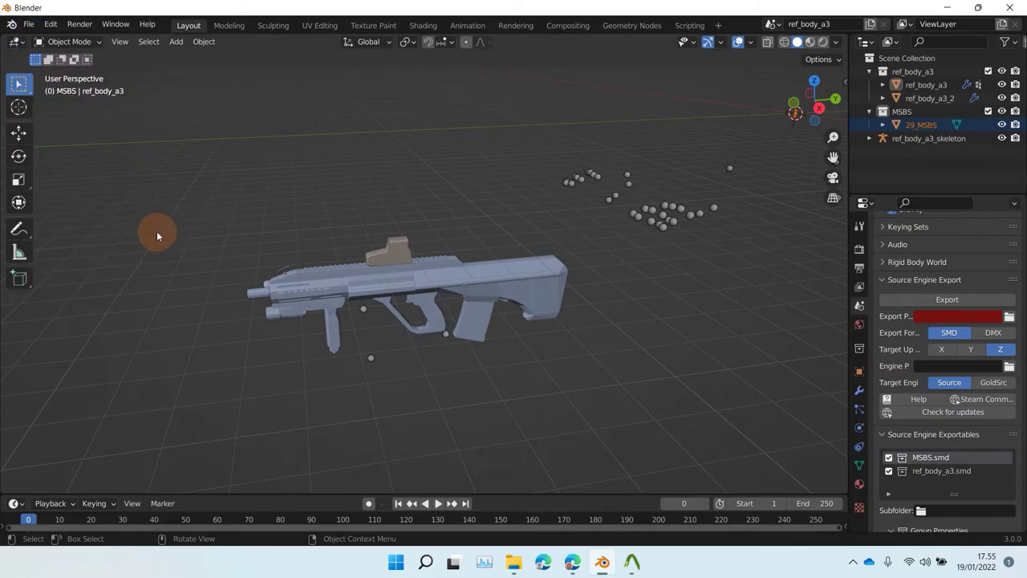
- Import 45_SIG20R_RedDot.obj from the same folder into the MSBS collection
click(28, 24)
mouse_move(102, 206)
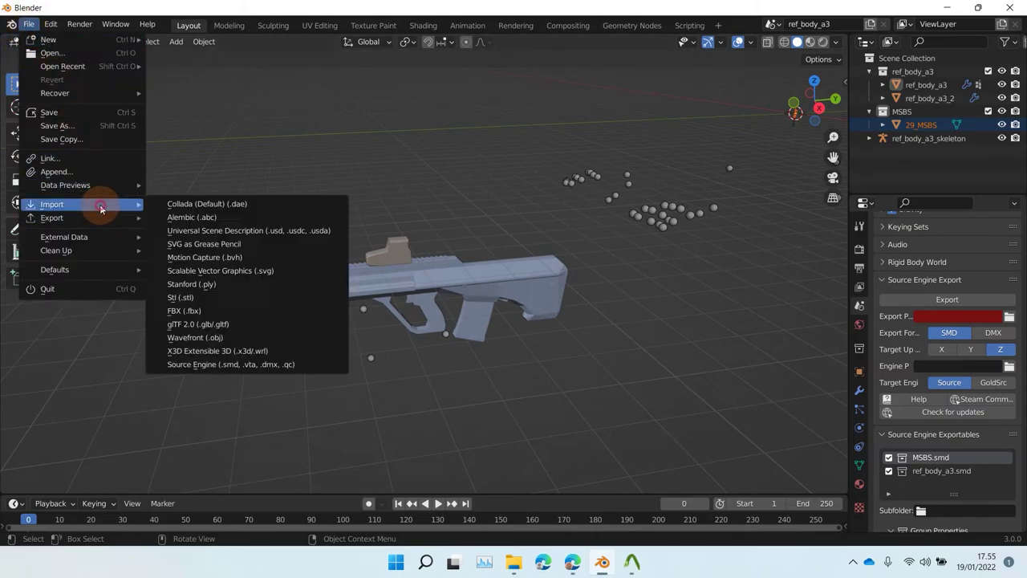
click(246, 336)
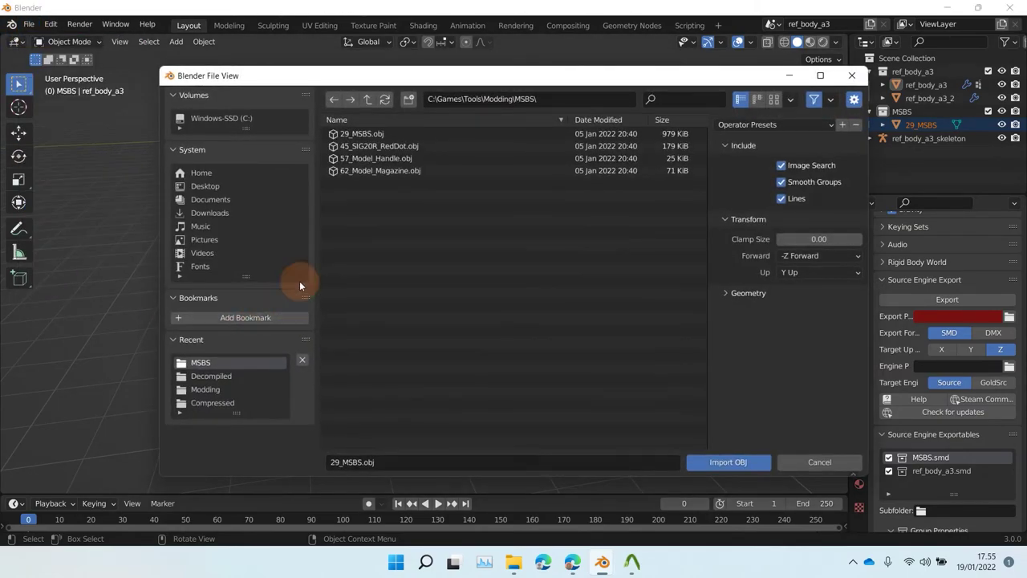
double_click(399, 142)
click(28, 24)
click(108, 217)
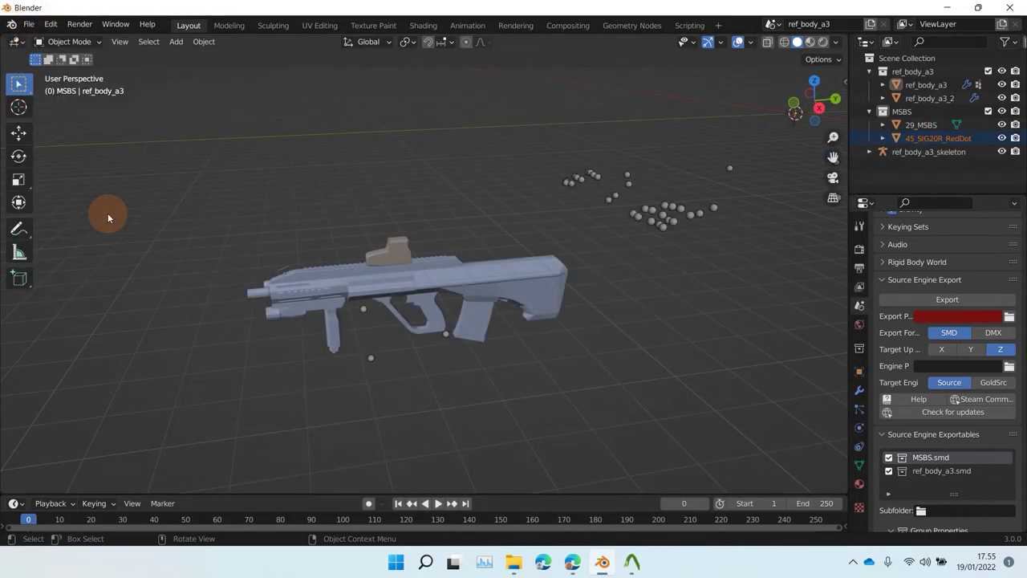
- Import 57_Model_Handle.obj from the Modding\MSBS folder into the MSBS collection
click(28, 24)
mouse_move(102, 205)
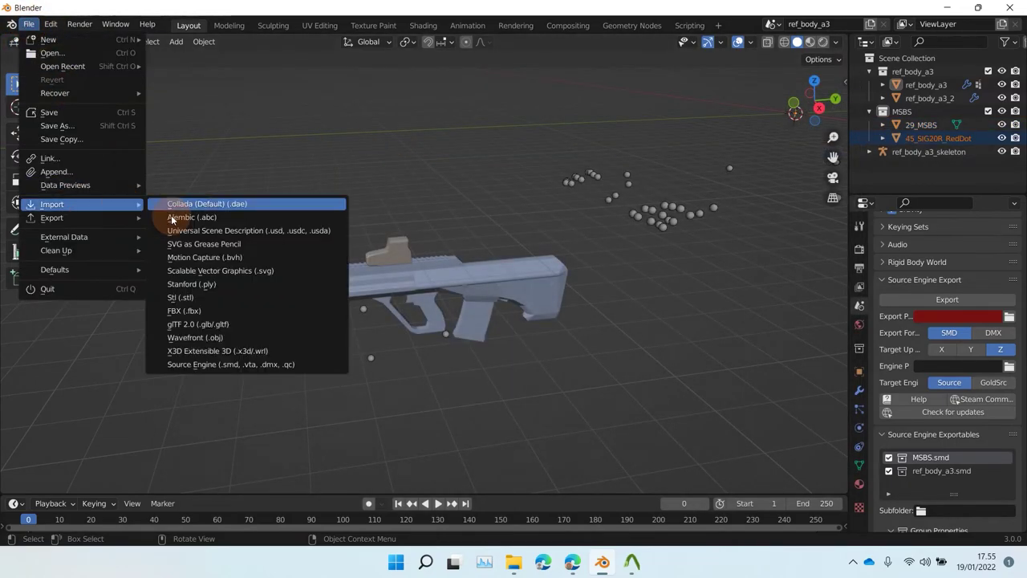
click(234, 338)
double_click(398, 154)
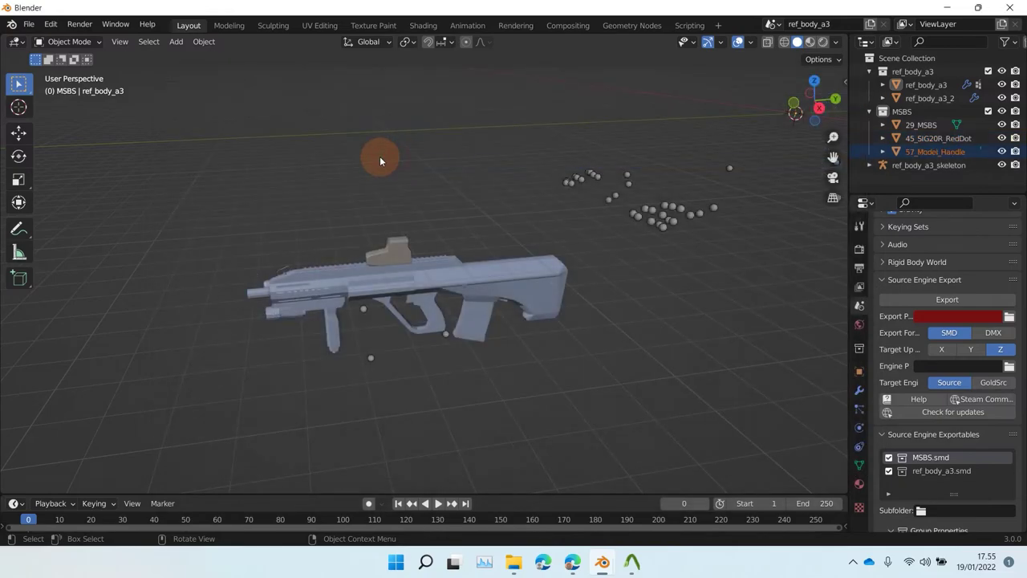
- Import 62_Model_Magazine.obj from the same folder into the MSBS collection
click(28, 22)
mouse_move(110, 204)
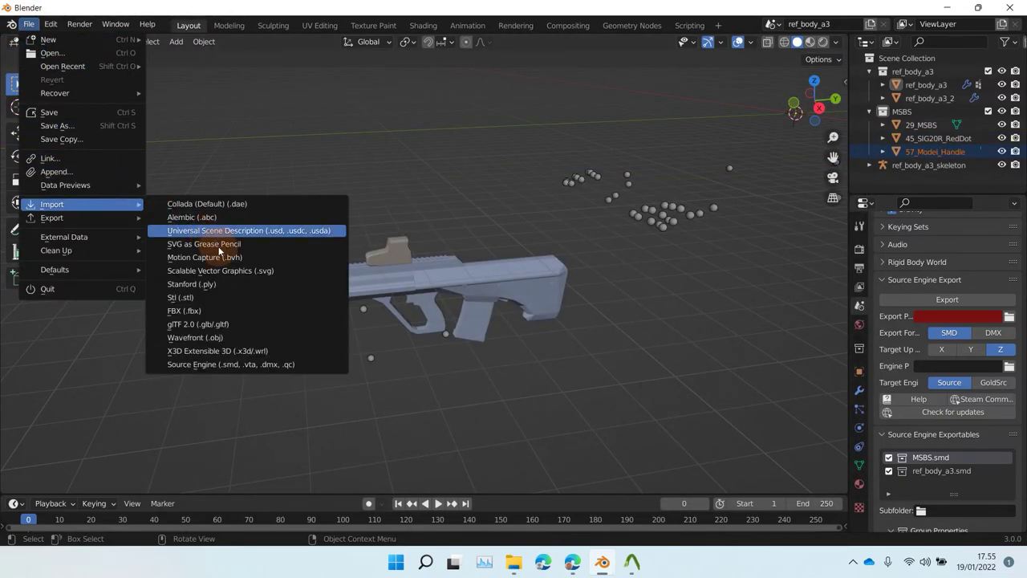
click(234, 337)
double_click(399, 168)
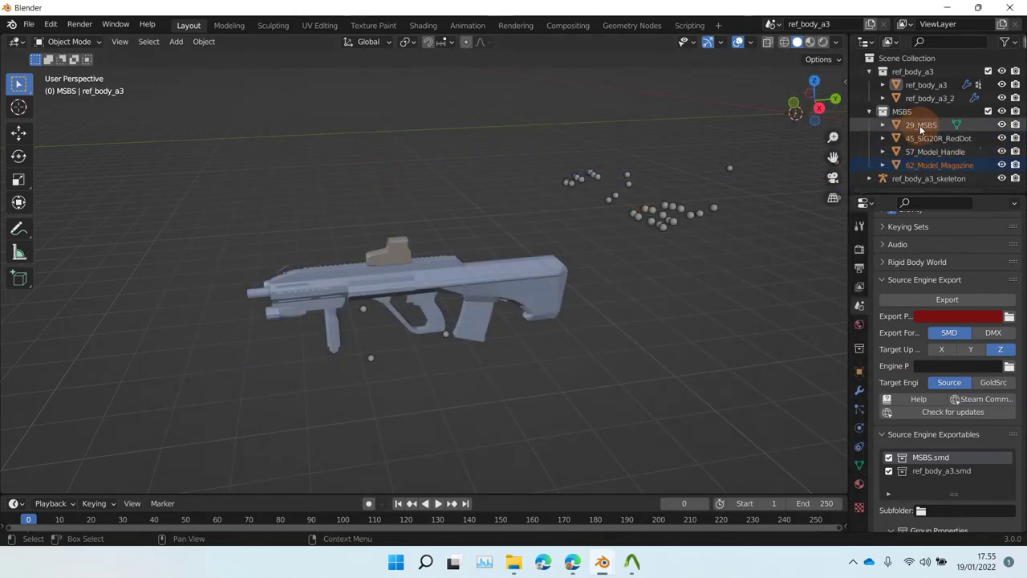
- Examine the imported MSBS parts at the world origin, comparing their size, orientation and position with the ref_body_a3 weapon and its skeleton
scroll(426, 241, down, 6)
scroll(521, 273, up, 5)
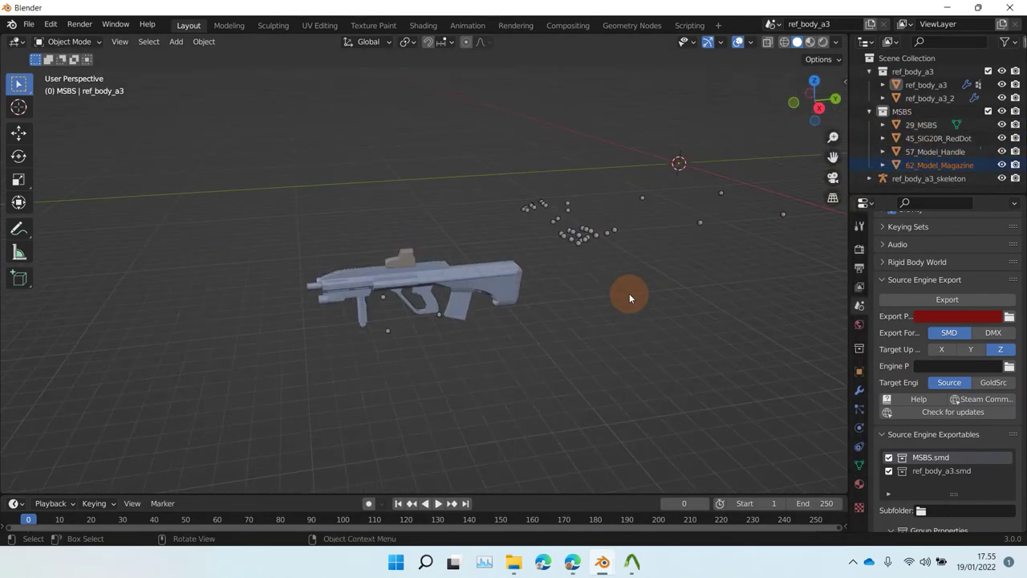
shift+middle_drag(660, 256, 420, 351)
scroll(497, 287, up, 3)
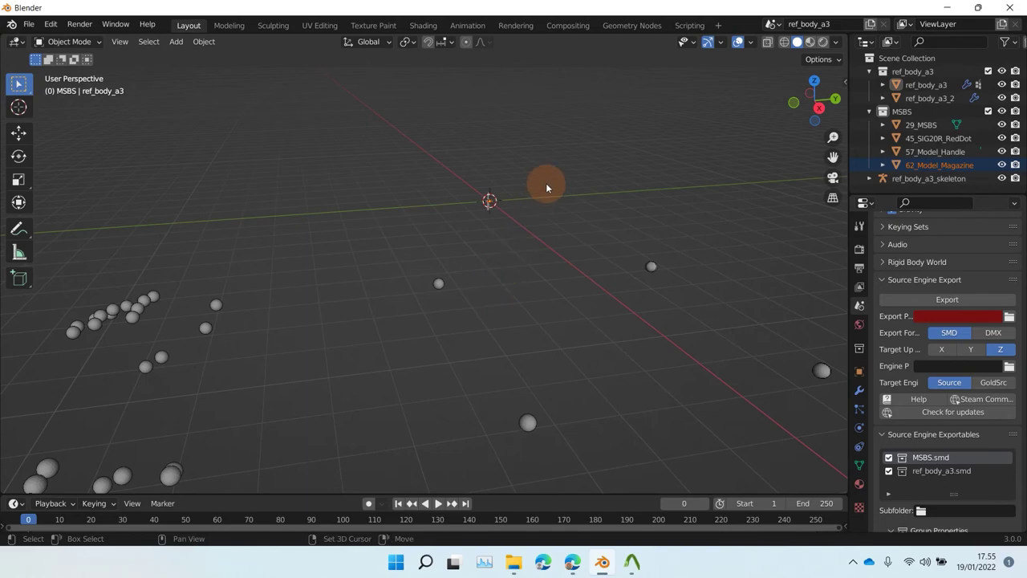
scroll(535, 191, up, 3)
shift+middle_drag(525, 200, 429, 330)
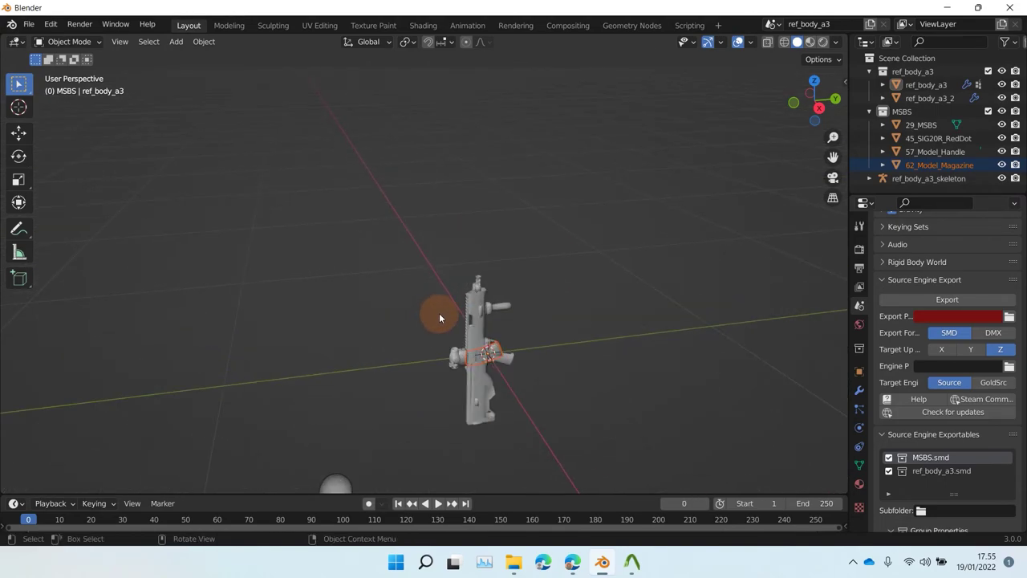
scroll(498, 373, up, 4)
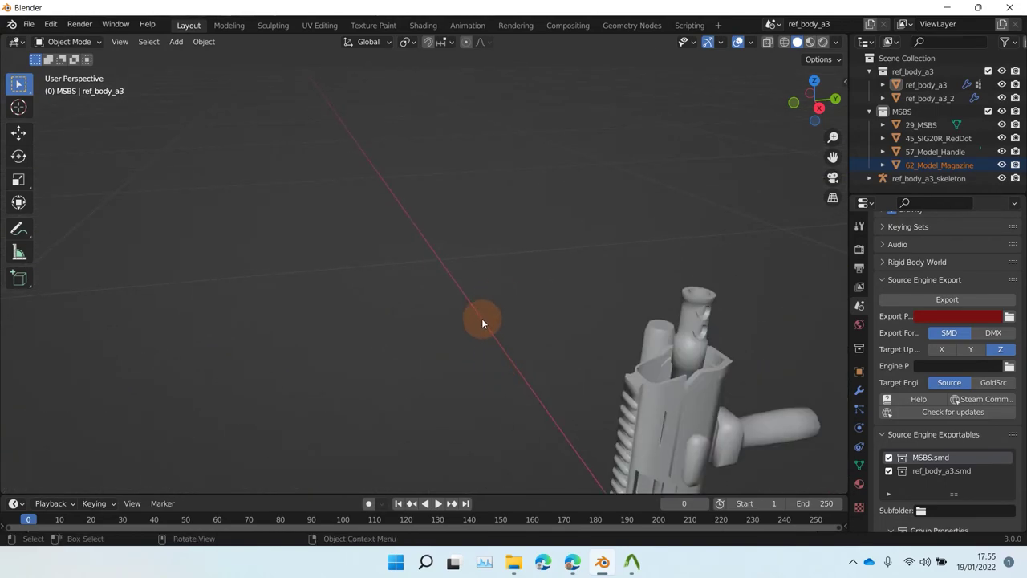
scroll(573, 293, down, 4)
scroll(573, 292, up, 3)
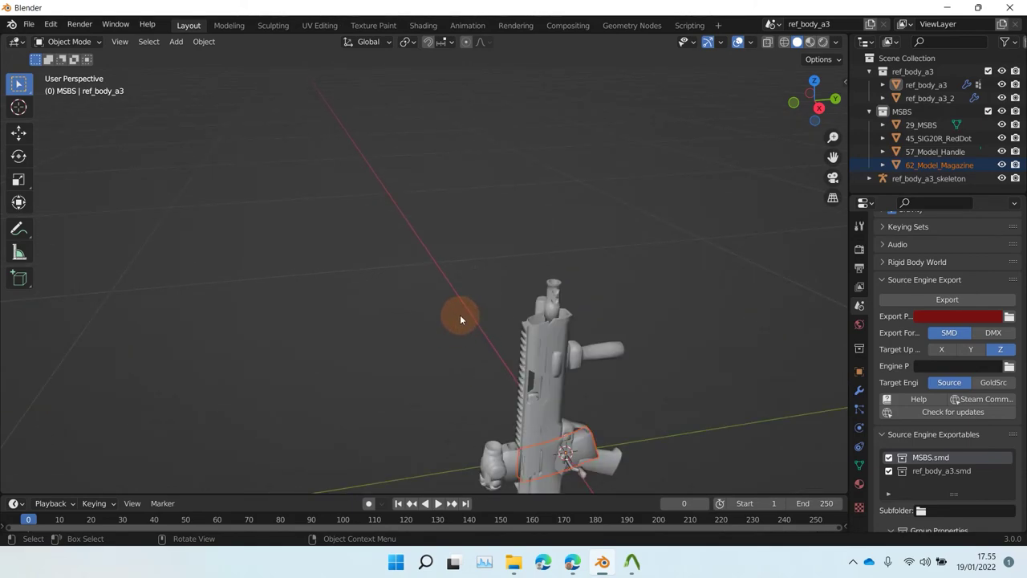
scroll(464, 325, down, 6)
middle_drag(474, 325, 624, 269)
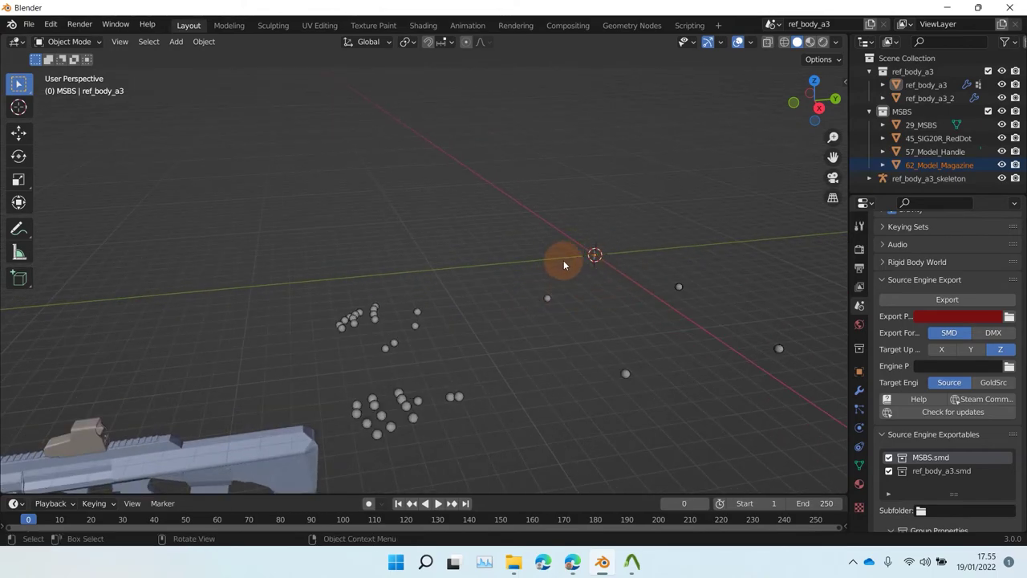
middle_drag(551, 247, 556, 217)
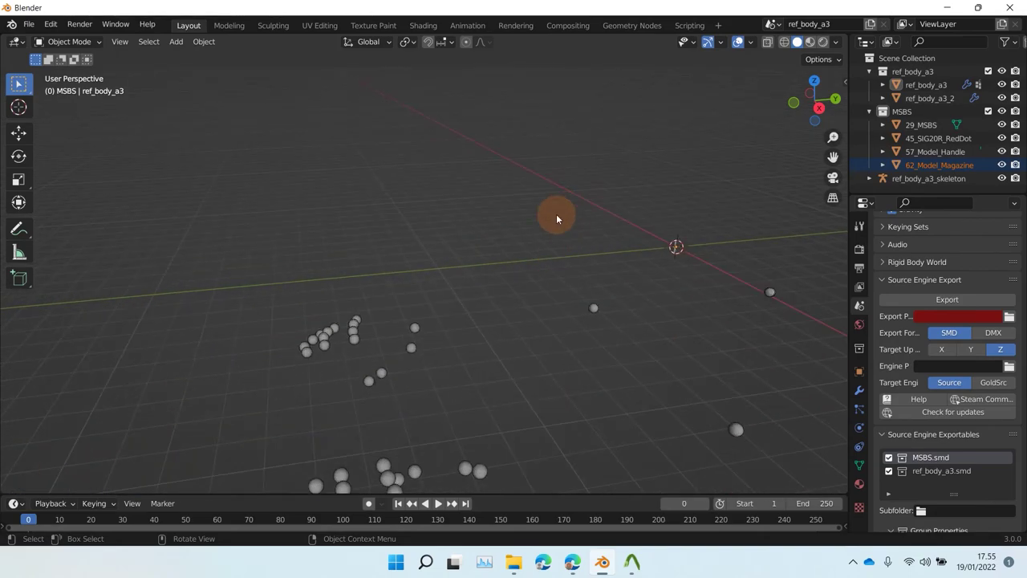
middle_drag(514, 286, 629, 350)
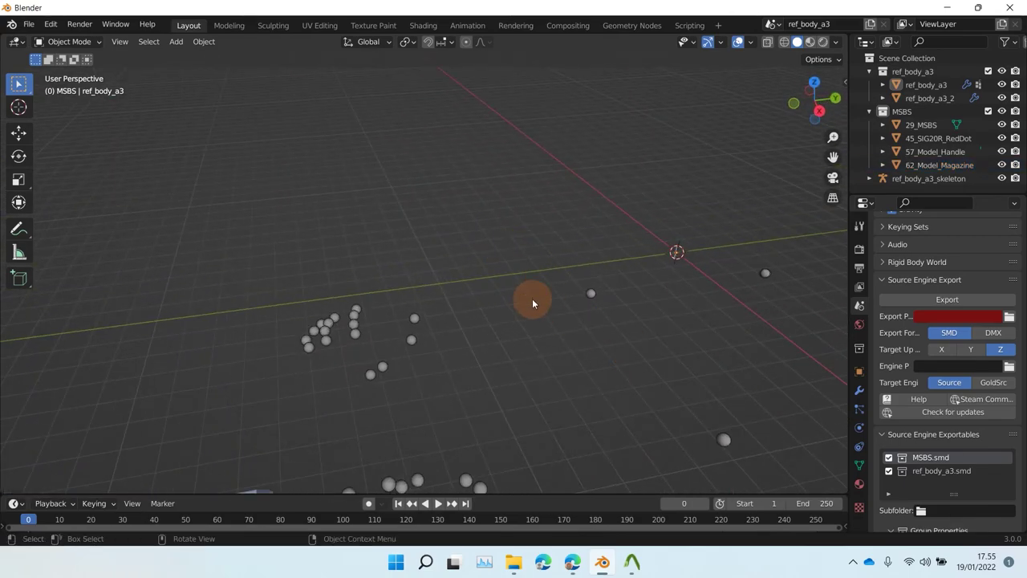
middle_drag(520, 252, 491, 229)
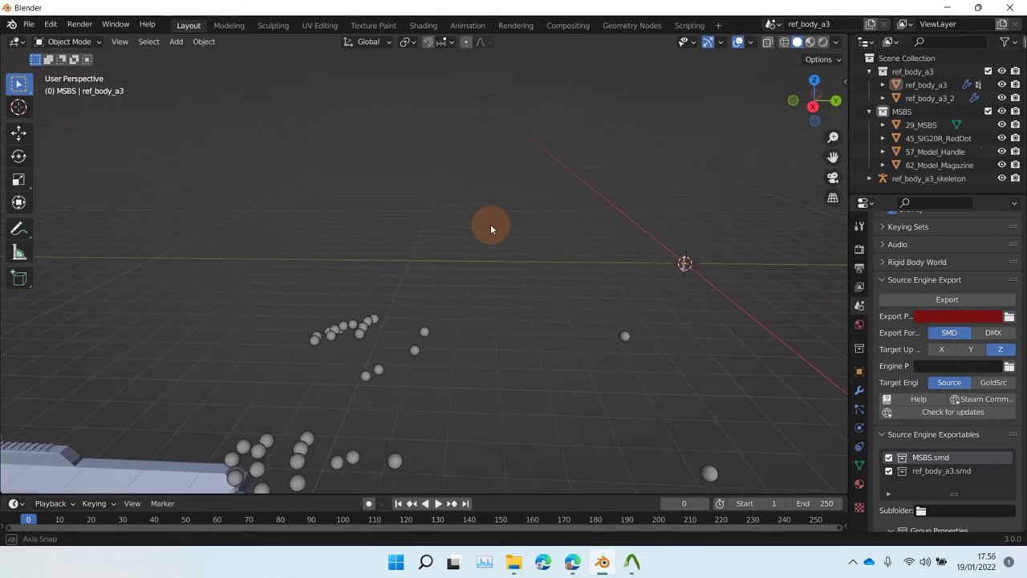
middle_drag(540, 269, 365, 271)
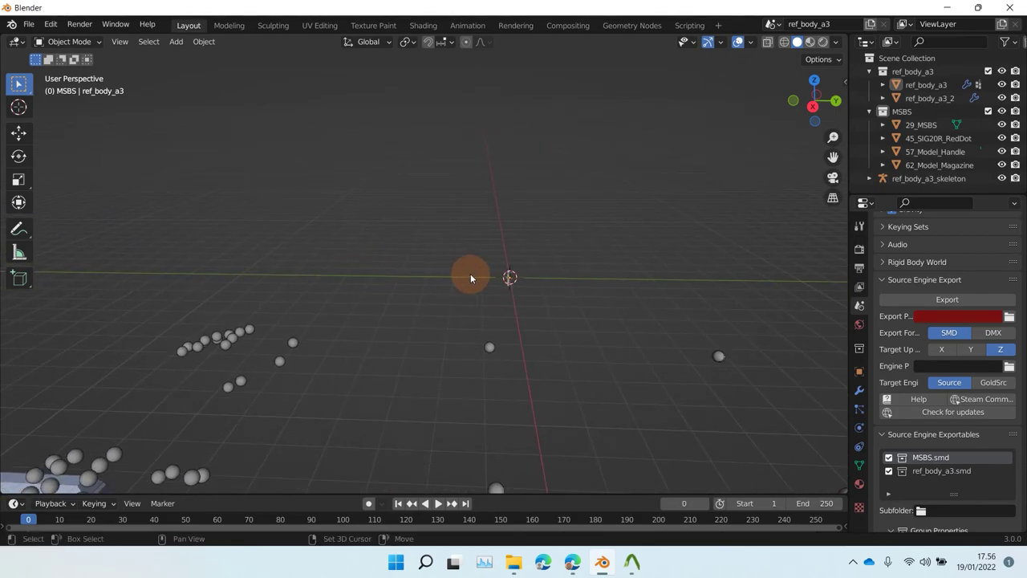
middle_drag(449, 279, 377, 249)
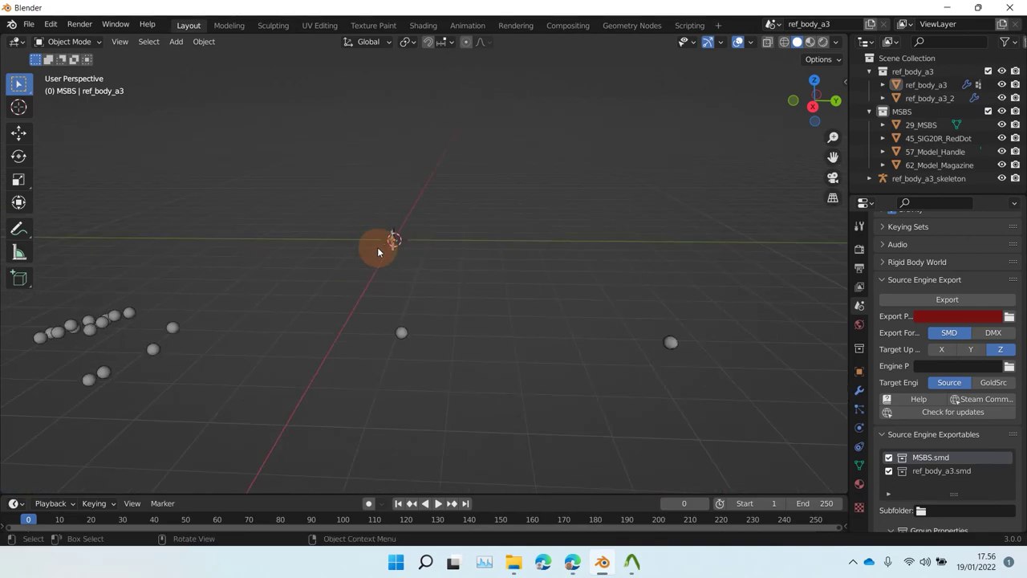
scroll(371, 230, down, 4)
scroll(371, 229, down, 2)
middle_drag(371, 230, 398, 236)
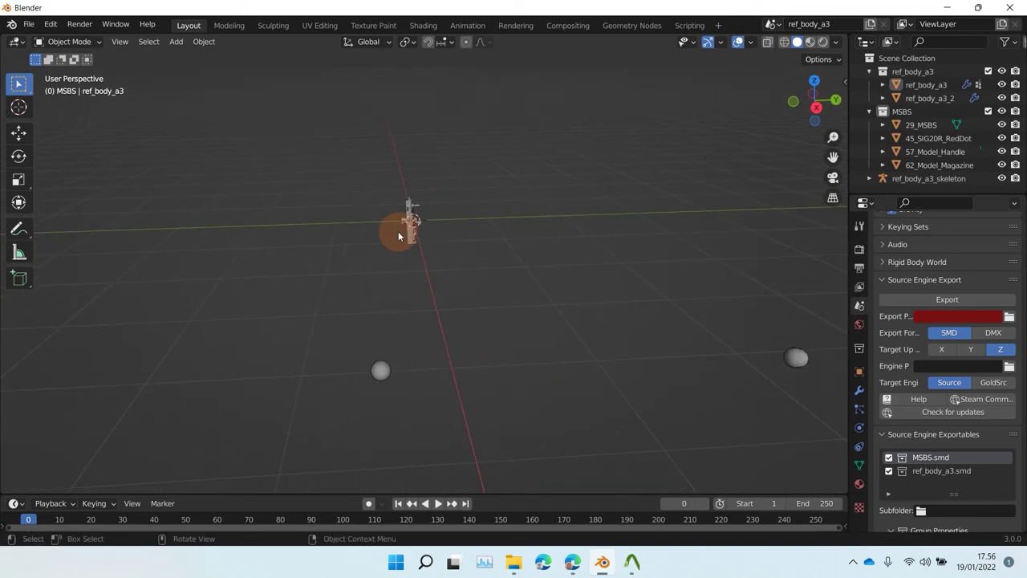
shift+middle_drag(453, 255, 526, 293)
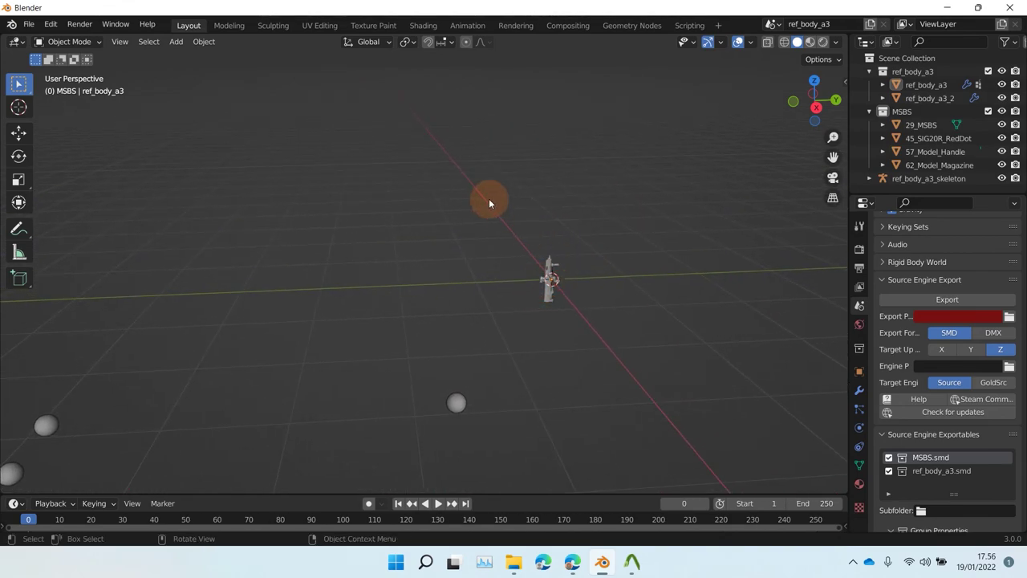